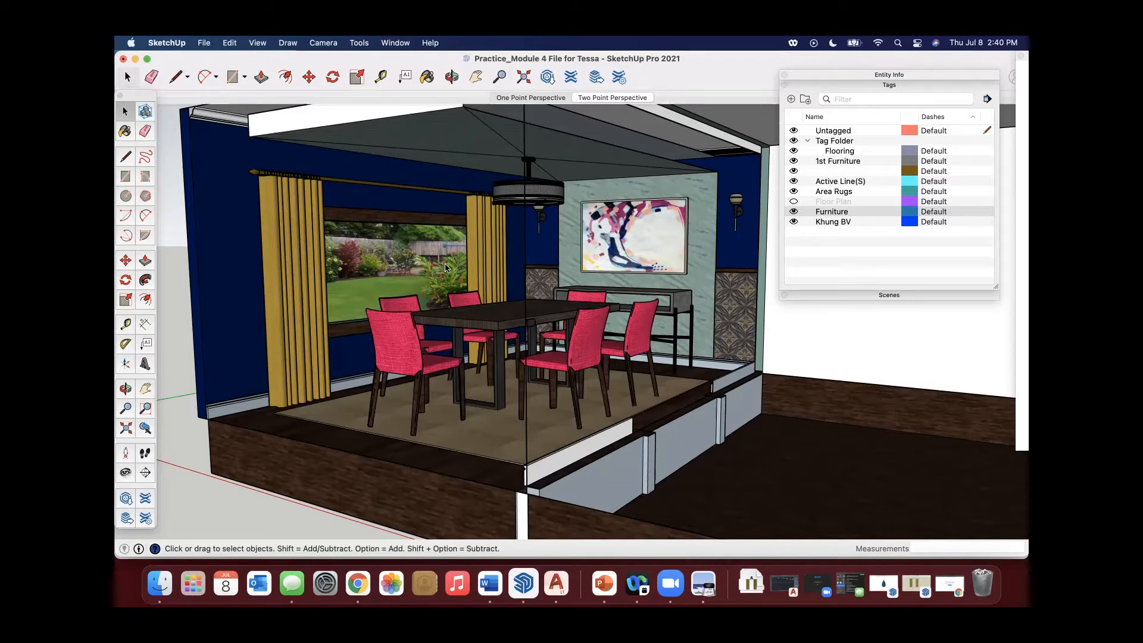
Step: Examine the dining room model and the backyard image behind its window, comparing the One Point Perspective and Two Point Perspective scenes
{"action": "scroll", "coordinate": [388, 270], "scroll_direction": "down", "scroll_amount": 5}
{"action": "middle_click_drag", "start_coordinate": [320, 270], "coordinate": [460, 316]}
{"action": "scroll", "coordinate": [336, 280], "scroll_direction": "down", "scroll_amount": 3}
{"action": "middle_click_drag", "start_coordinate": [551, 182], "coordinate": [502, 205]}
{"action": "scroll", "coordinate": [430, 253], "scroll_direction": "down", "scroll_amount": 5}
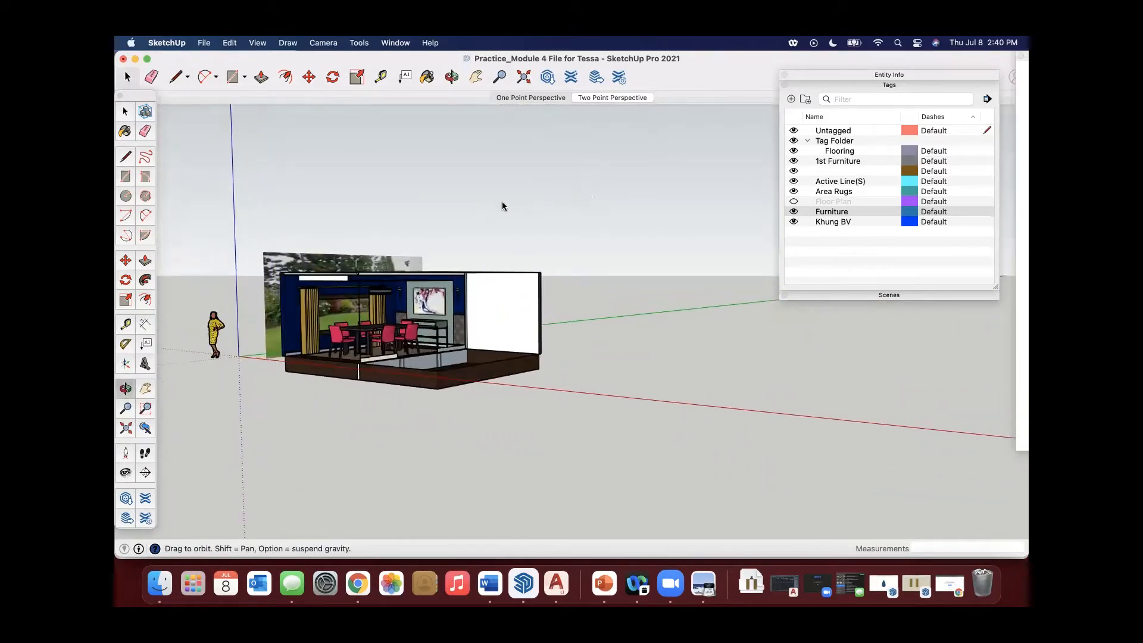
{"action": "left_click", "coordinate": [540, 98]}
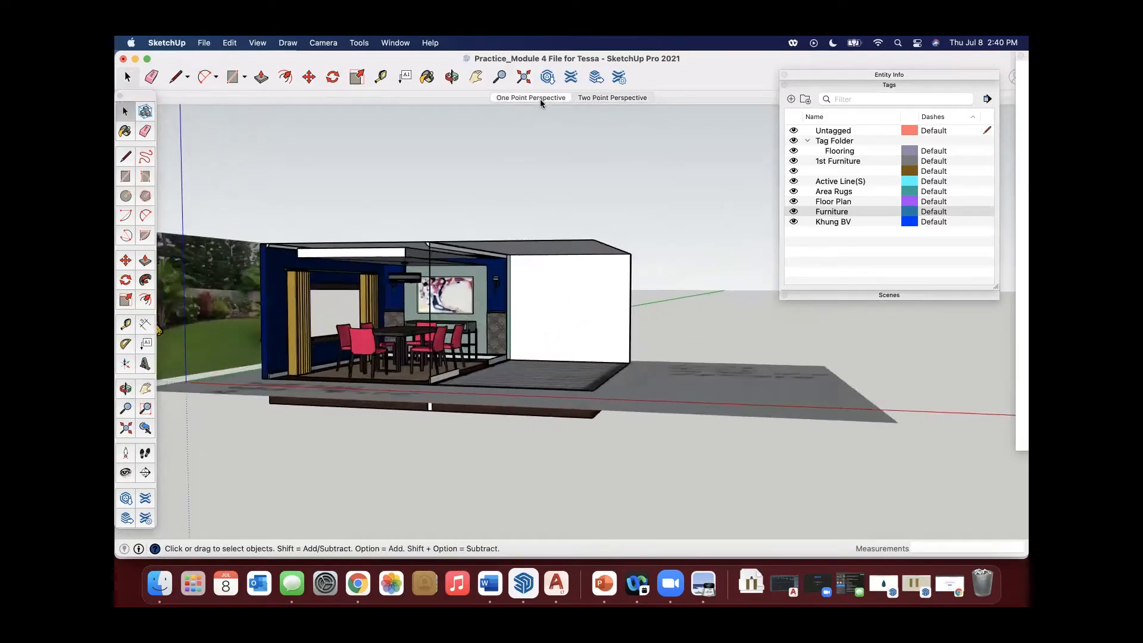
{"action": "left_click", "coordinate": [587, 98]}
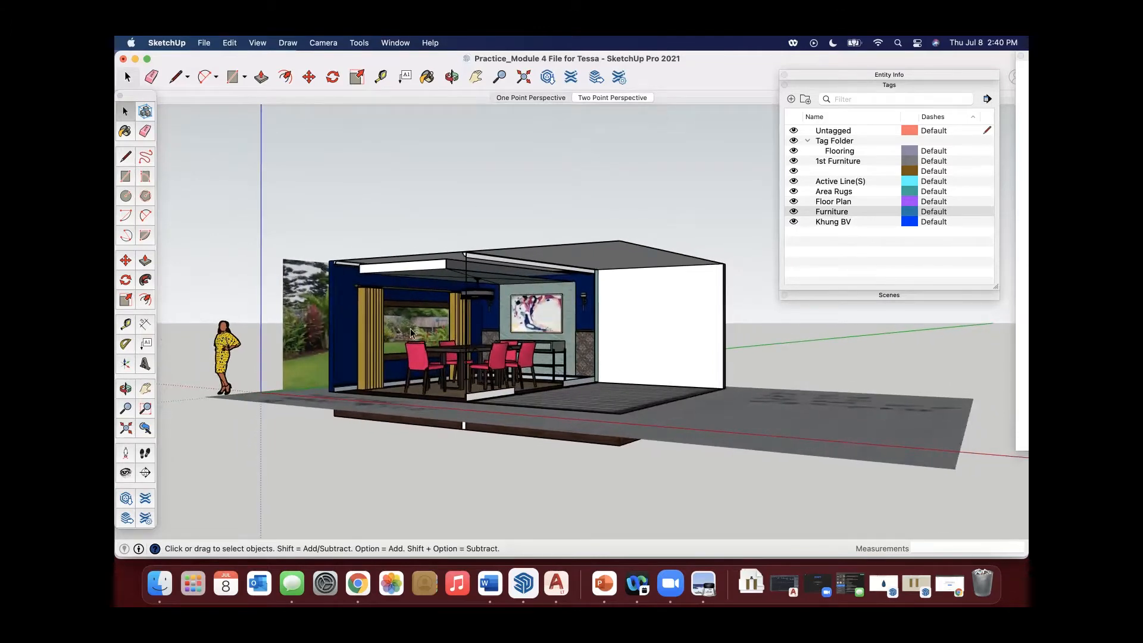
{"action": "scroll", "coordinate": [482, 348], "scroll_direction": "up", "scroll_amount": 10}
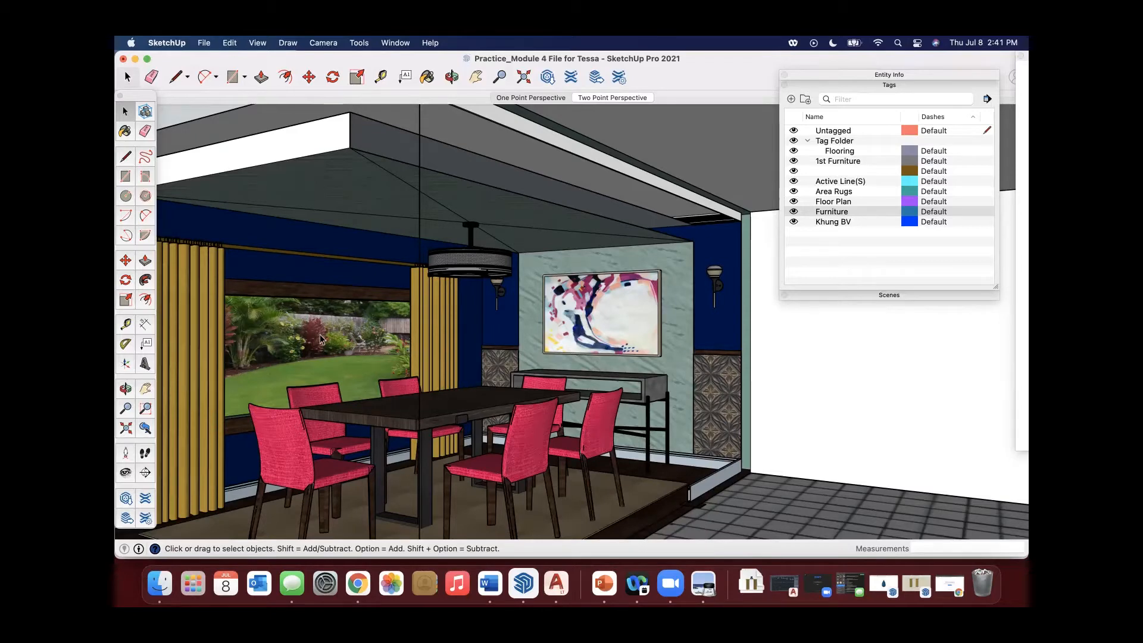
Step: Switch to Chrome and look through the "backyard designs" image results, previewing the "Diy backyard landscaping" image with the fenced lawn
{"action": "left_click", "coordinate": [357, 583]}
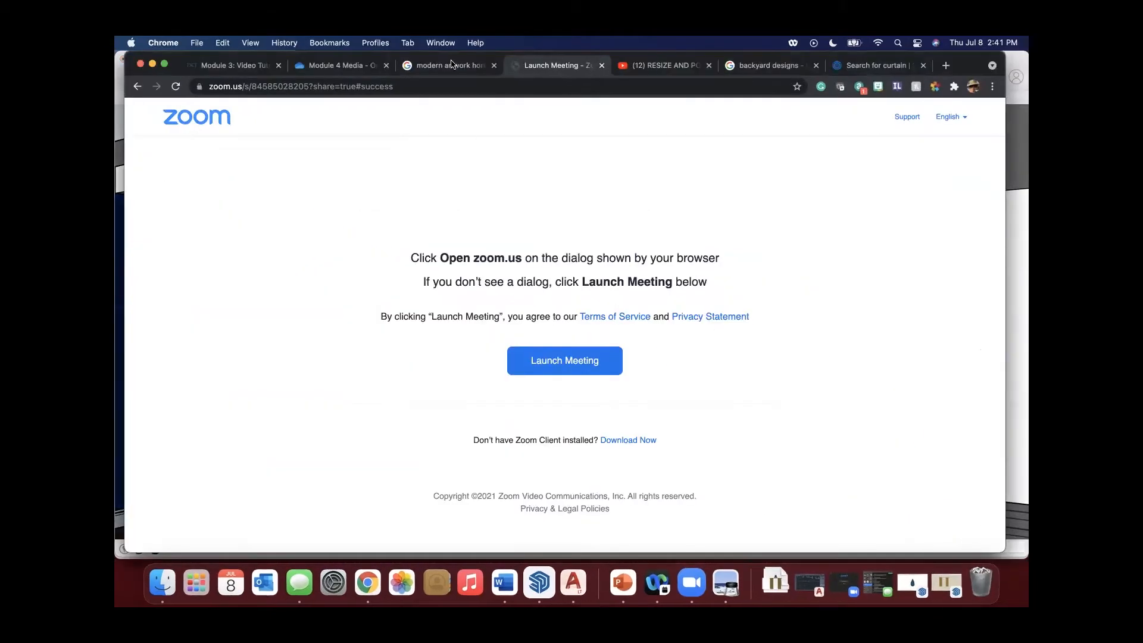
{"action": "left_click", "coordinate": [851, 68]}
{"action": "left_click", "coordinate": [808, 73]}
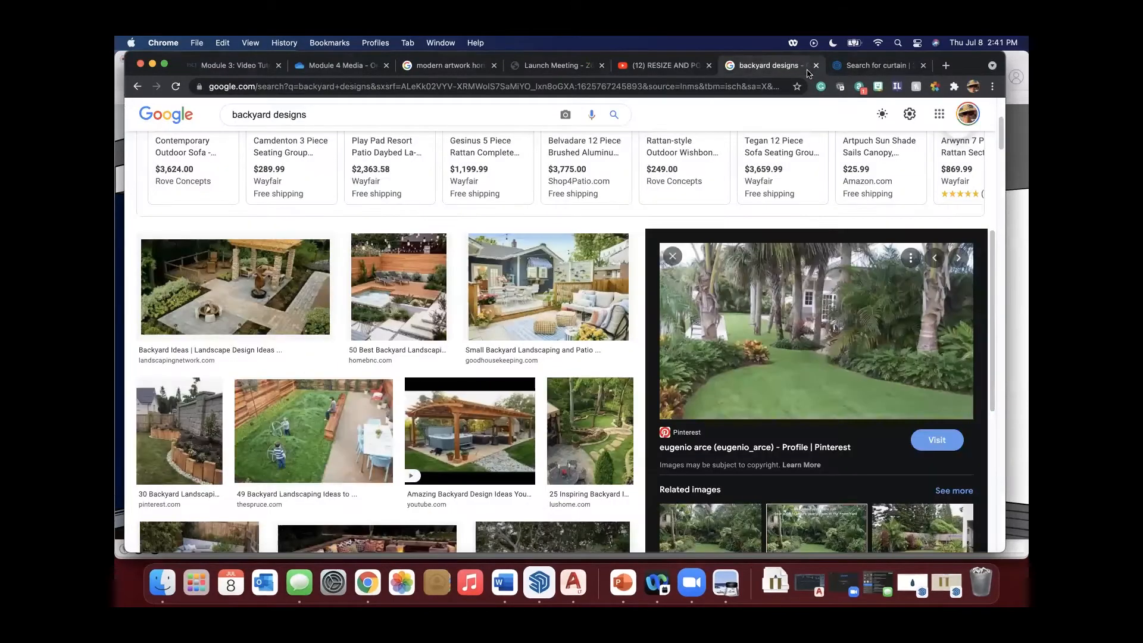
{"action": "scroll", "coordinate": [544, 321], "scroll_direction": "up", "scroll_amount": 3}
{"action": "scroll", "coordinate": [544, 321], "scroll_direction": "down", "scroll_amount": 4}
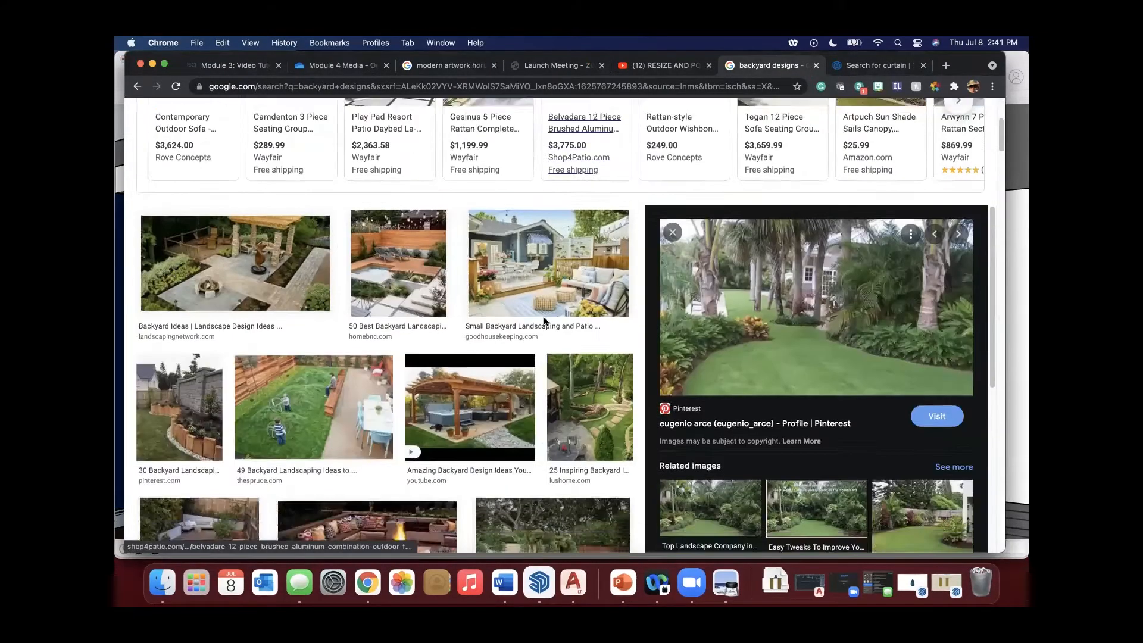
{"action": "scroll", "coordinate": [544, 322], "scroll_direction": "up", "scroll_amount": 3}
{"action": "scroll", "coordinate": [544, 297], "scroll_direction": "down", "scroll_amount": 4}
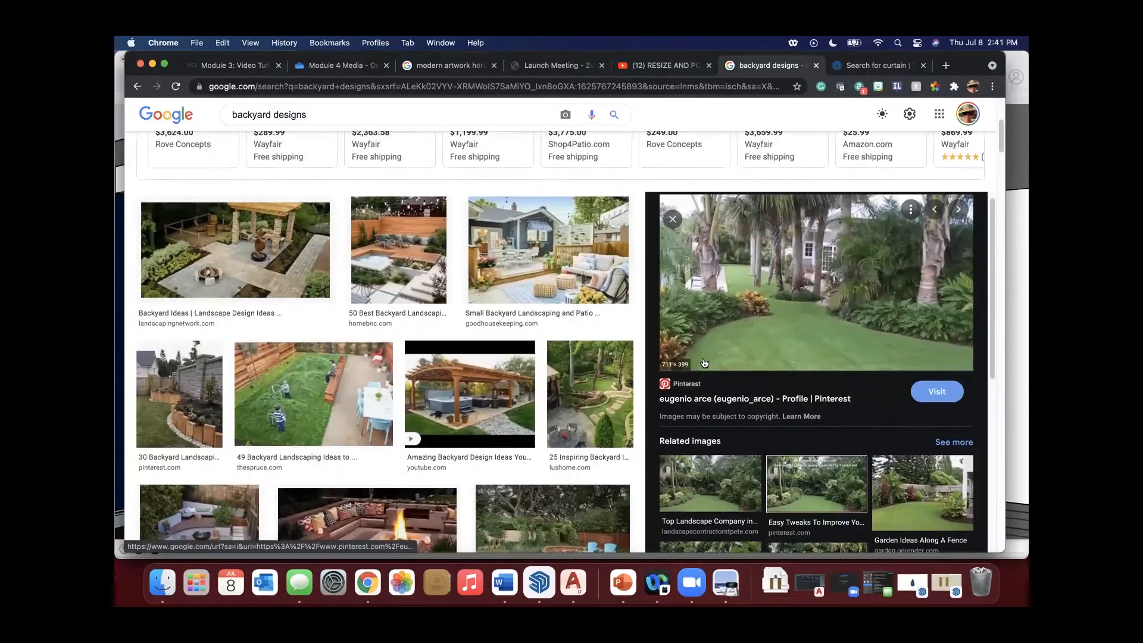
{"action": "scroll", "coordinate": [704, 363], "scroll_direction": "down", "scroll_amount": 2}
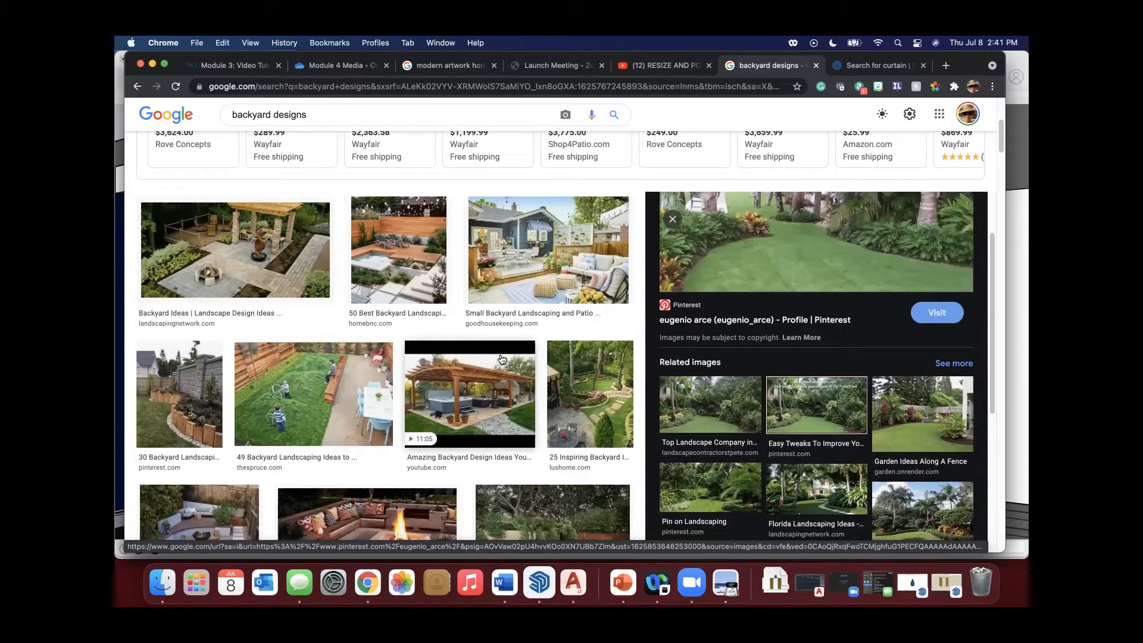
{"action": "scroll", "coordinate": [502, 357], "scroll_direction": "down", "scroll_amount": 1}
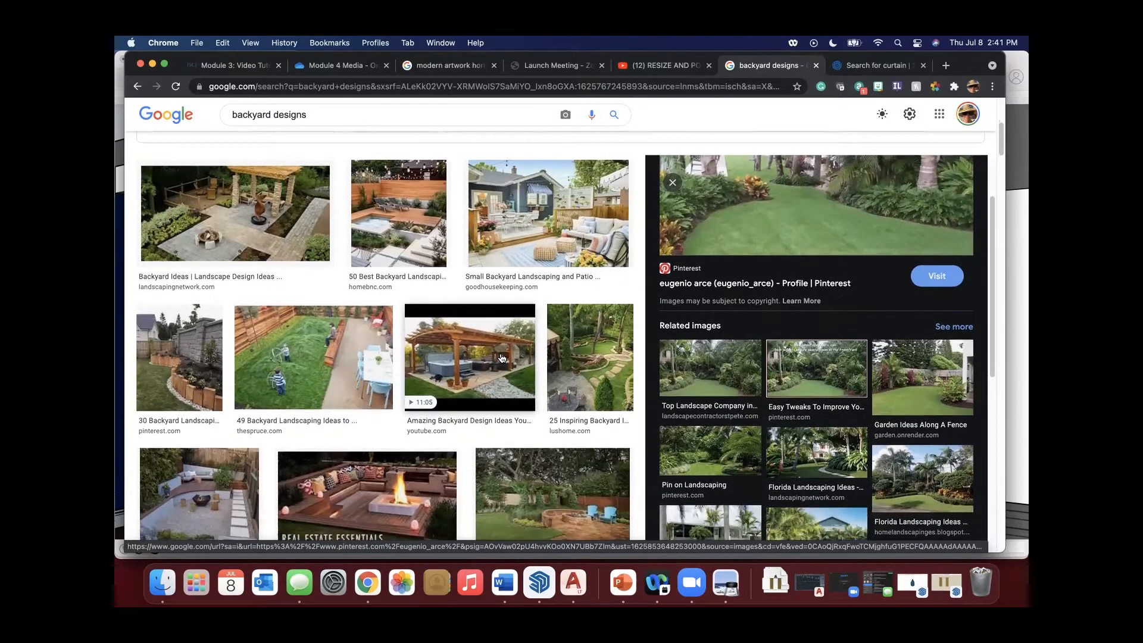
{"action": "scroll", "coordinate": [501, 357], "scroll_direction": "down", "scroll_amount": 1}
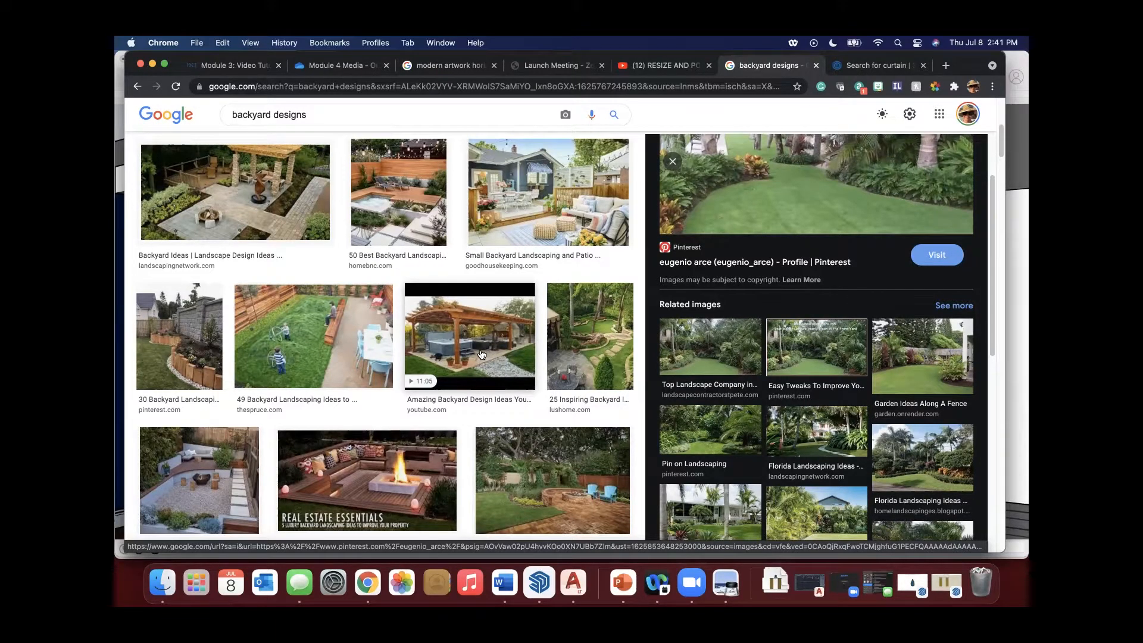
{"action": "scroll", "coordinate": [276, 372], "scroll_direction": "down", "scroll_amount": 2}
{"action": "scroll", "coordinate": [275, 372], "scroll_direction": "down", "scroll_amount": 5}
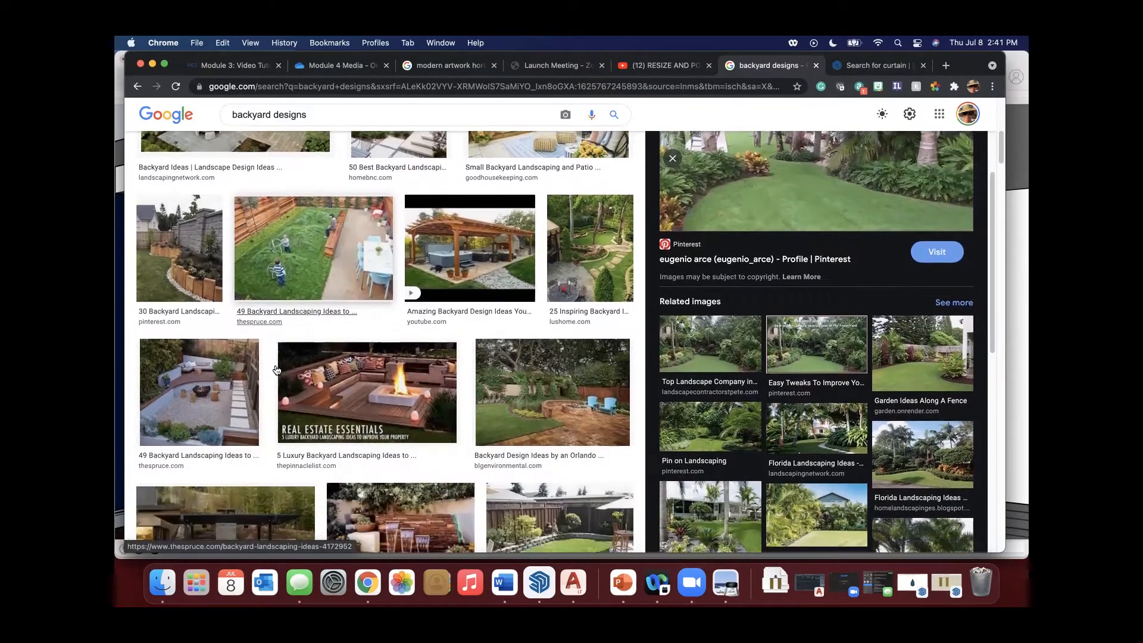
{"action": "scroll", "coordinate": [277, 370], "scroll_direction": "down", "scroll_amount": 3}
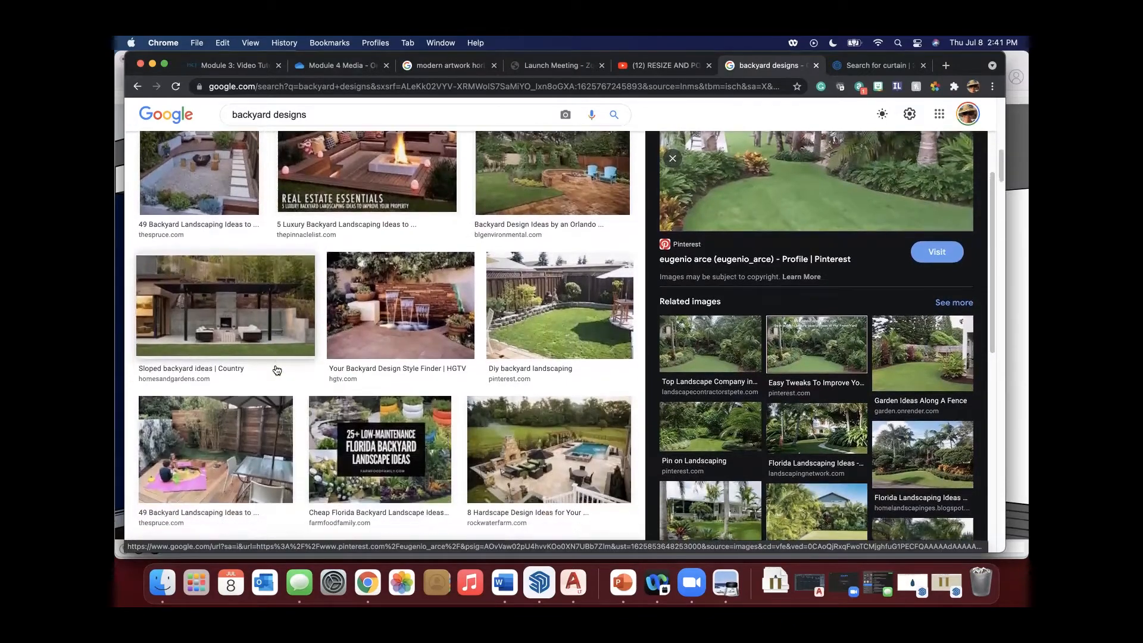
{"action": "left_click", "coordinate": [548, 305]}
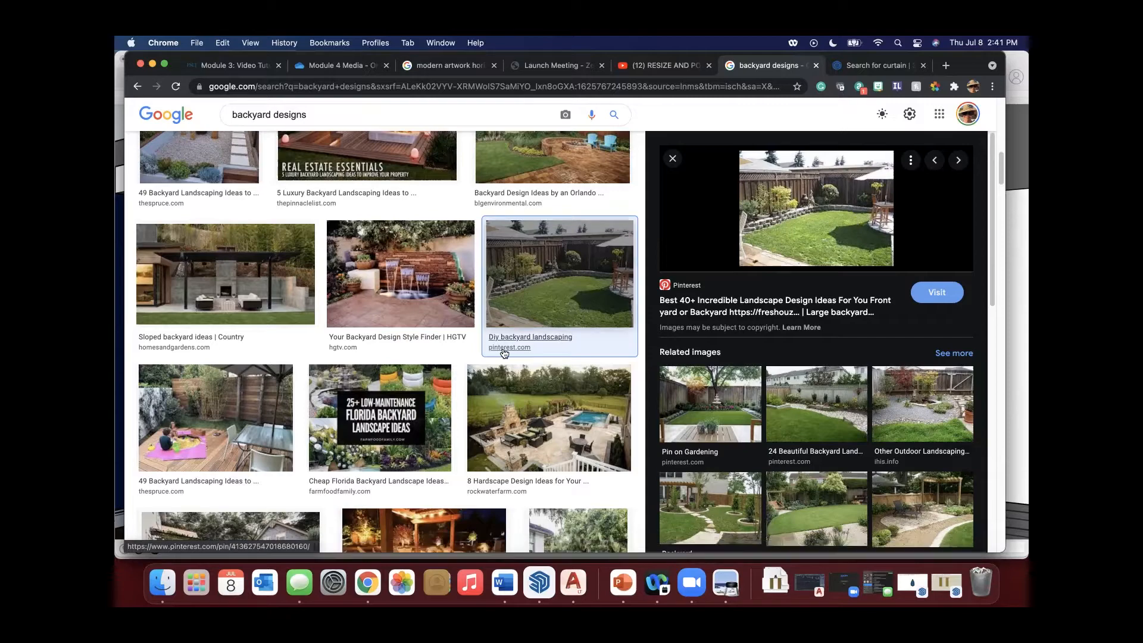
Step: Browse more backyard design results and the related images for a wide lawn view, previewing the "Family Backyard Gardening" image
{"action": "scroll", "coordinate": [496, 351], "scroll_direction": "up", "scroll_amount": 5}
{"action": "scroll", "coordinate": [496, 351], "scroll_direction": "up", "scroll_amount": 3}
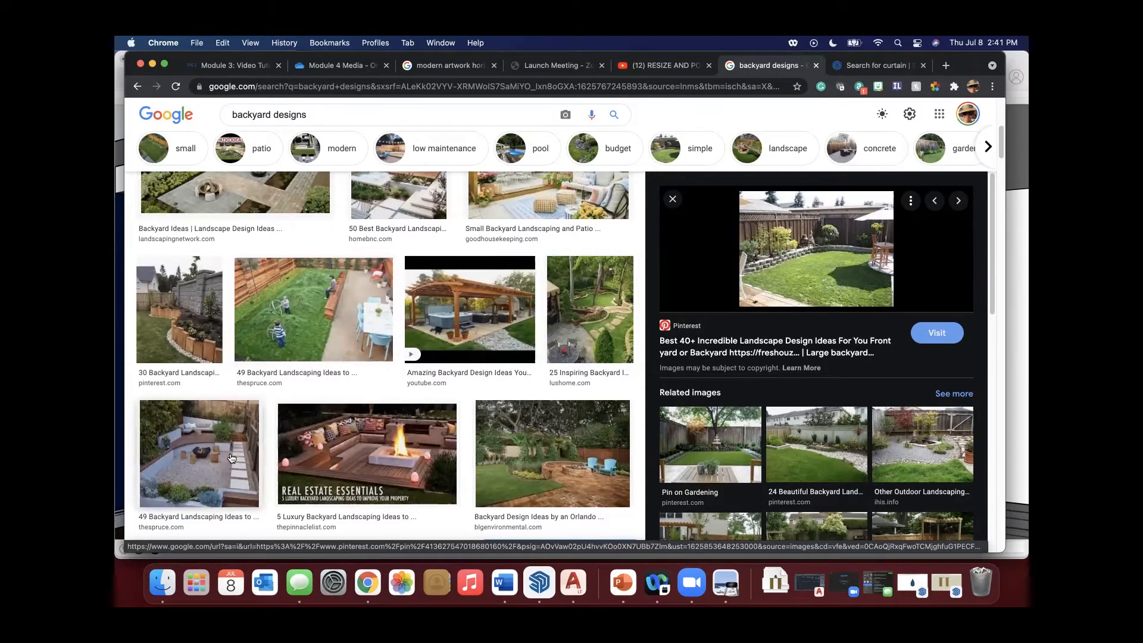
{"action": "scroll", "coordinate": [232, 455], "scroll_direction": "up", "scroll_amount": 3}
{"action": "scroll", "coordinate": [237, 451], "scroll_direction": "down", "scroll_amount": 3}
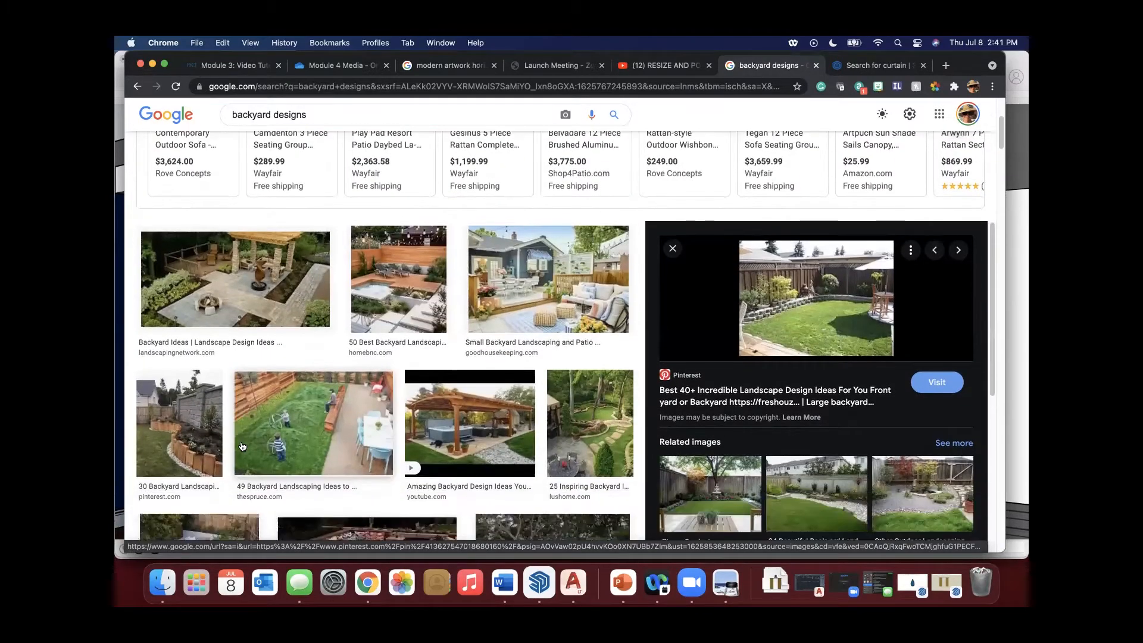
{"action": "scroll", "coordinate": [241, 446], "scroll_direction": "down", "scroll_amount": 6}
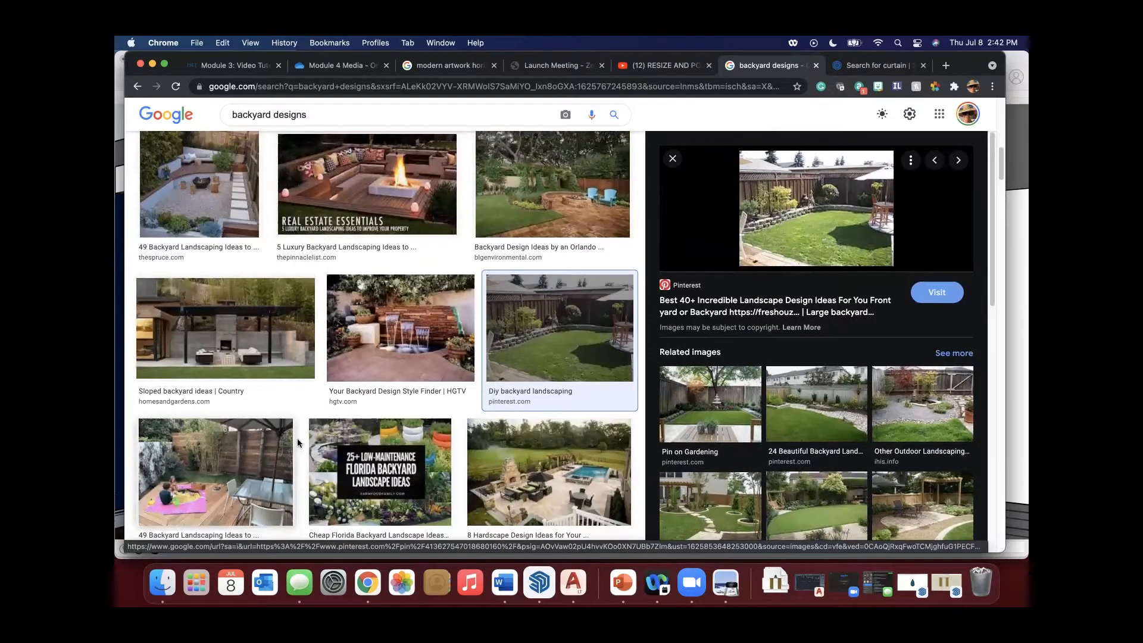
{"action": "scroll", "coordinate": [301, 442], "scroll_direction": "down", "scroll_amount": 1}
{"action": "scroll", "coordinate": [301, 443], "scroll_direction": "down", "scroll_amount": 5}
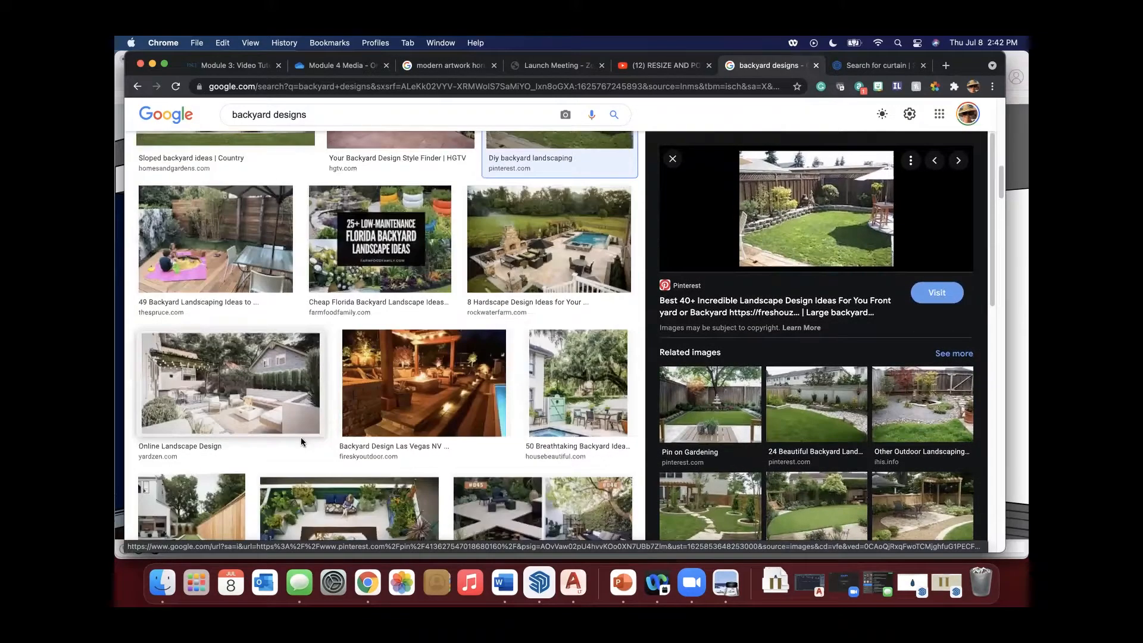
{"action": "scroll", "coordinate": [301, 443], "scroll_direction": "down", "scroll_amount": 2}
{"action": "scroll", "coordinate": [303, 443], "scroll_direction": "down", "scroll_amount": 2}
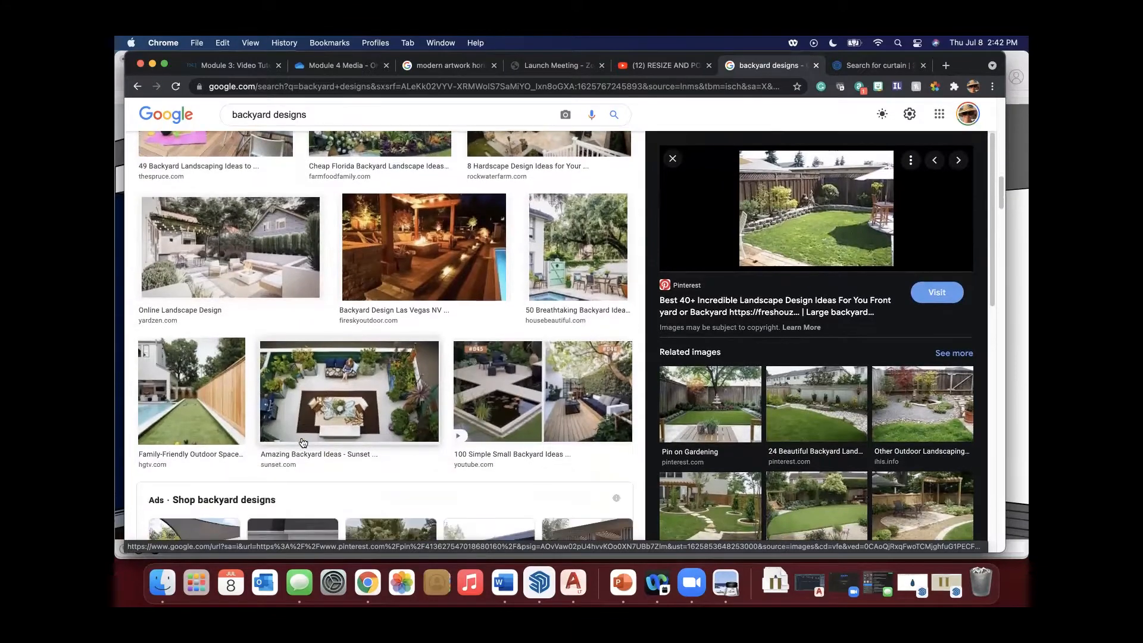
{"action": "scroll", "coordinate": [303, 442], "scroll_direction": "down", "scroll_amount": 2}
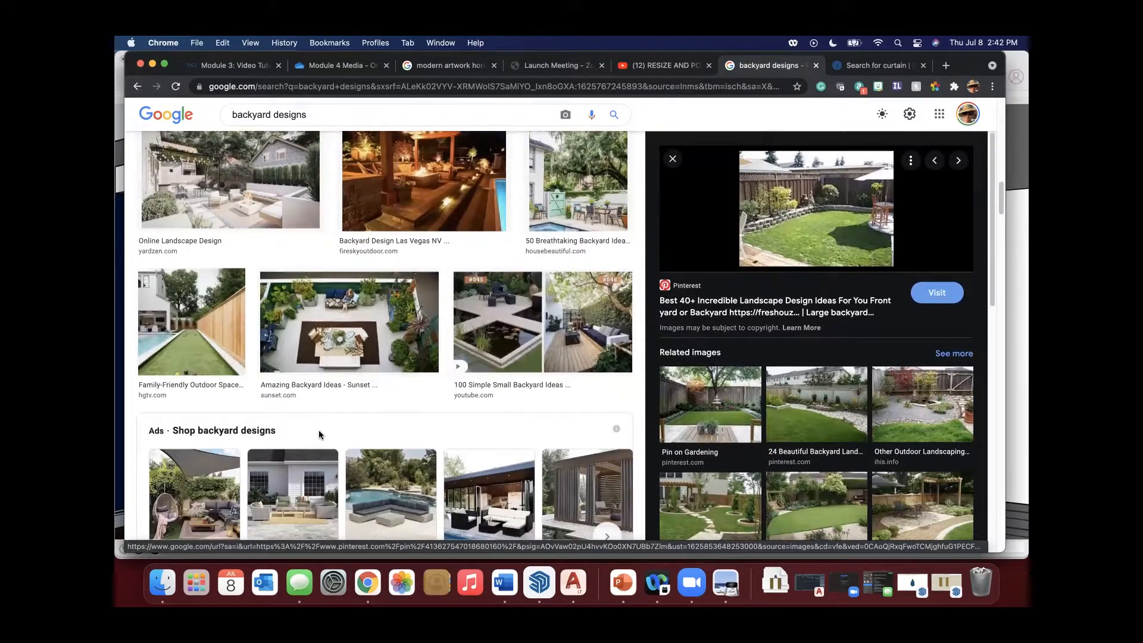
{"action": "scroll", "coordinate": [319, 434], "scroll_direction": "down", "scroll_amount": 5}
{"action": "scroll", "coordinate": [319, 434], "scroll_direction": "down", "scroll_amount": 8}
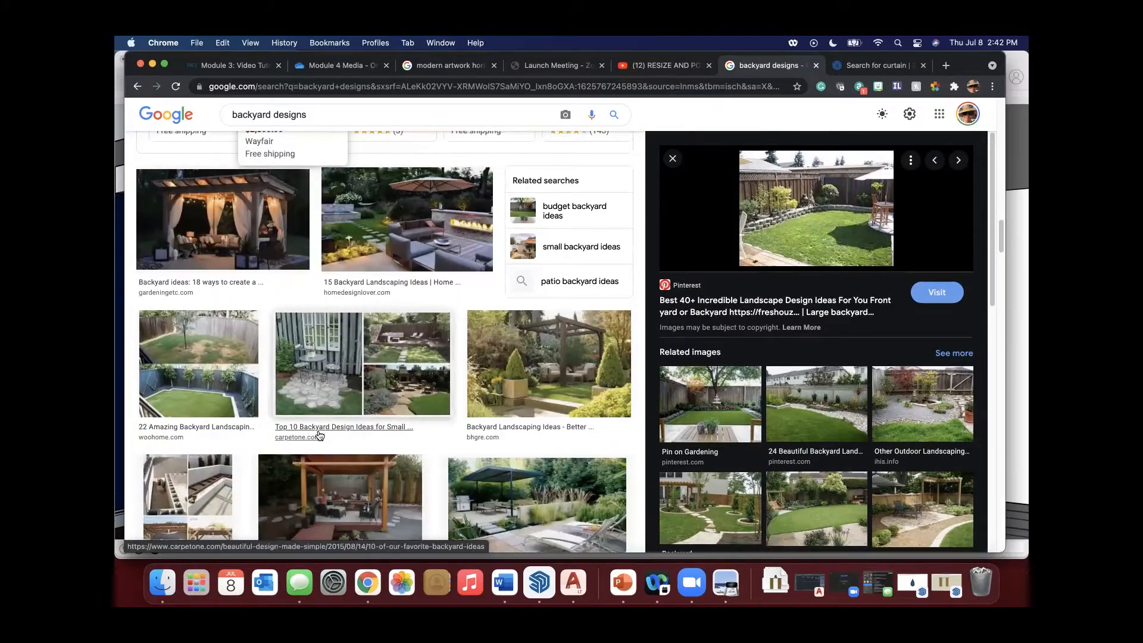
{"action": "scroll", "coordinate": [762, 420], "scroll_direction": "down", "scroll_amount": 3}
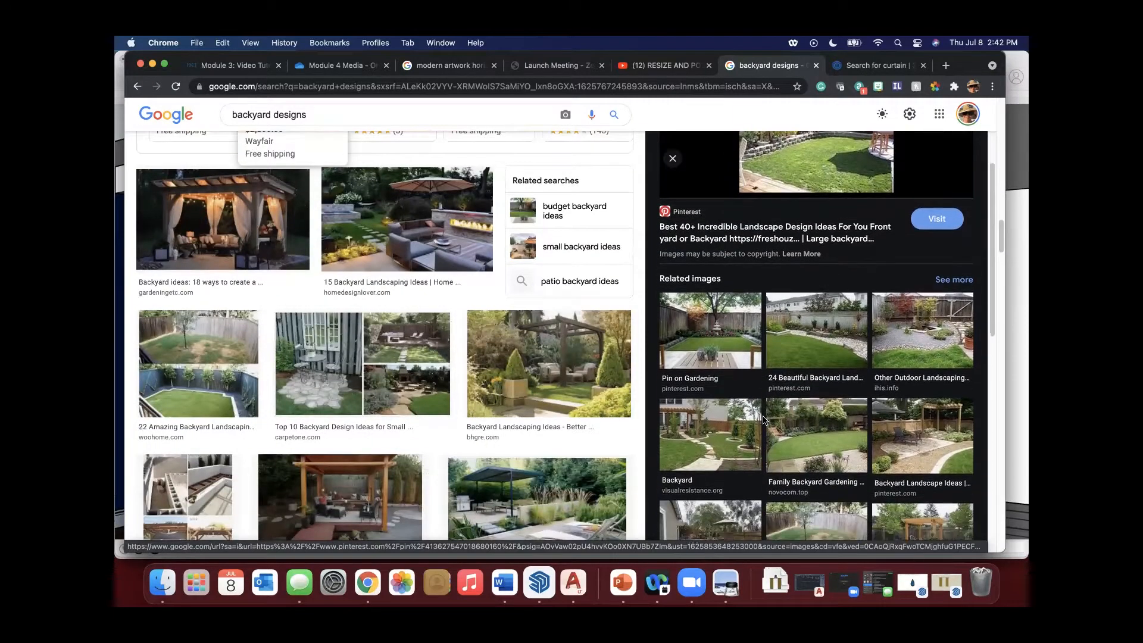
{"action": "scroll", "coordinate": [786, 429], "scroll_direction": "down", "scroll_amount": 3}
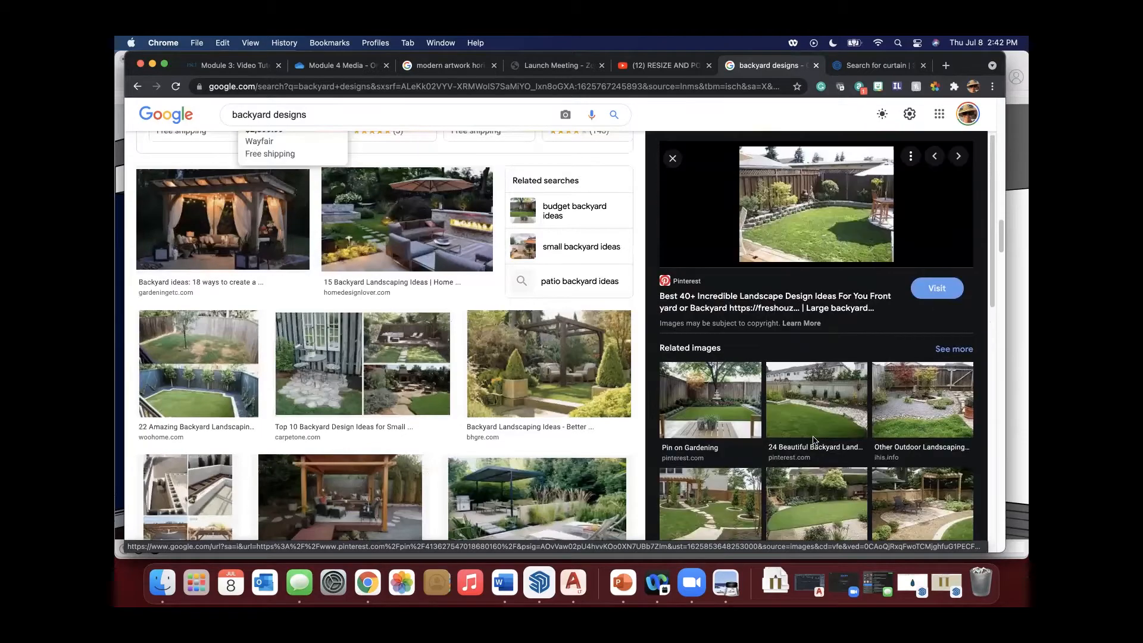
{"action": "scroll", "coordinate": [814, 441], "scroll_direction": "down", "scroll_amount": 1}
{"action": "left_click", "coordinate": [818, 323]}
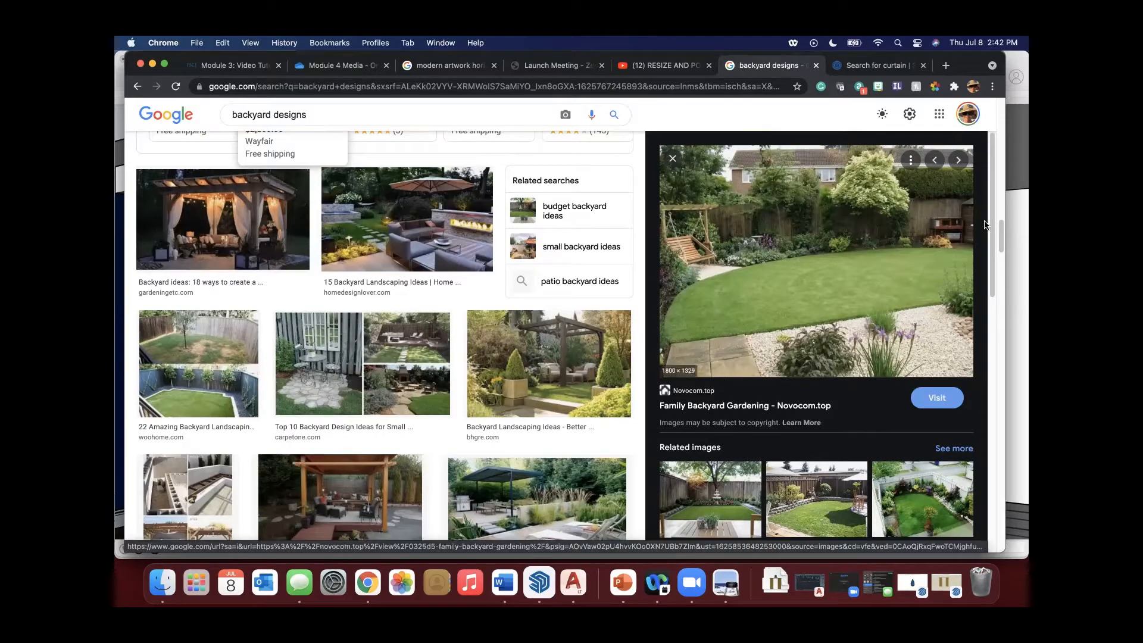
Step: Open the related "How To Level a Yard" image and save it to the Desktop as the JPEG how-to-level-a-yard
{"action": "scroll", "coordinate": [869, 317], "scroll_direction": "down", "scroll_amount": 5}
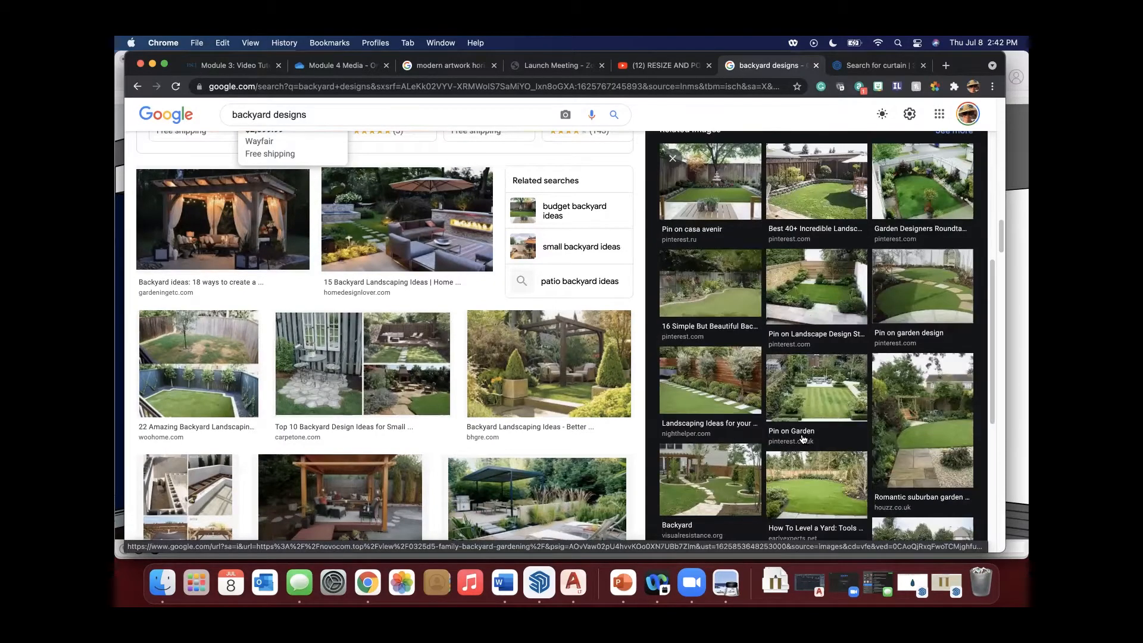
{"action": "left_click", "coordinate": [816, 485]}
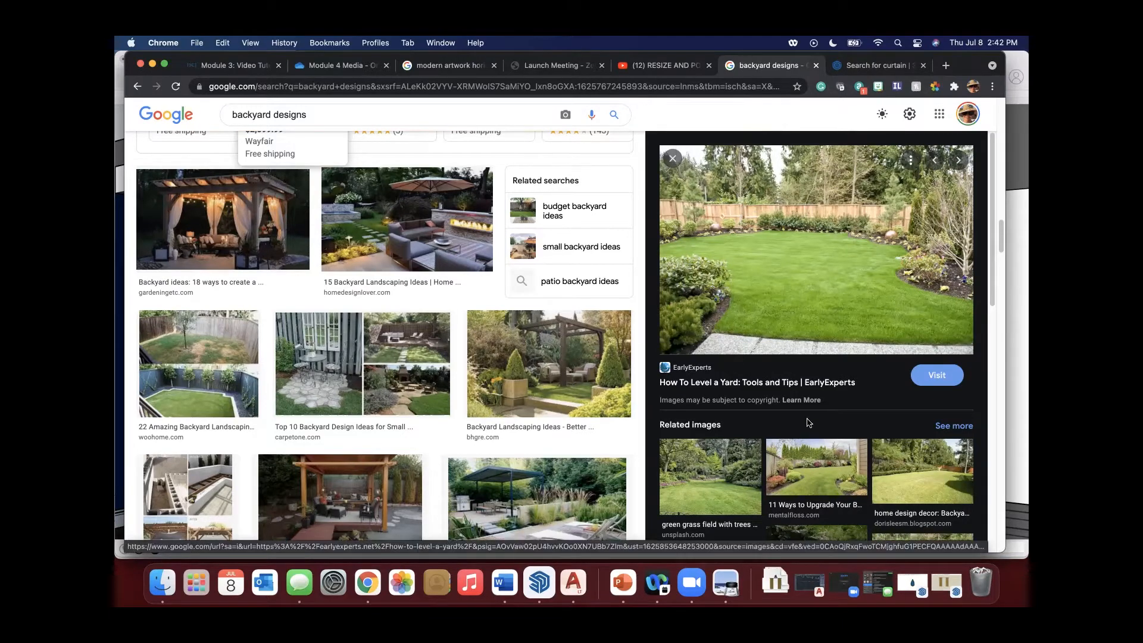
{"action": "right_click", "coordinate": [787, 286]}
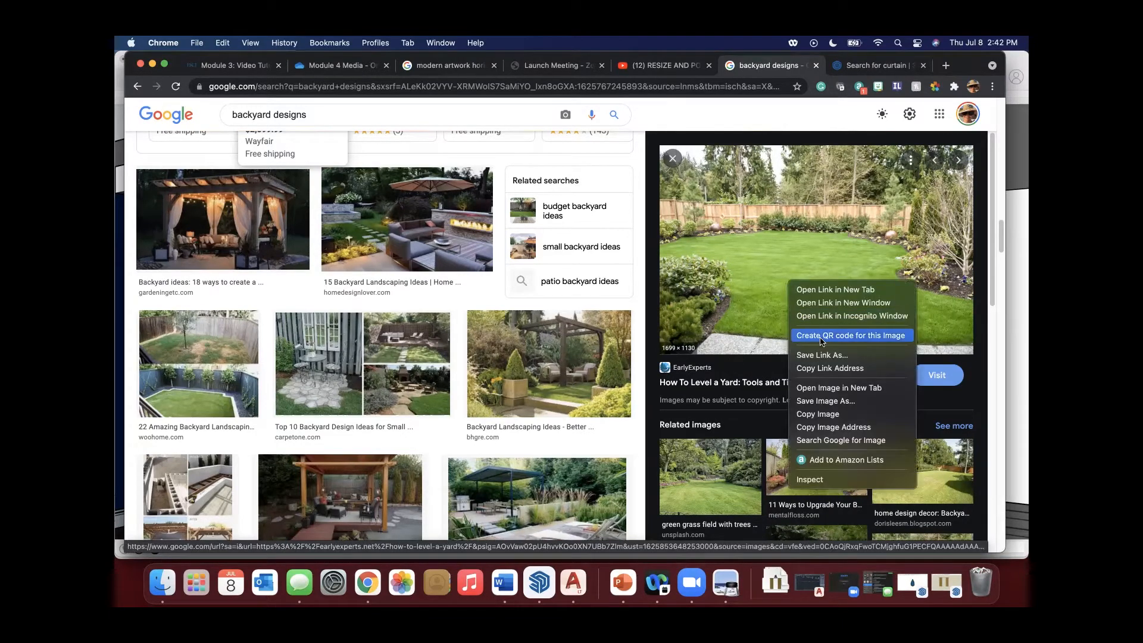
{"action": "left_click", "coordinate": [823, 400]}
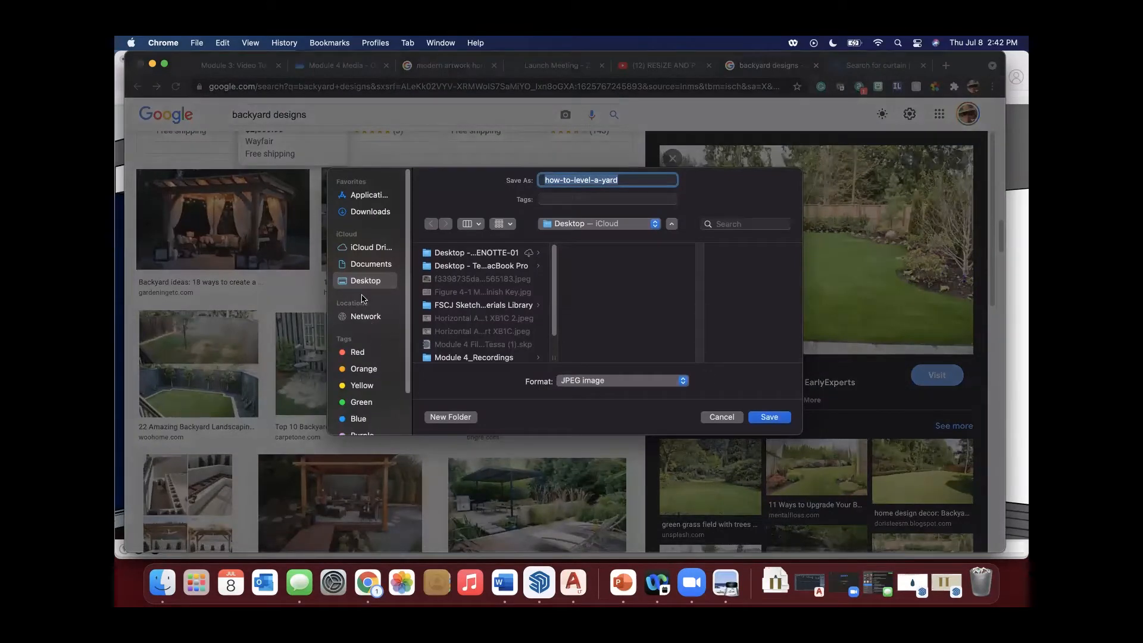
{"action": "left_click", "coordinate": [769, 416]}
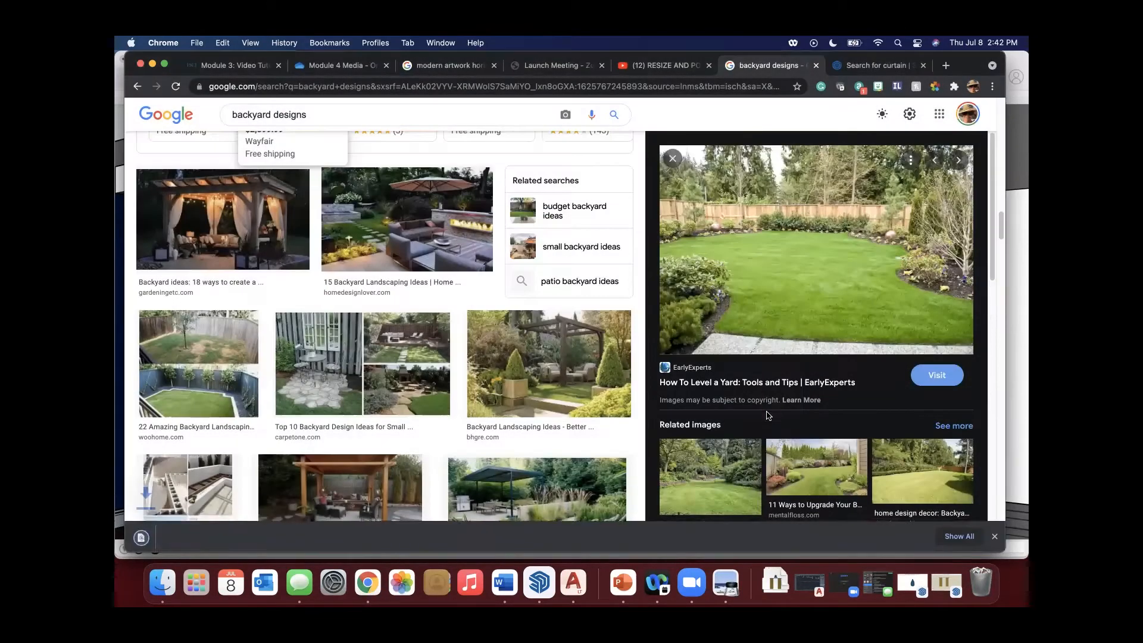
Step: Compare related lawn images and save Unsplash's "green grass field with trees" photo to the Desktop as a JPEG under its suggested name
{"action": "left_click", "coordinate": [695, 472]}
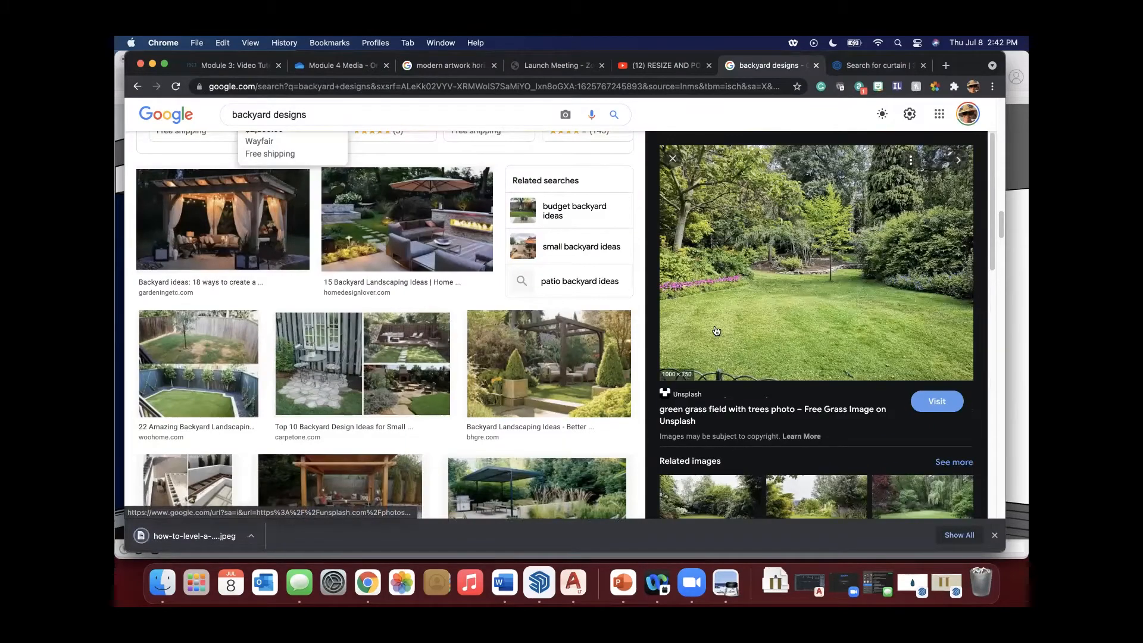
{"action": "scroll", "coordinate": [713, 329], "scroll_direction": "down", "scroll_amount": 3}
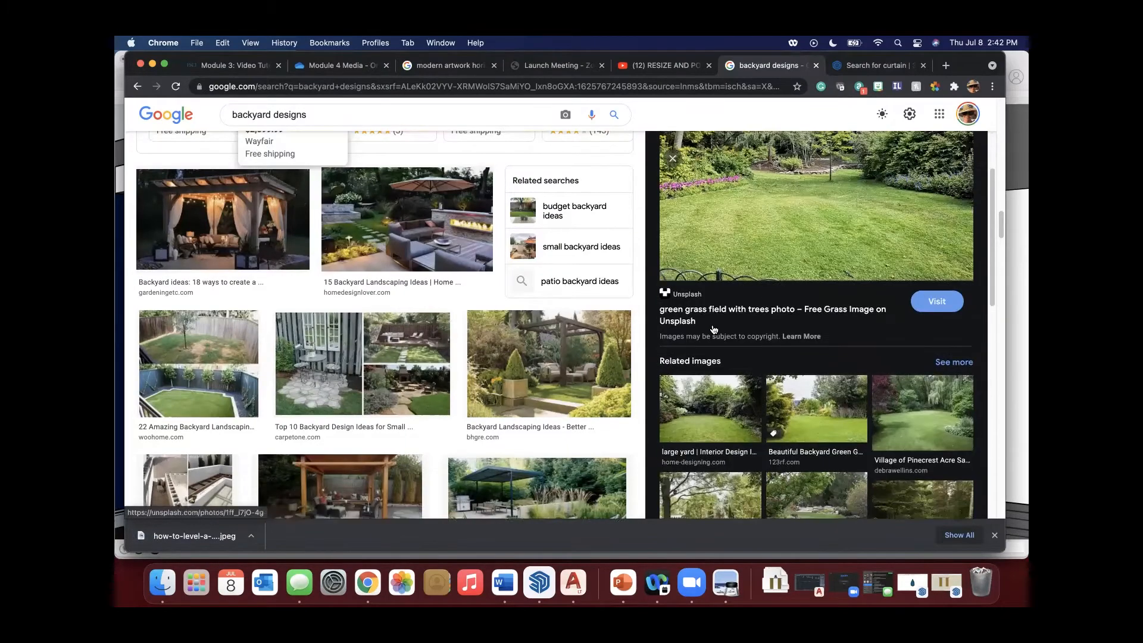
{"action": "left_click", "coordinate": [808, 409]}
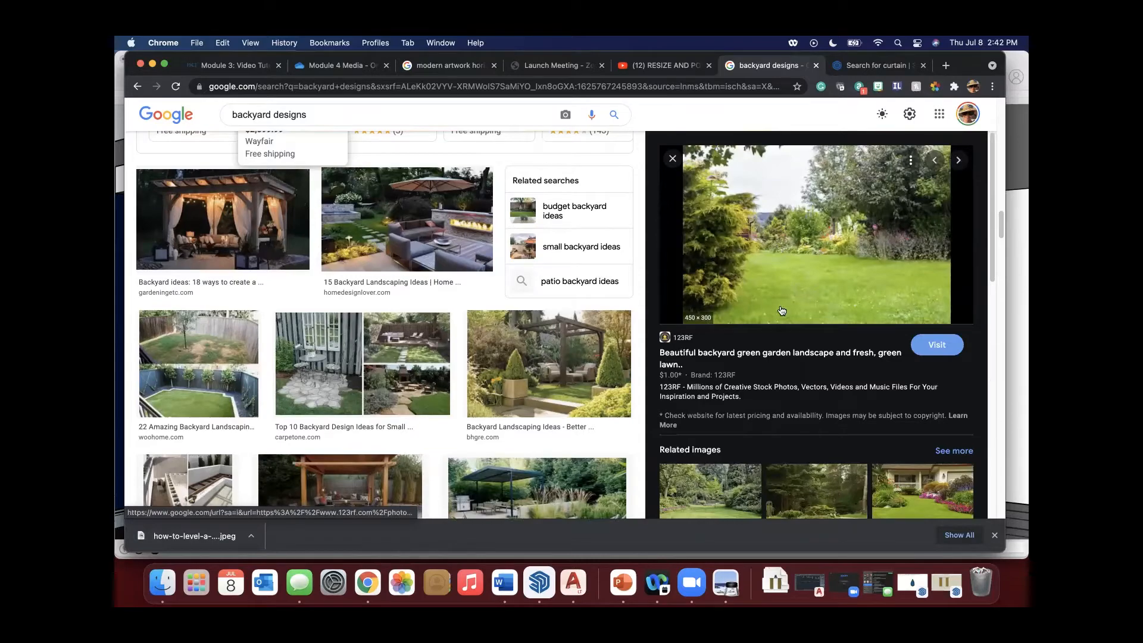
{"action": "scroll", "coordinate": [774, 333], "scroll_direction": "down", "scroll_amount": 3}
{"action": "left_click", "coordinate": [732, 405]}
{"action": "right_click", "coordinate": [827, 253]}
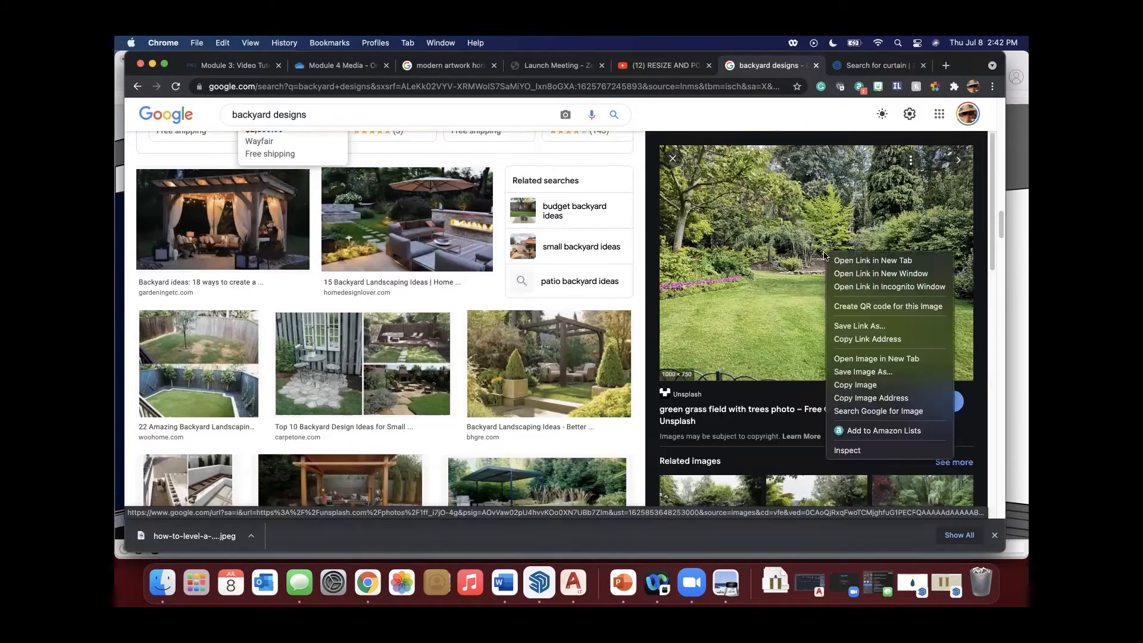
{"action": "left_click", "coordinate": [863, 372]}
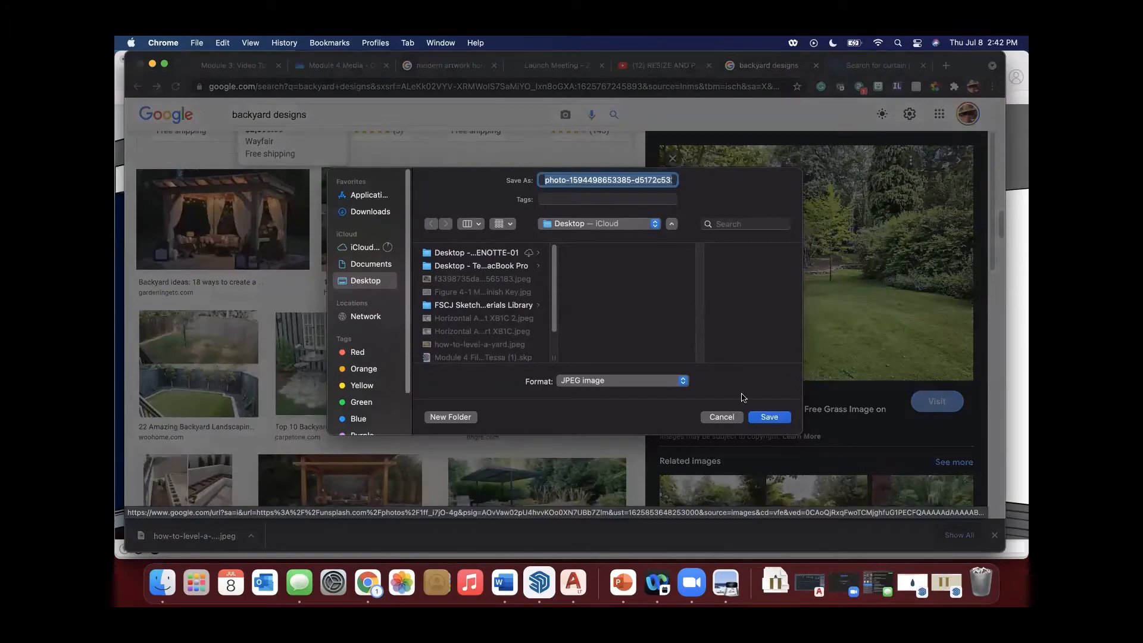
{"action": "left_click", "coordinate": [767, 417]}
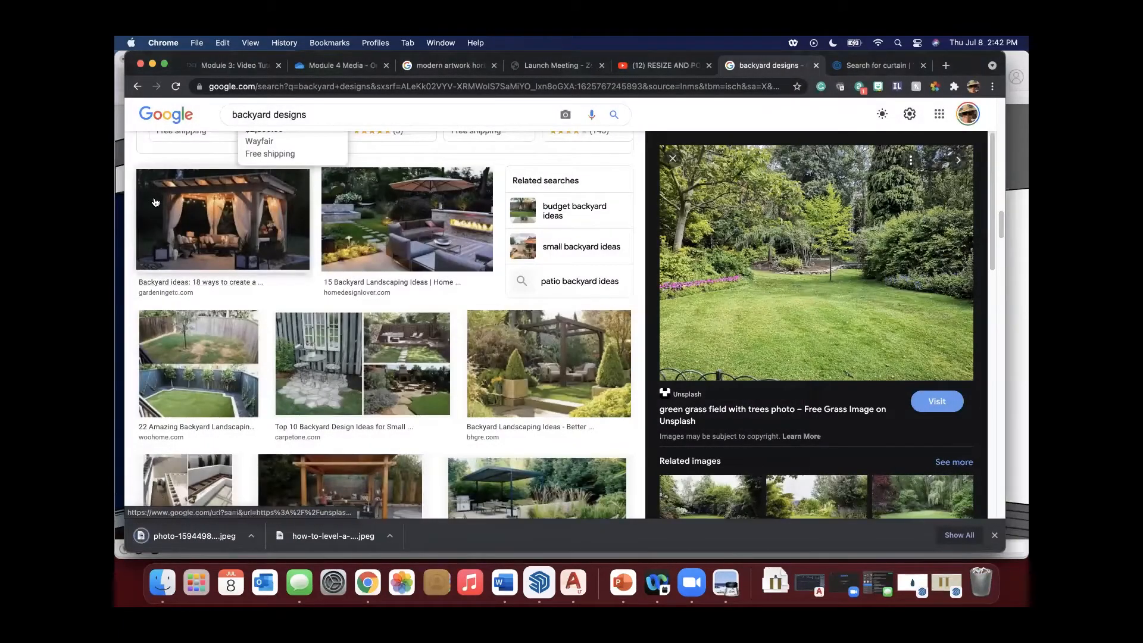
Step: Minimize Chrome and the practice model, and switch to the Module 4 SketchUp model of the dining room
{"action": "left_click", "coordinate": [153, 64]}
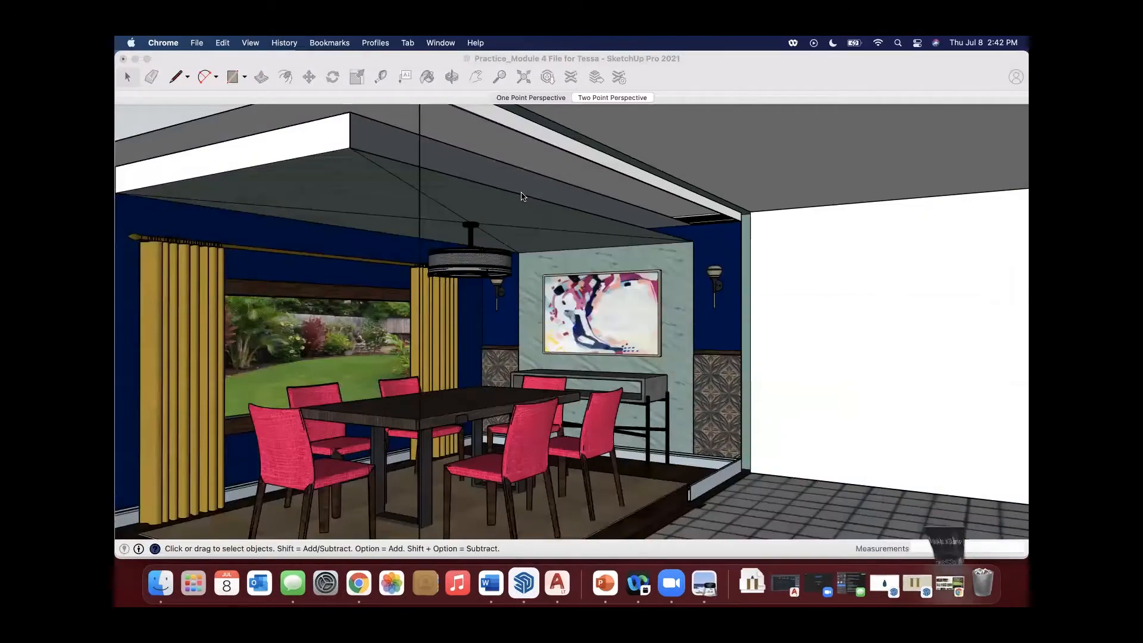
{"action": "left_click", "coordinate": [135, 59]}
{"action": "left_click", "coordinate": [253, 349]}
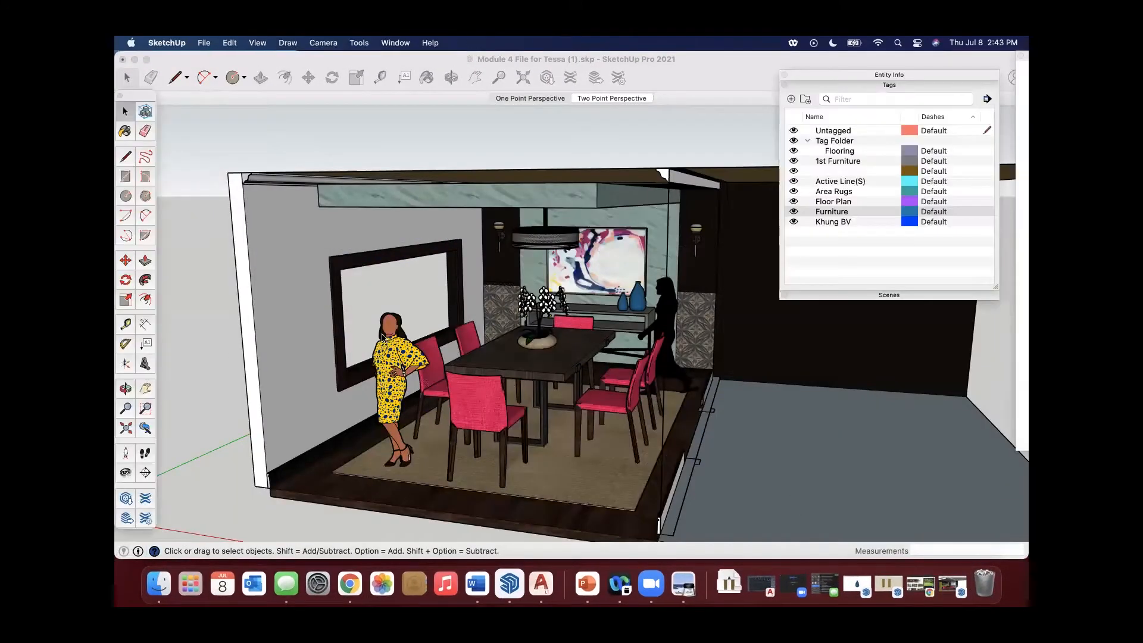
{"action": "mouse_move", "coordinate": [600, 311]}
{"action": "middle_mouse_down"}
{"action": "mouse_move", "coordinate": [498, 312]}
{"action": "mouse_move", "coordinate": [566, 309]}
{"action": "middle_mouse_up"}
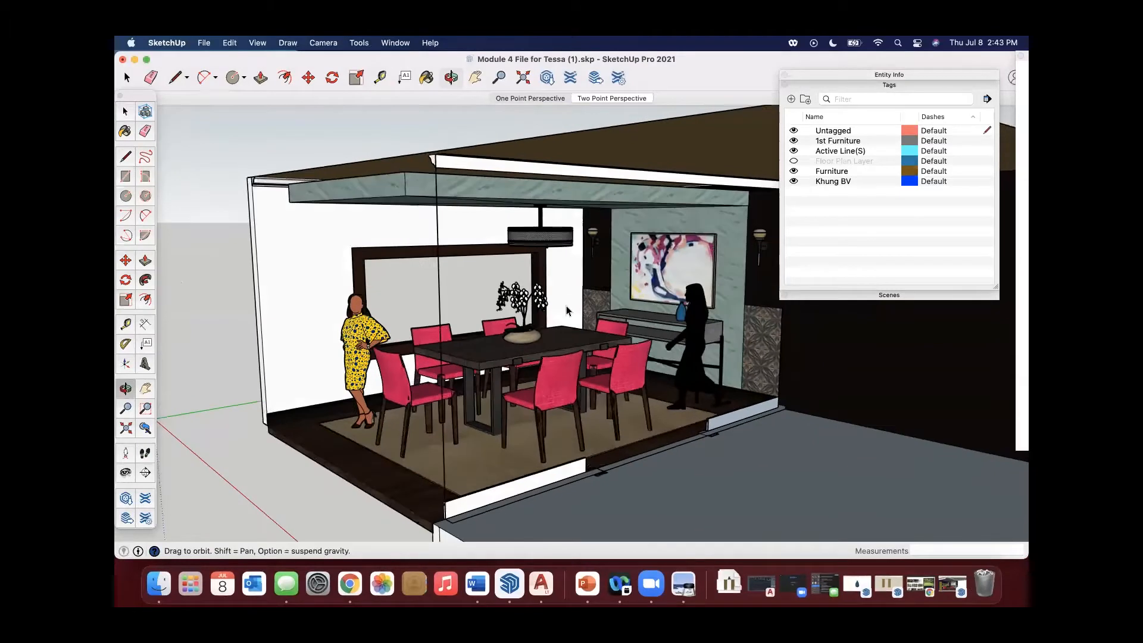
{"action": "middle_click_drag", "start_coordinate": [456, 324], "coordinate": [515, 322]}
{"action": "scroll", "coordinate": [515, 321], "scroll_direction": "down", "scroll_amount": 5}
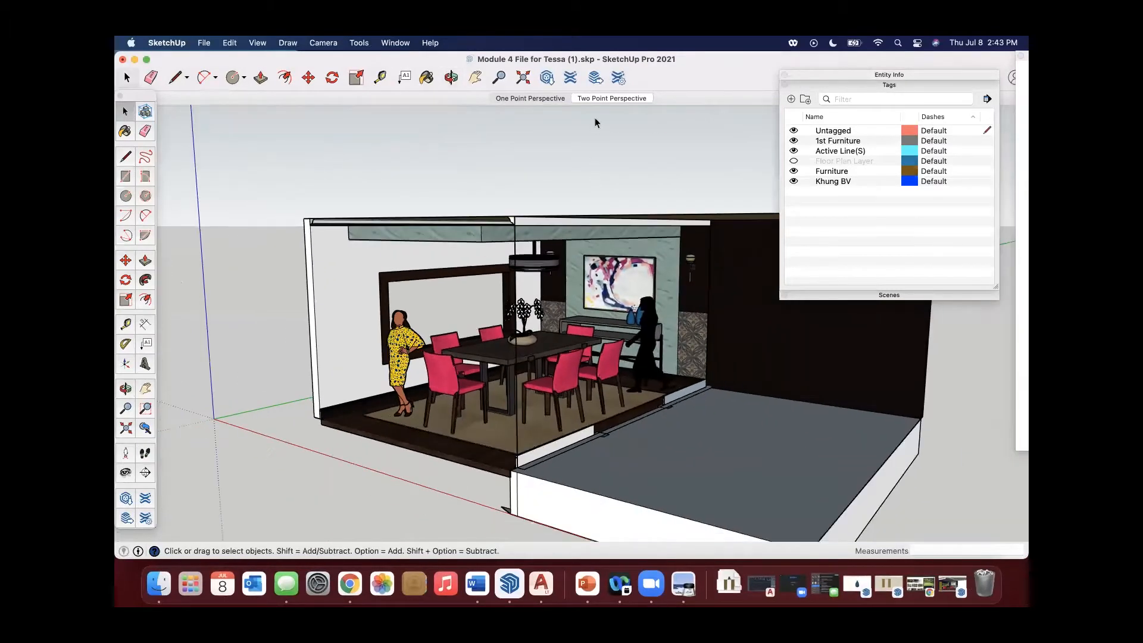
Step: Recall the Two Point Perspective scene and hide the Floor Plan Layer tag
{"action": "left_click", "coordinate": [598, 100]}
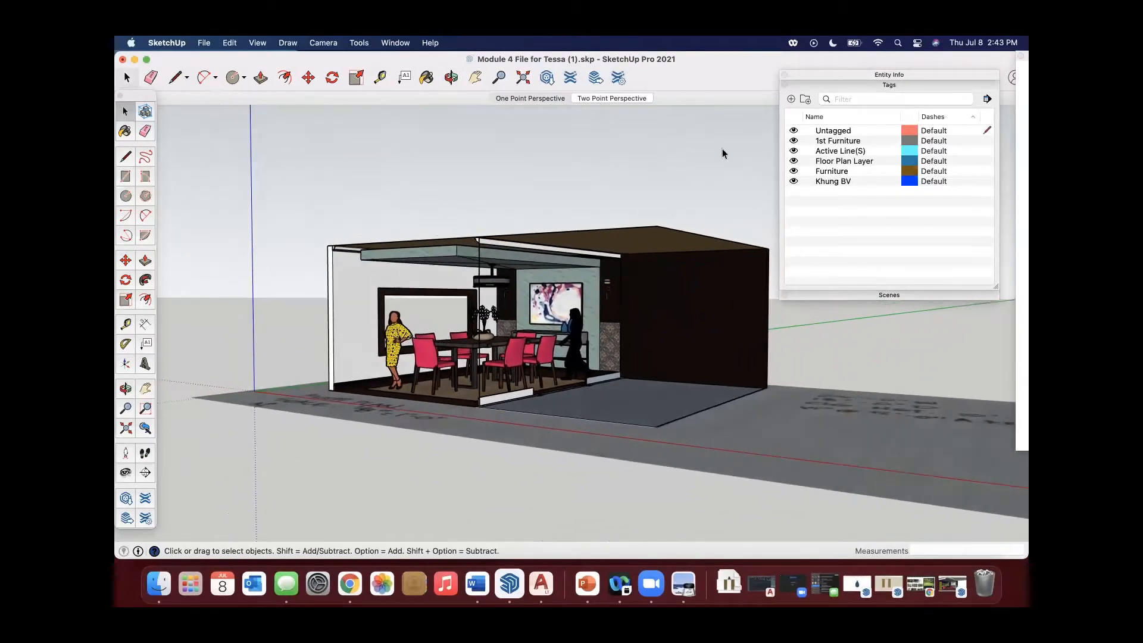
{"action": "left_click", "coordinate": [793, 161]}
{"action": "middle_click_drag", "start_coordinate": [327, 333], "coordinate": [321, 349]}
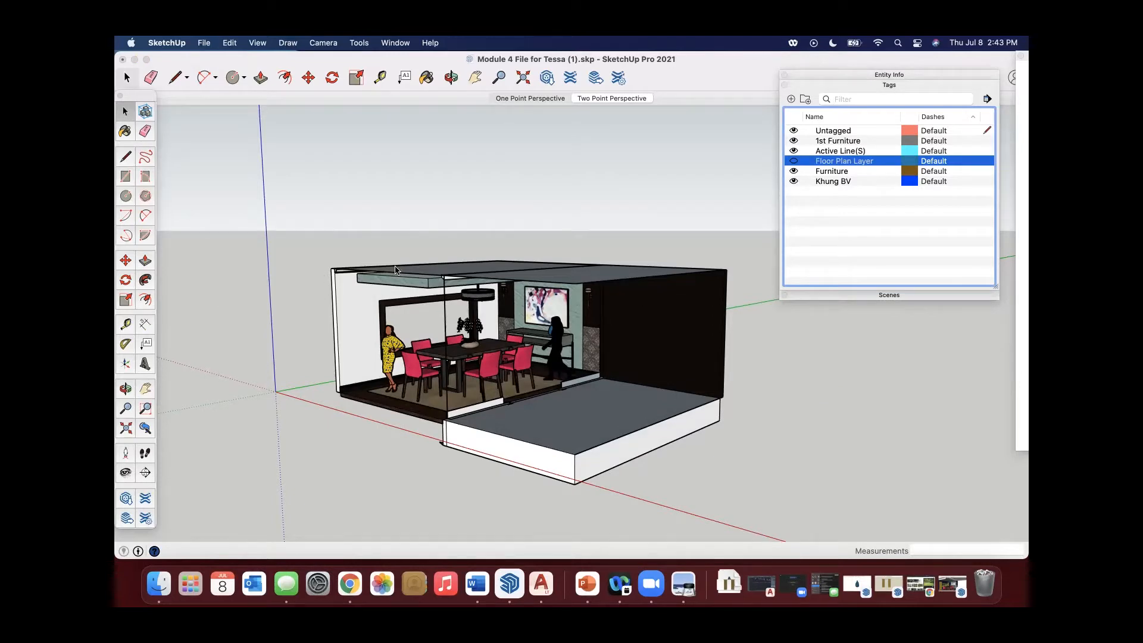
{"action": "middle_click_drag", "start_coordinate": [380, 277], "coordinate": [348, 197]}
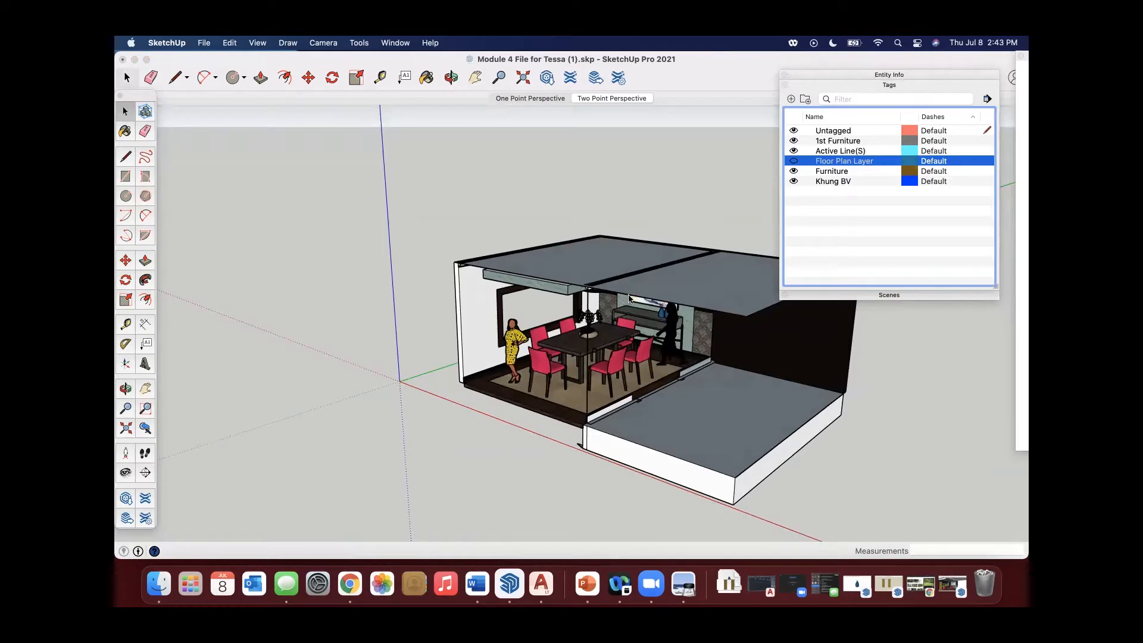
{"action": "scroll", "coordinate": [625, 316], "scroll_direction": "up", "scroll_amount": 5}
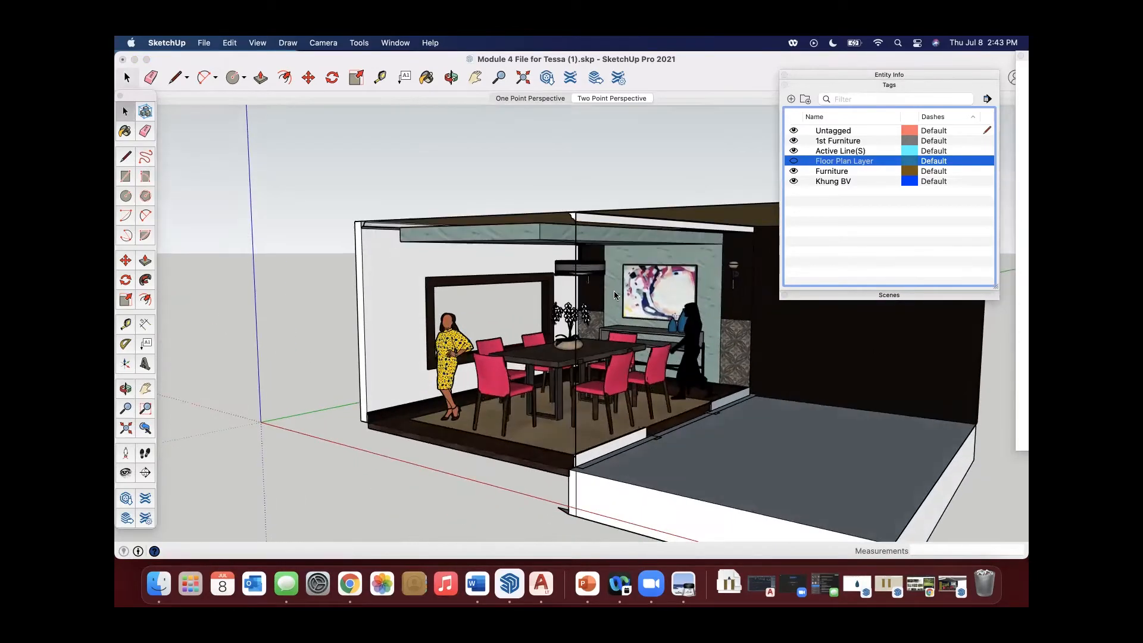
Step: Start an import from the Desktop with Use As Image and compare the previews of the saved backyard photos
{"action": "left_click", "coordinate": [203, 43]}
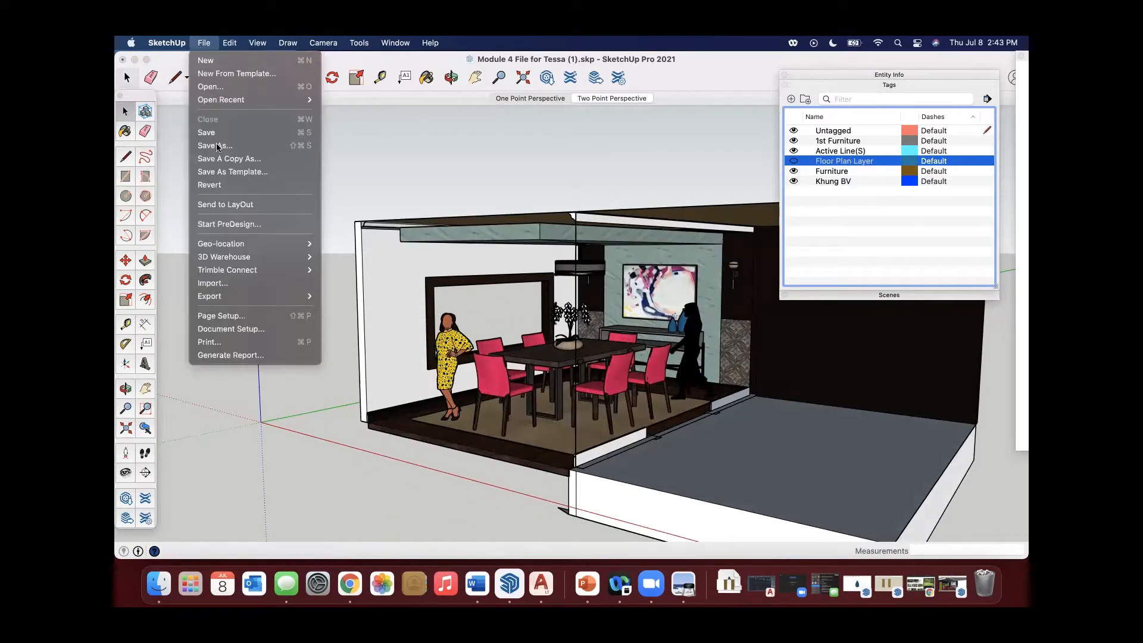
{"action": "left_click", "coordinate": [219, 283]}
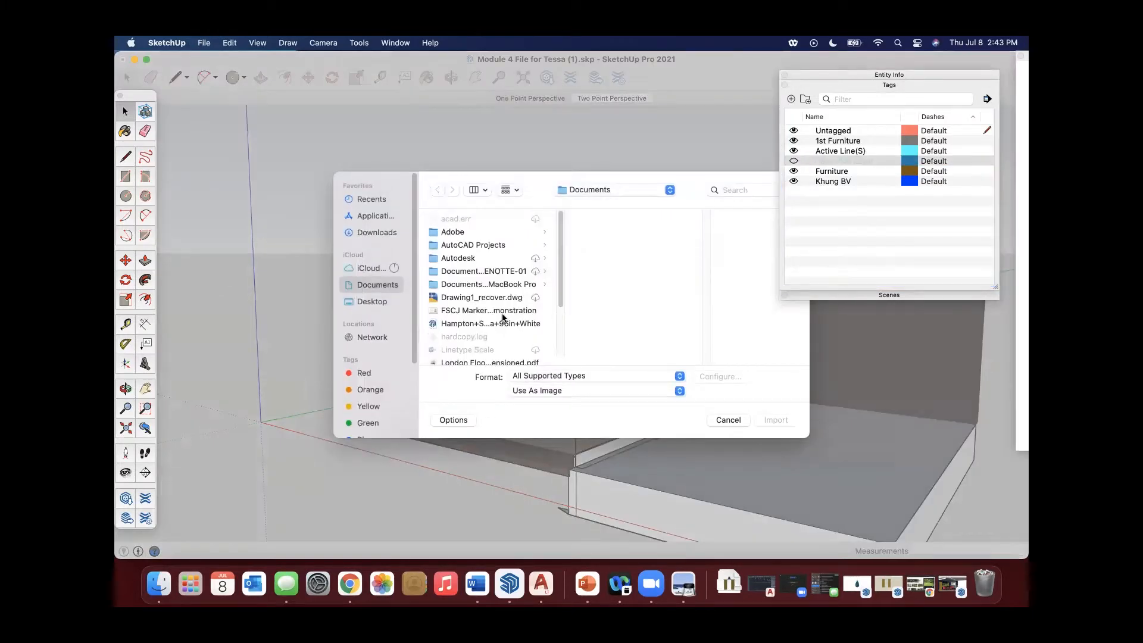
{"action": "scroll", "coordinate": [503, 317], "scroll_direction": "down", "scroll_amount": 5}
{"action": "left_click", "coordinate": [372, 301]}
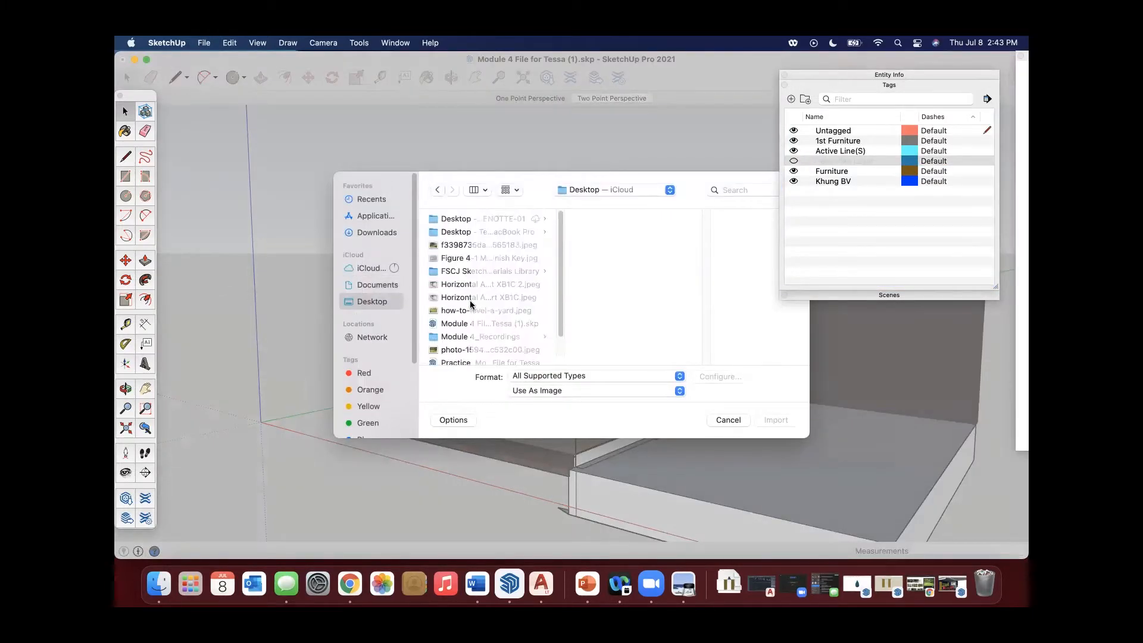
{"action": "left_click", "coordinate": [469, 310]}
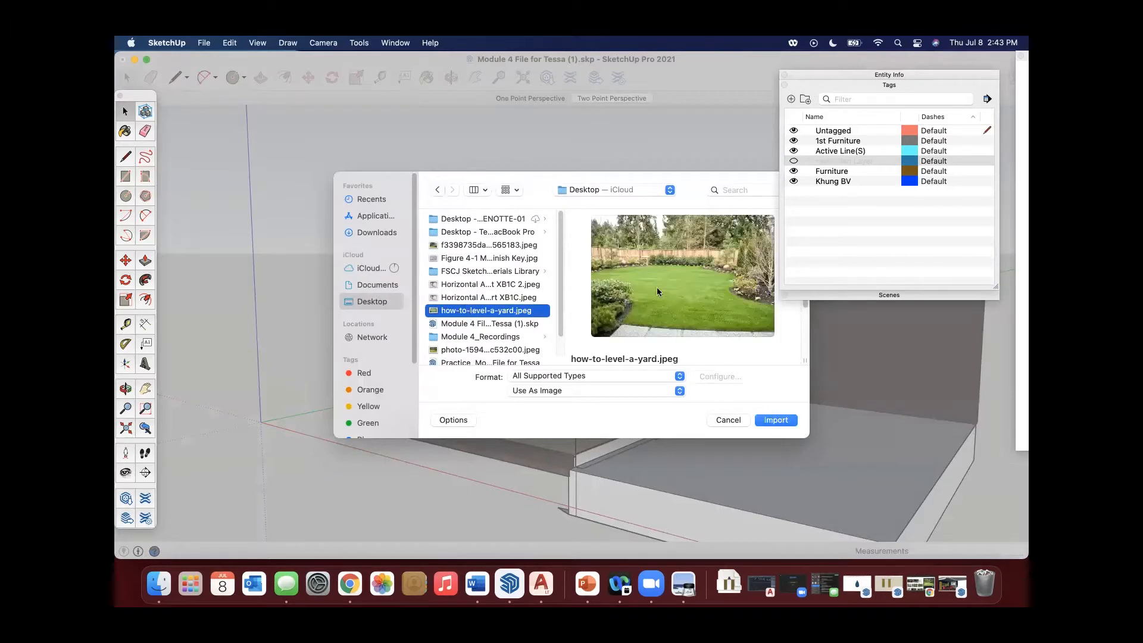
{"action": "left_click", "coordinate": [468, 350]}
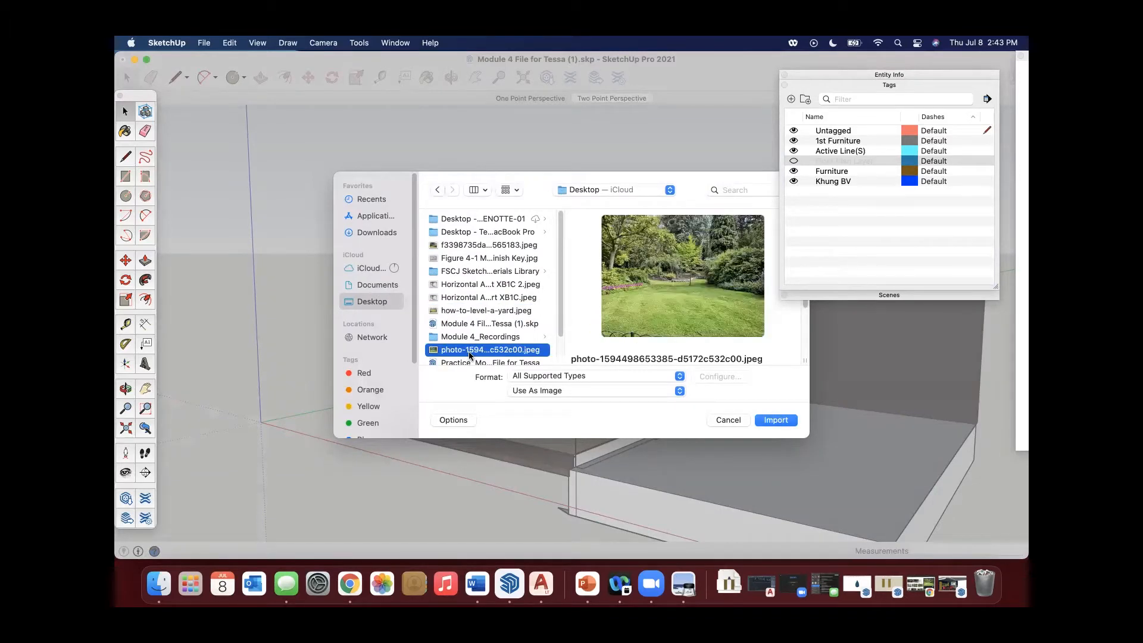
{"action": "left_click", "coordinate": [468, 248]}
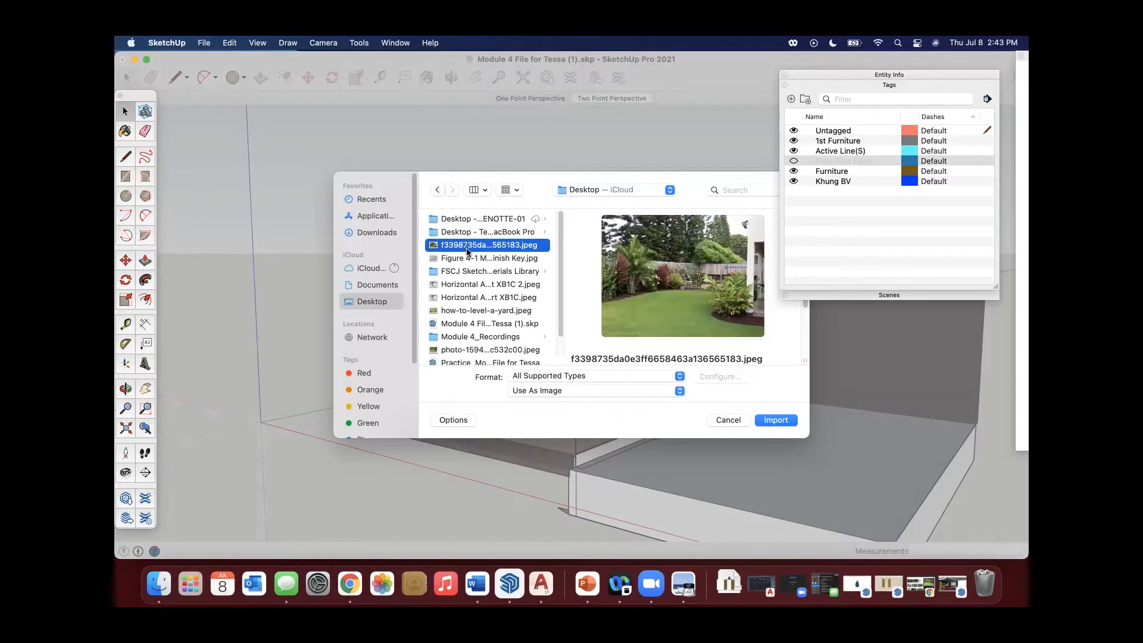
{"action": "left_click", "coordinate": [462, 352]}
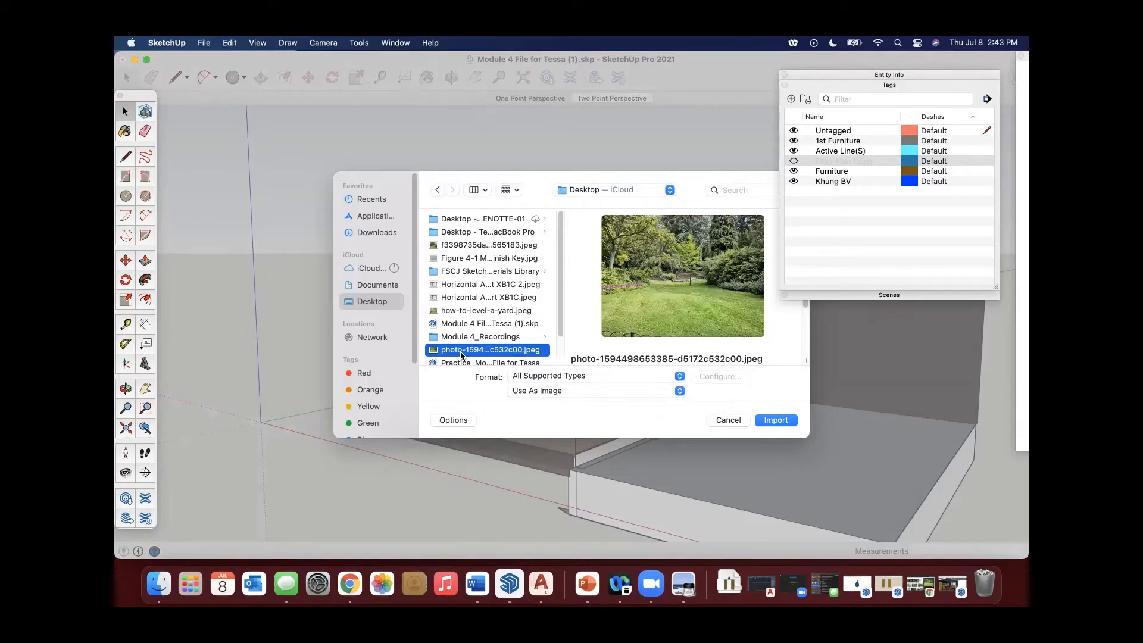
Step: Import how-to-level-a-yard.jpeg as an image and place it upright behind the window wall, about 15' 9" wide
{"action": "left_click", "coordinate": [464, 310]}
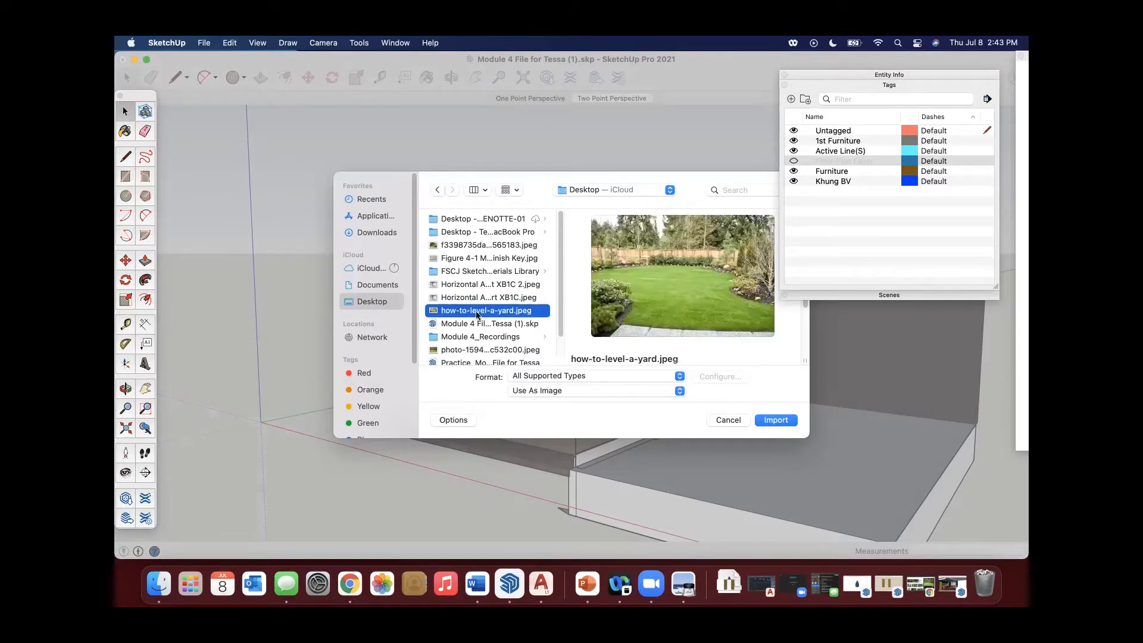
{"action": "left_click", "coordinate": [768, 420]}
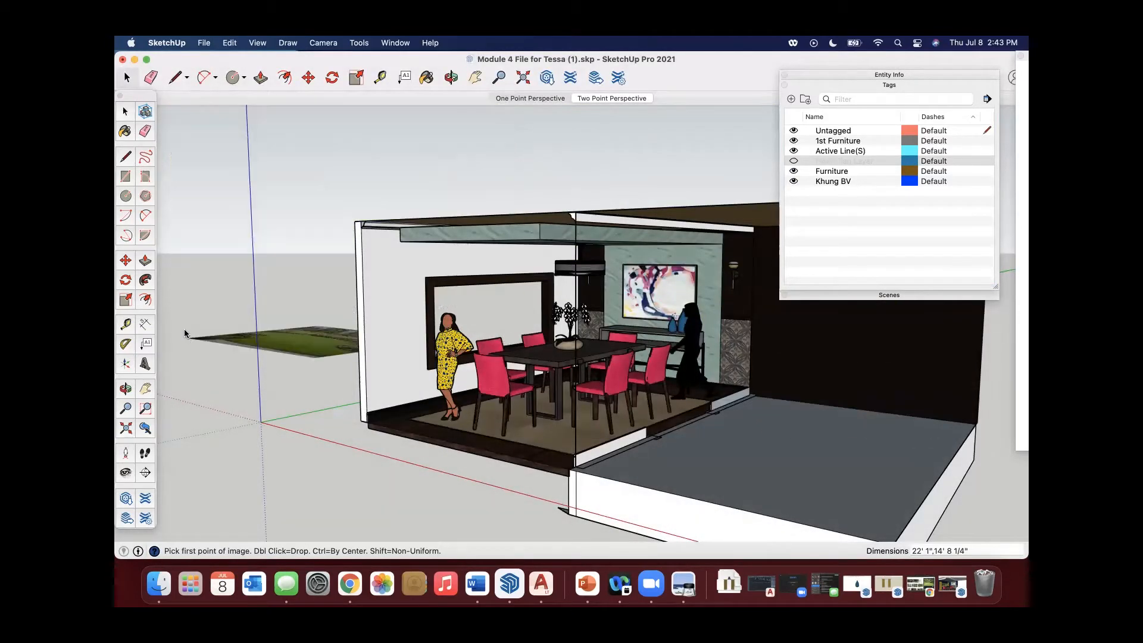
{"action": "left_click", "coordinate": [181, 327]}
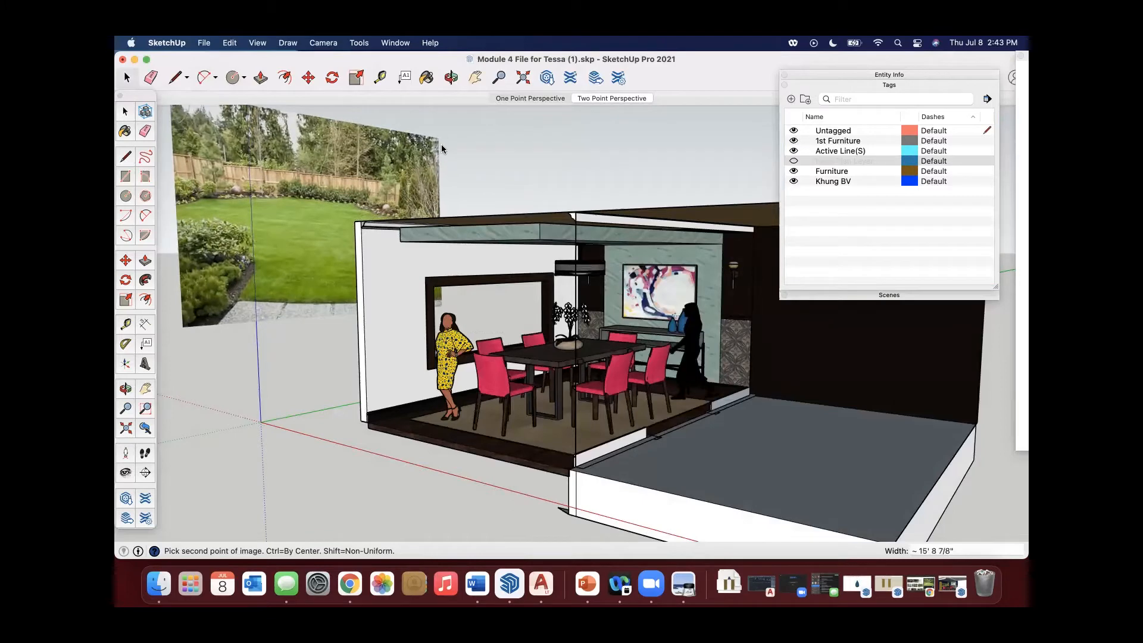
{"action": "left_click", "coordinate": [442, 144]}
Step: Move the backyard image by its lower corner against the base corner of the window wall's outer face
{"action": "middle_click_drag", "start_coordinate": [342, 330], "coordinate": [379, 410]}
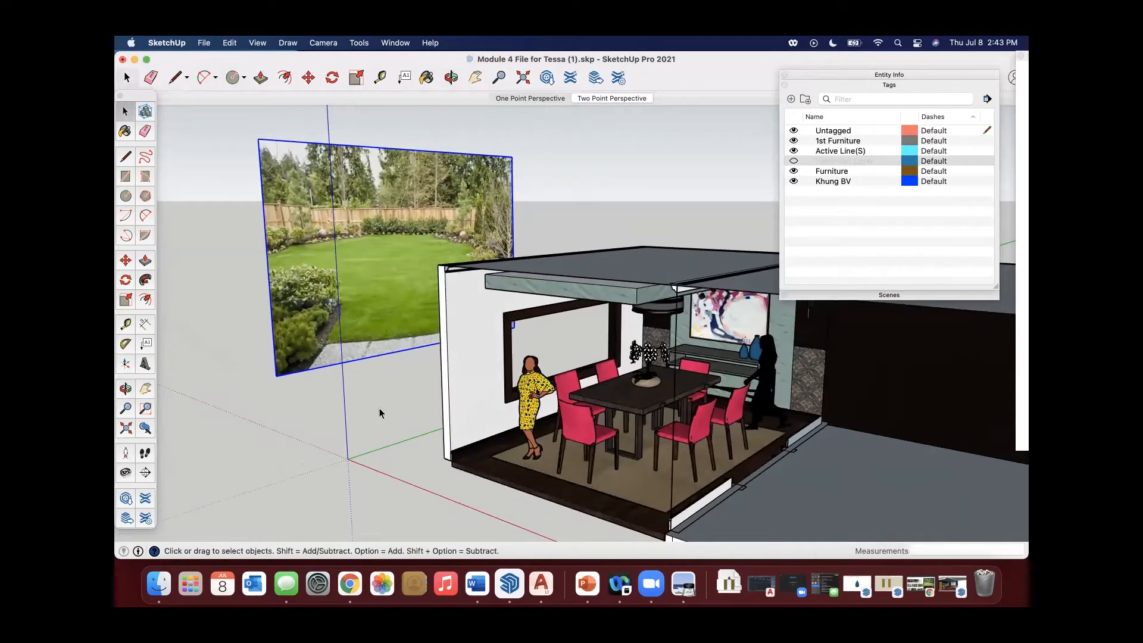
{"action": "left_click", "coordinate": [124, 265]}
{"action": "left_click", "coordinate": [280, 384]}
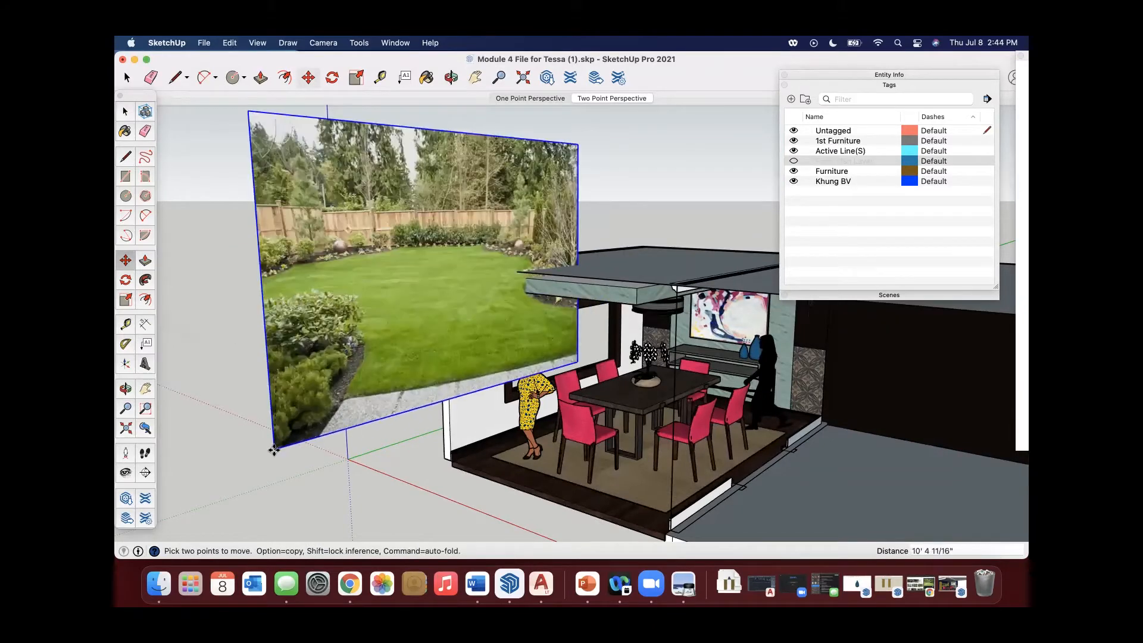
{"action": "left_click", "coordinate": [274, 365]}
{"action": "middle_click_drag", "start_coordinate": [358, 347], "coordinate": [530, 400], "text": "shift"}
{"action": "left_click", "coordinate": [473, 339]}
{"action": "middle_click_drag", "start_coordinate": [473, 340], "coordinate": [521, 379]}
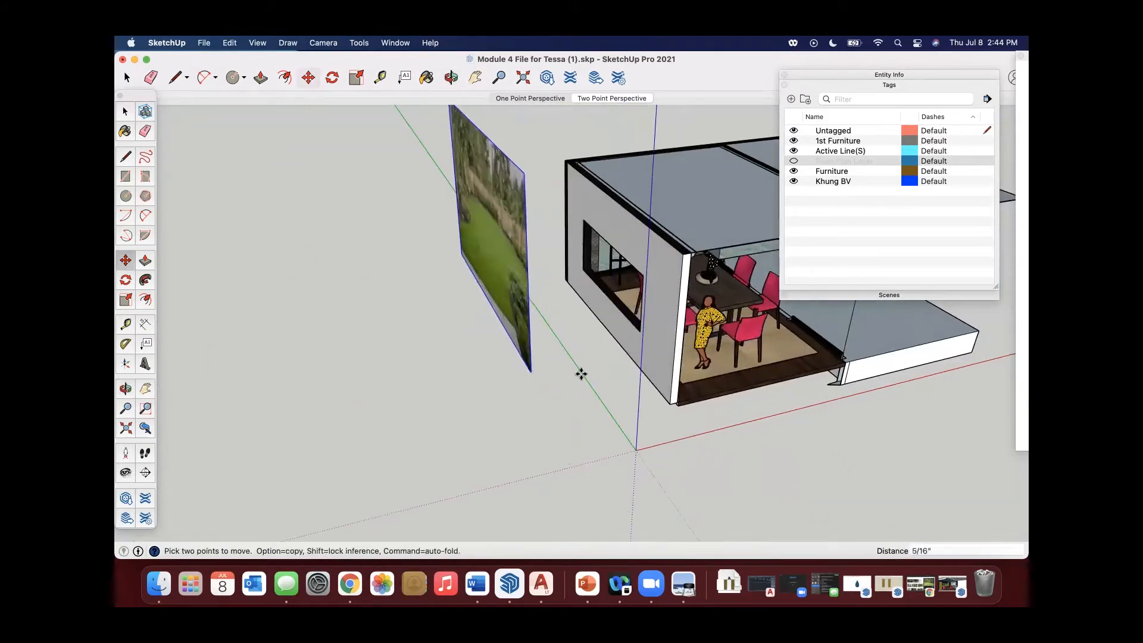
{"action": "left_click", "coordinate": [537, 372]}
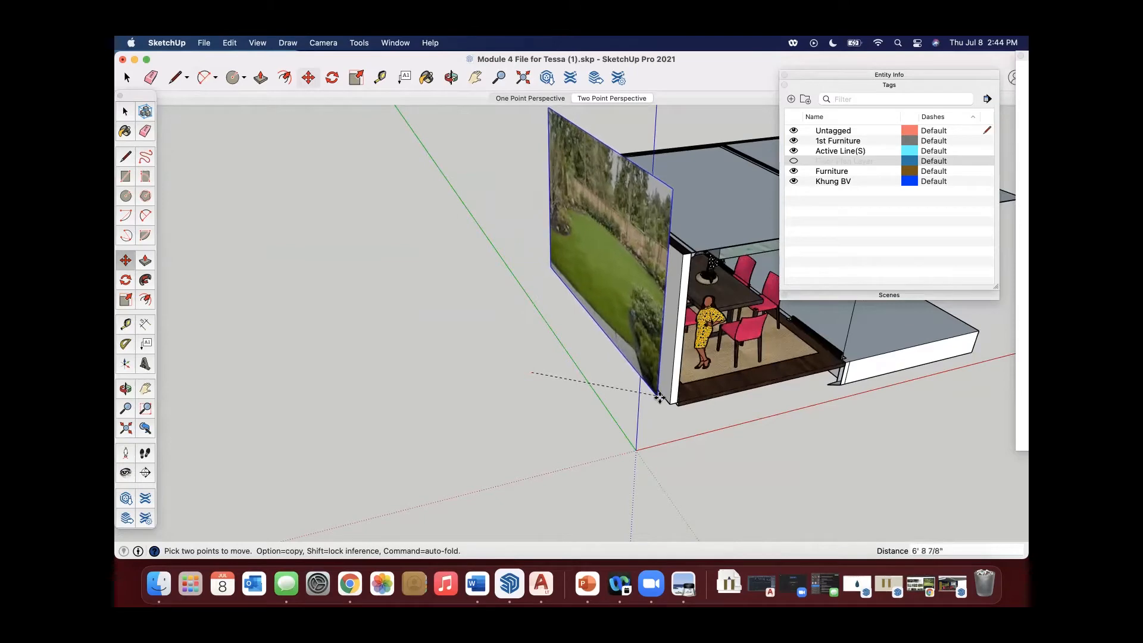
{"action": "middle_click_drag", "start_coordinate": [671, 375], "coordinate": [311, 321]}
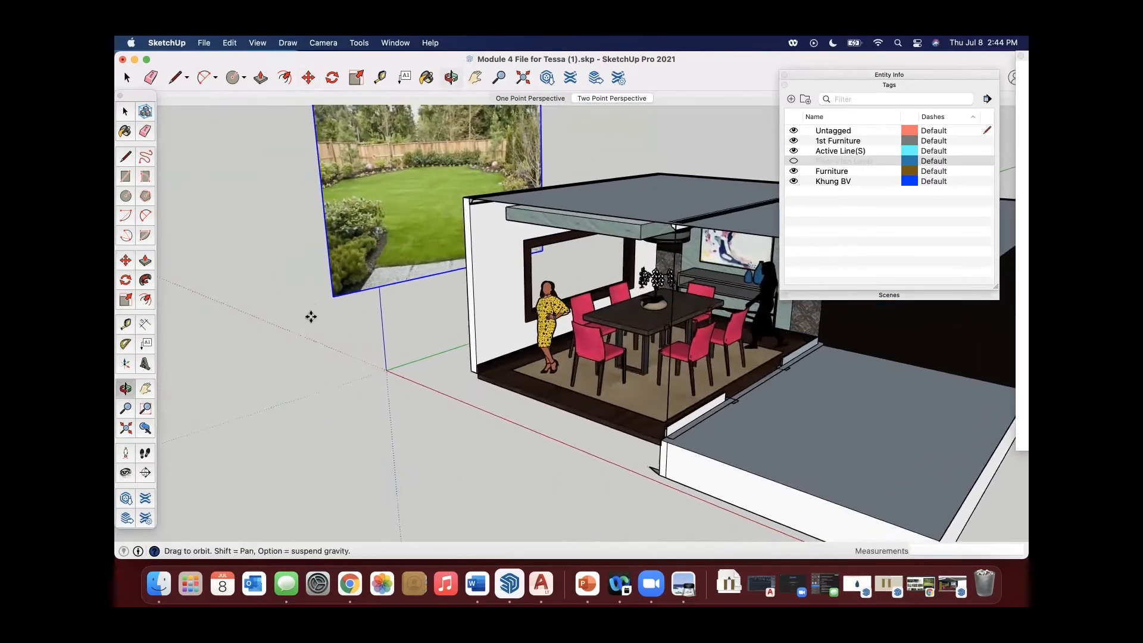
{"action": "scroll", "coordinate": [336, 301], "scroll_direction": "up", "scroll_amount": 2}
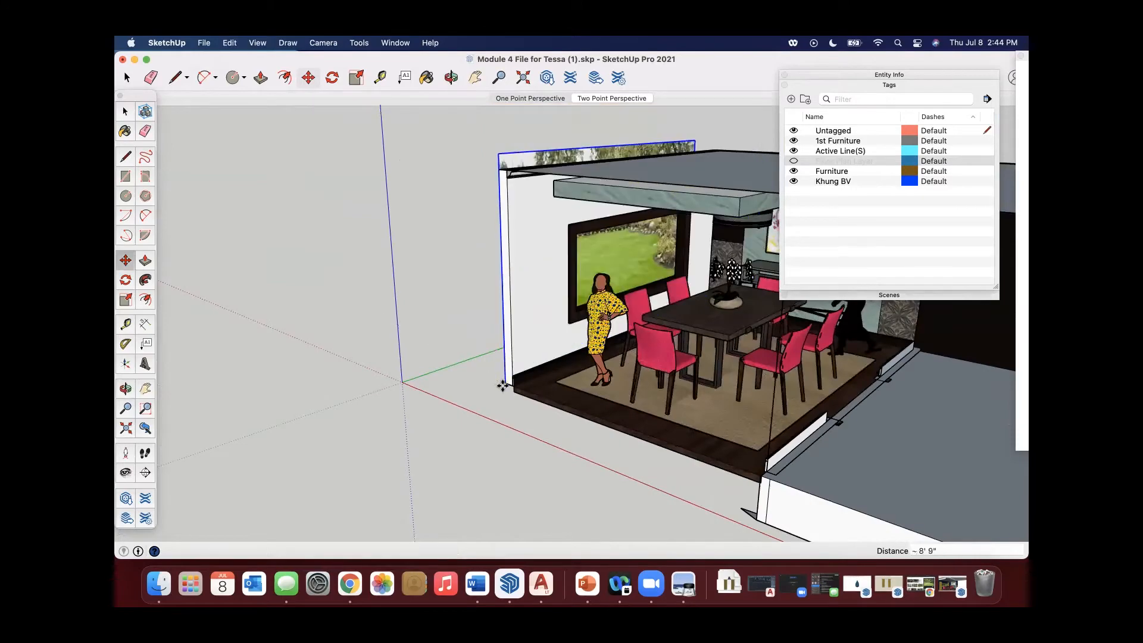
Step: Scale the backyard image's height by about 0.91 so its upper edge sits below the roof
{"action": "middle_click_drag", "start_coordinate": [582, 343], "coordinate": [469, 291]}
{"action": "middle_click_drag", "start_coordinate": [359, 309], "coordinate": [532, 302], "text": "shift"}
{"action": "left_click", "coordinate": [127, 300]}
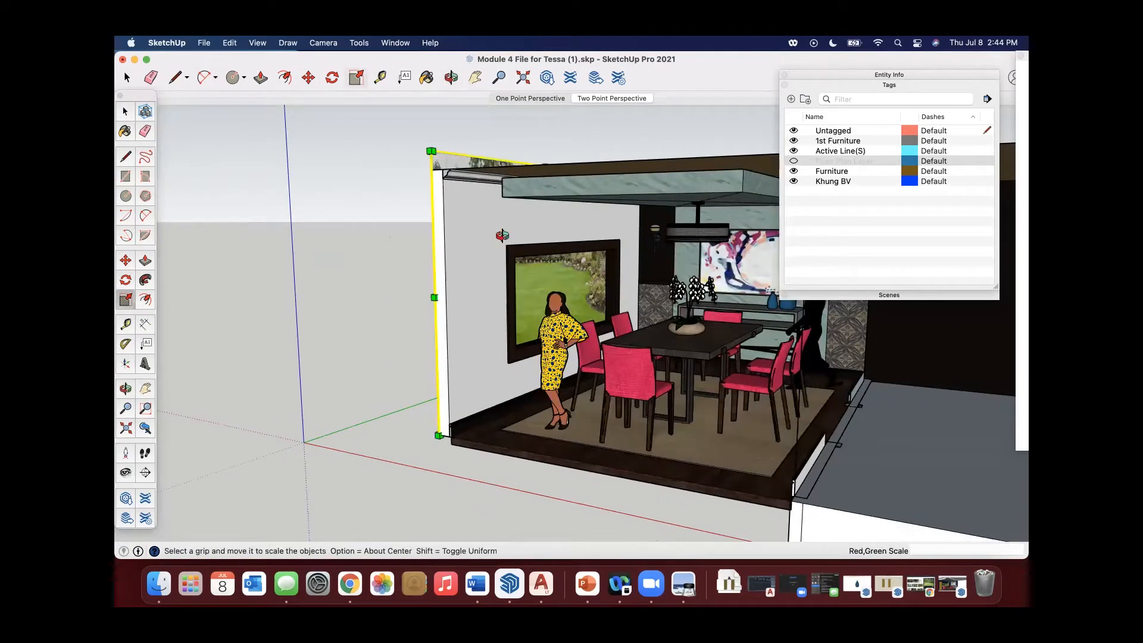
{"action": "middle_click_drag", "start_coordinate": [381, 298], "coordinate": [500, 256]}
{"action": "left_click_drag", "start_coordinate": [512, 172], "coordinate": [511, 188]}
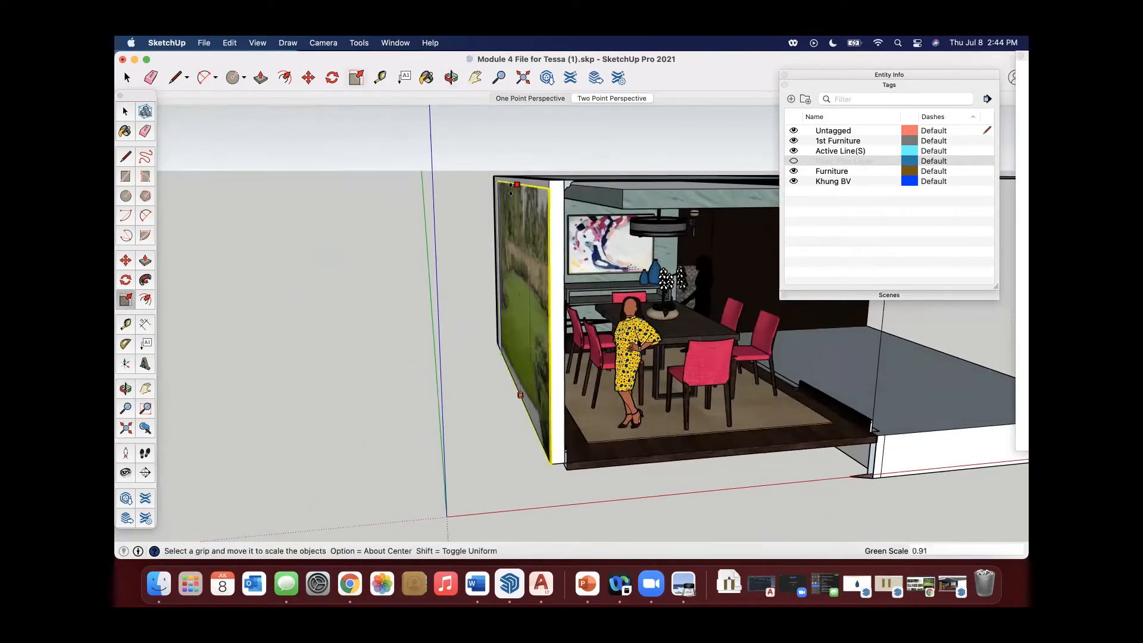
Step: Scale the backyard image's width by about 0.90, pulling its edge in from the open end of the window wall
{"action": "middle_click_drag", "start_coordinate": [594, 244], "coordinate": [319, 245]}
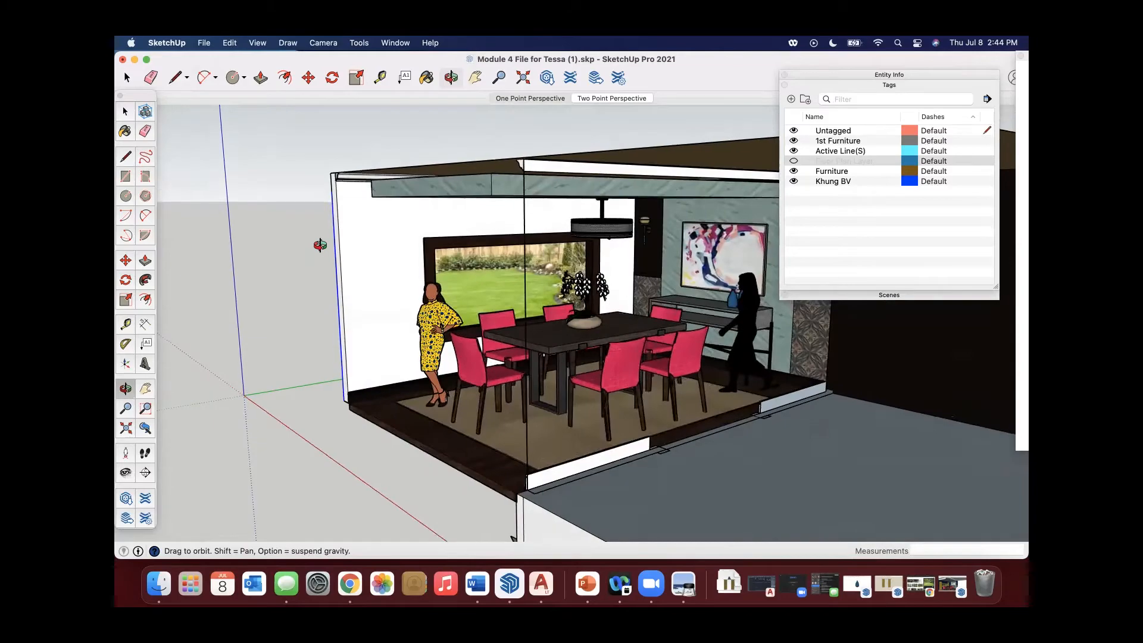
{"action": "middle_click_drag", "start_coordinate": [403, 275], "coordinate": [655, 273]}
{"action": "middle_click_drag", "start_coordinate": [470, 352], "coordinate": [558, 356]}
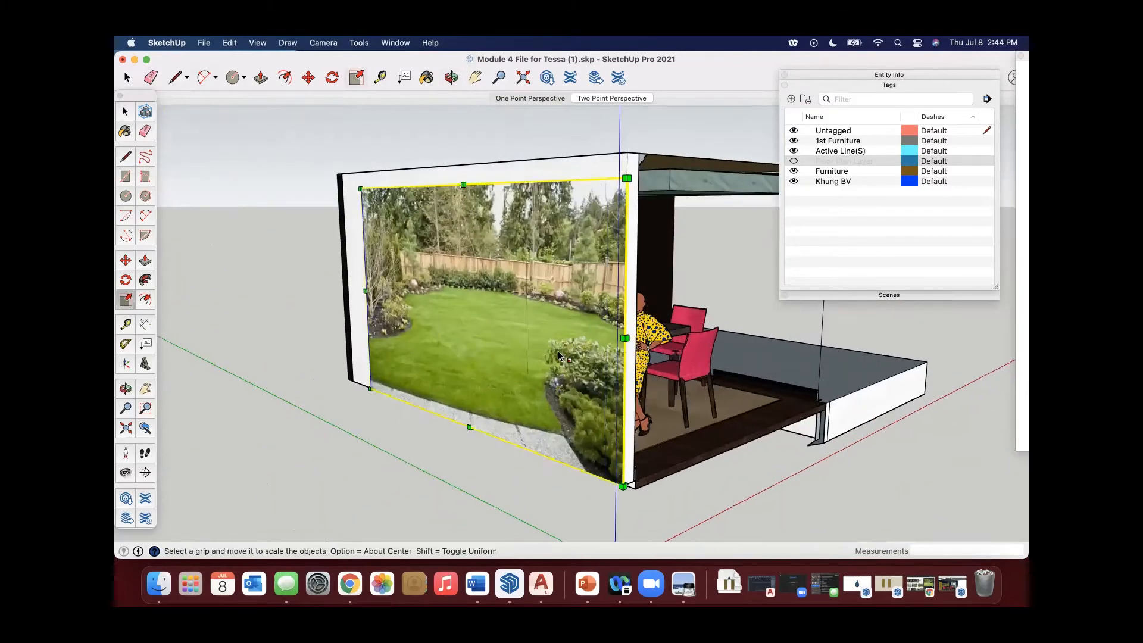
{"action": "left_click_drag", "start_coordinate": [624, 337], "coordinate": [586, 331]}
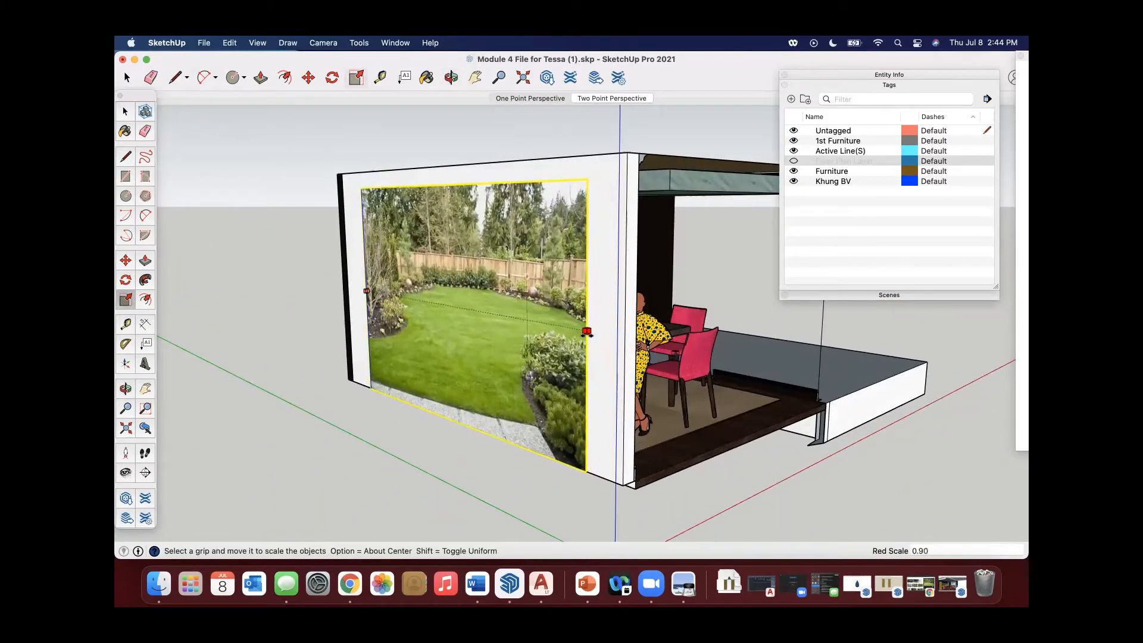
{"action": "middle_click_drag", "start_coordinate": [587, 332], "coordinate": [332, 322]}
{"action": "key", "text": "space"}
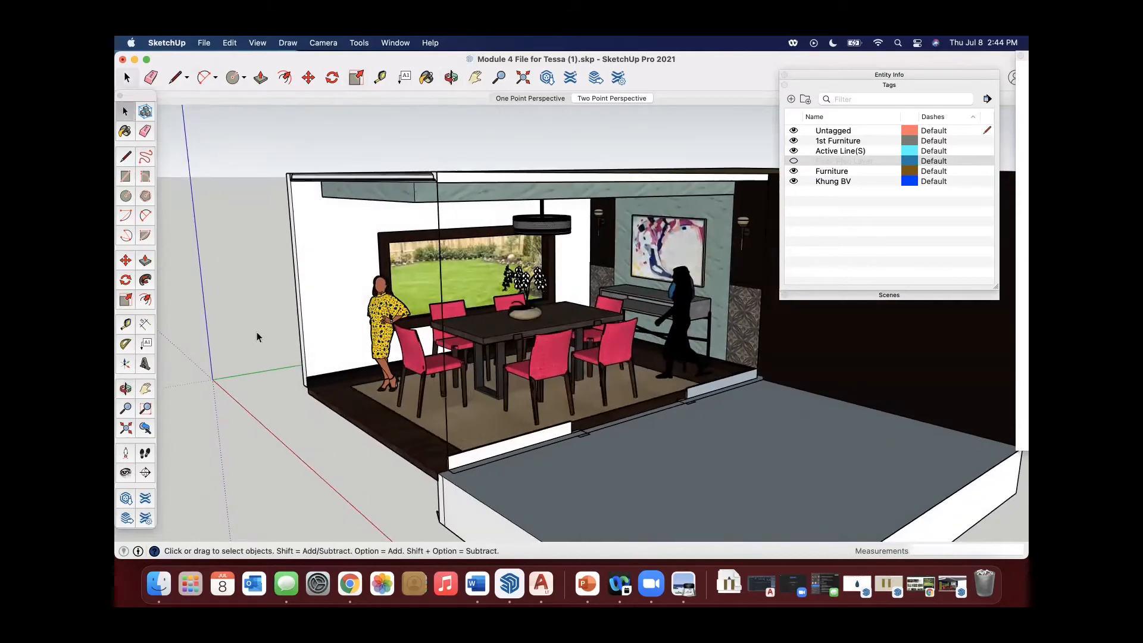
Step: Inspect the backyard view through the dining room window, recalling the Two Point Perspective scene
{"action": "scroll", "coordinate": [469, 287], "scroll_direction": "up", "scroll_amount": 6}
{"action": "scroll", "coordinate": [469, 287], "scroll_direction": "down", "scroll_amount": 5}
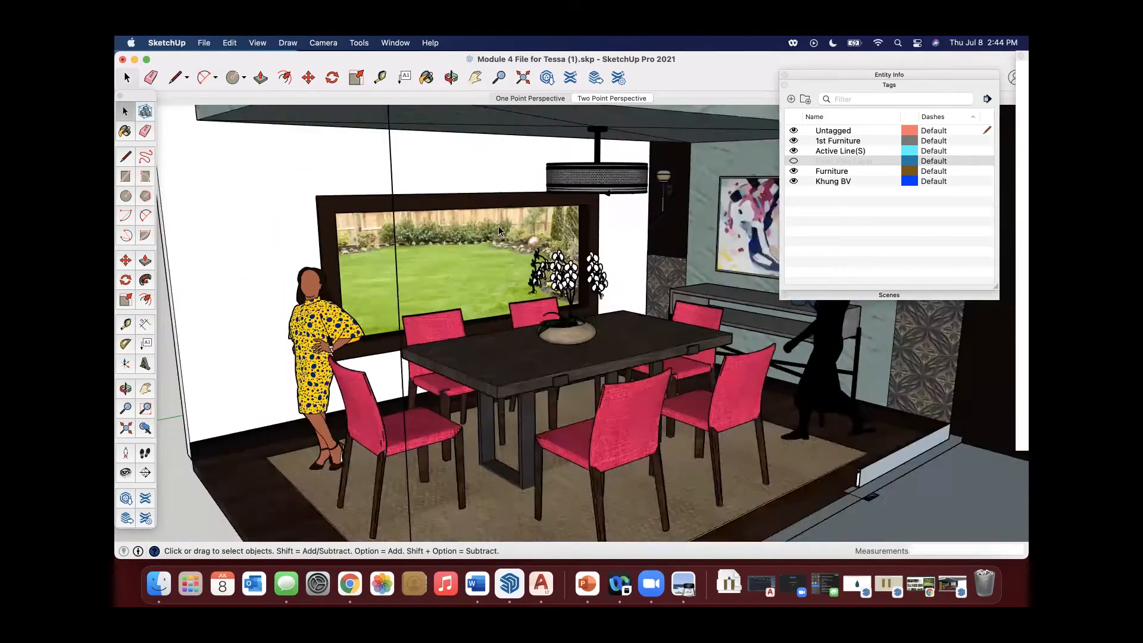
{"action": "left_click", "coordinate": [583, 100]}
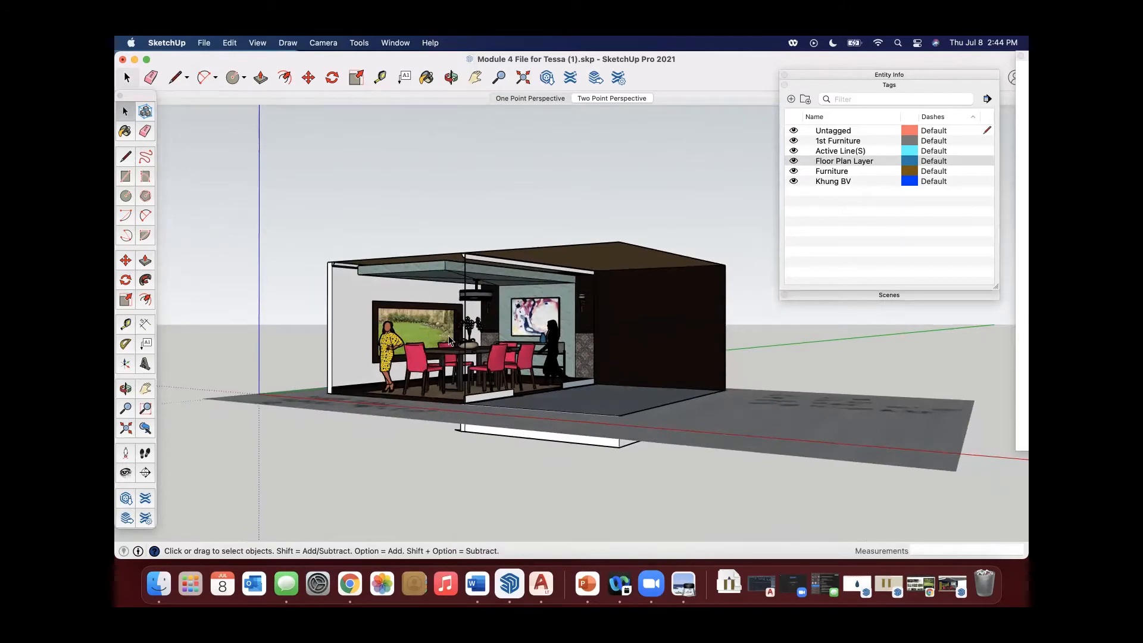
{"action": "scroll", "coordinate": [438, 329], "scroll_direction": "up", "scroll_amount": 10}
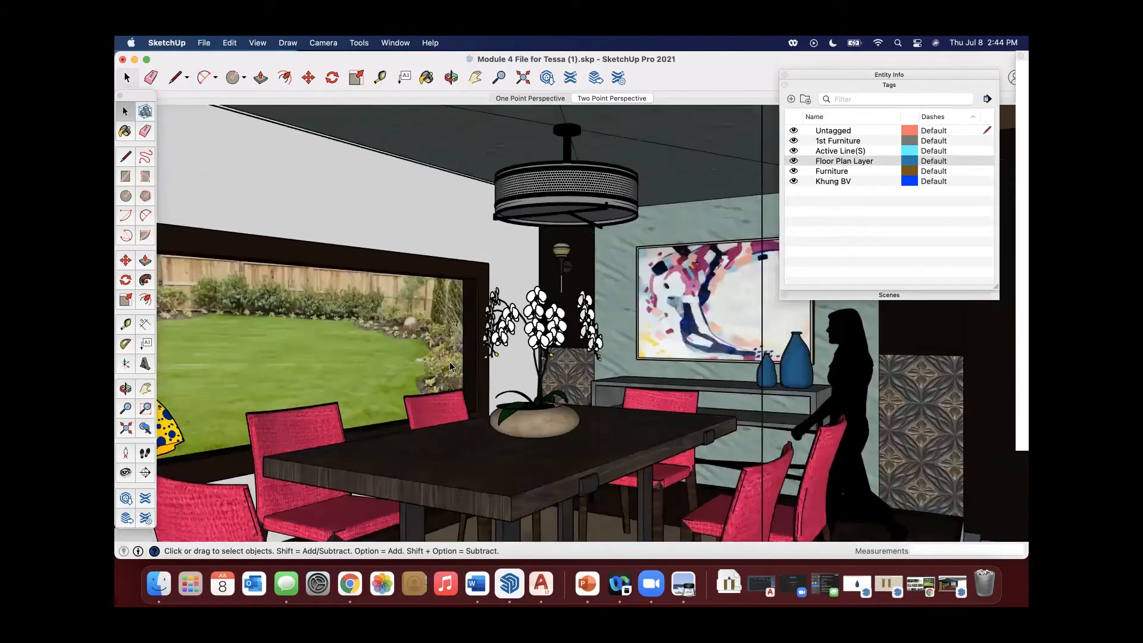
Step: Lower the backyard image behind the dining room window by about 1'
{"action": "scroll", "coordinate": [458, 338], "scroll_direction": "down", "scroll_amount": 6}
{"action": "scroll", "coordinate": [440, 304], "scroll_direction": "up", "scroll_amount": 3}
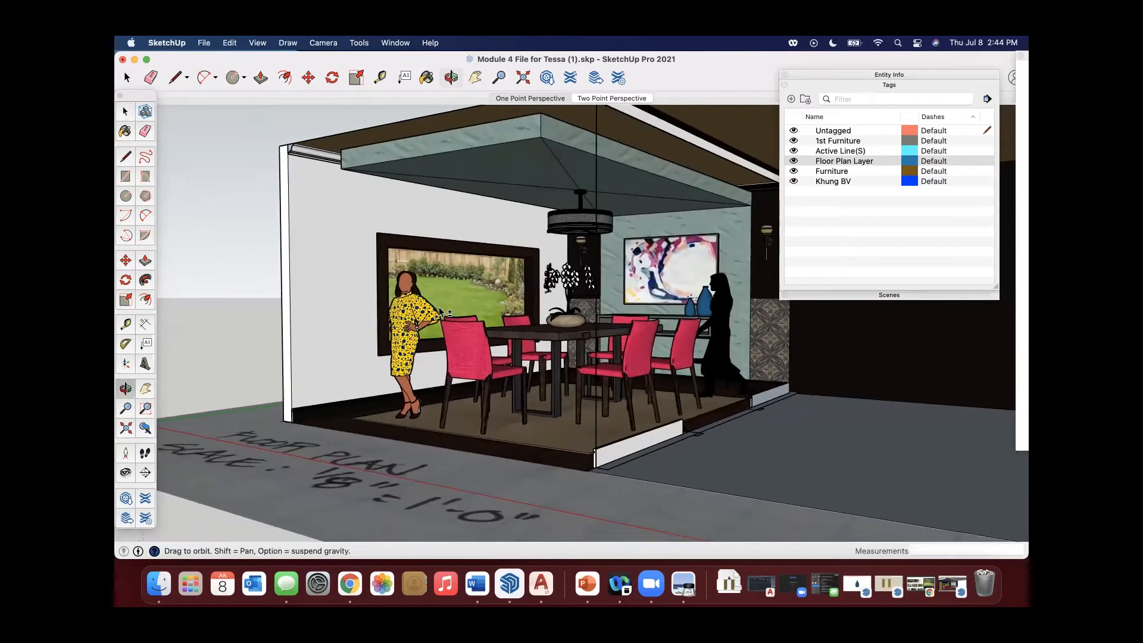
{"action": "left_click", "coordinate": [125, 264]}
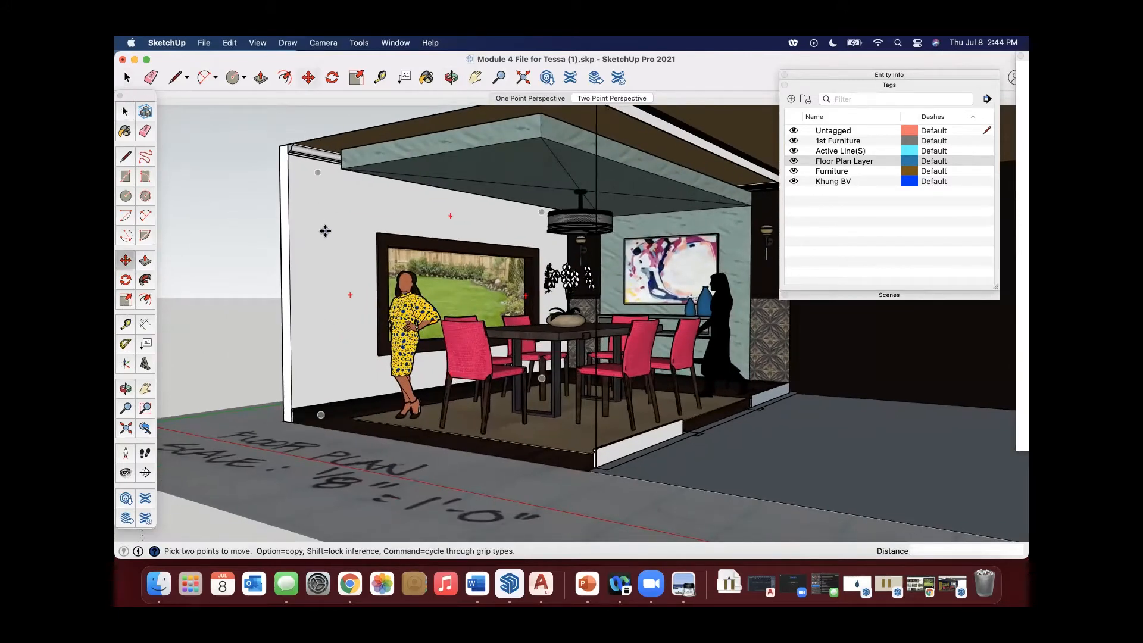
{"action": "left_click", "coordinate": [323, 232]}
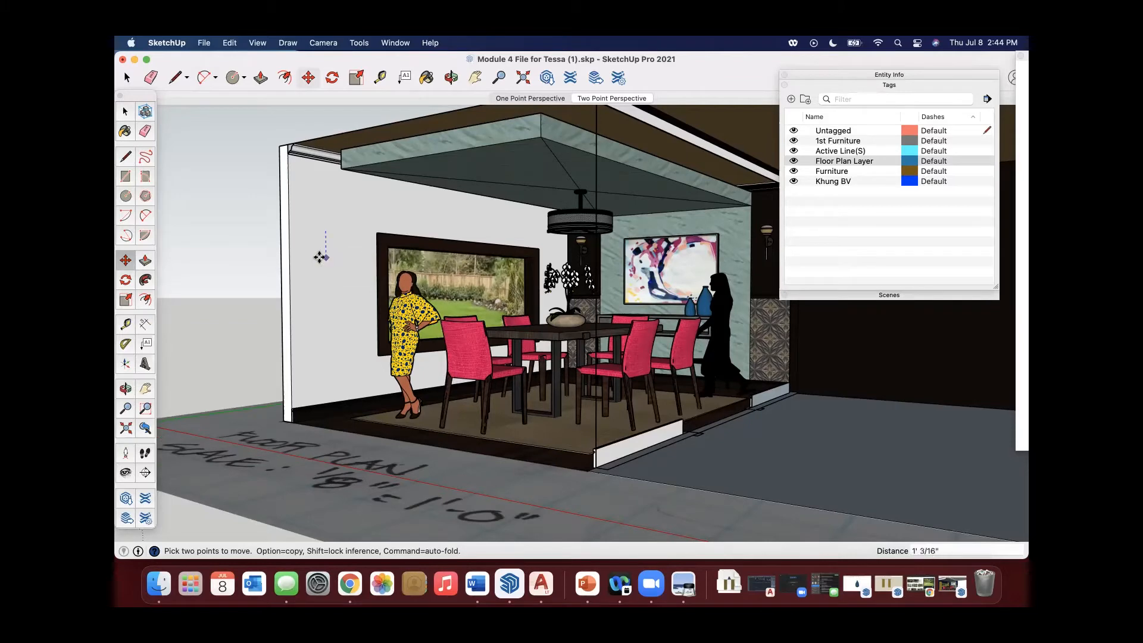
{"action": "left_click", "coordinate": [320, 257]}
{"action": "key", "text": "space"}
Step: Examine how the backyard image lines up behind the window, comparing the One Point and Two Point Perspective scenes and the outside view
{"action": "middle_click_drag", "start_coordinate": [532, 298], "coordinate": [621, 253]}
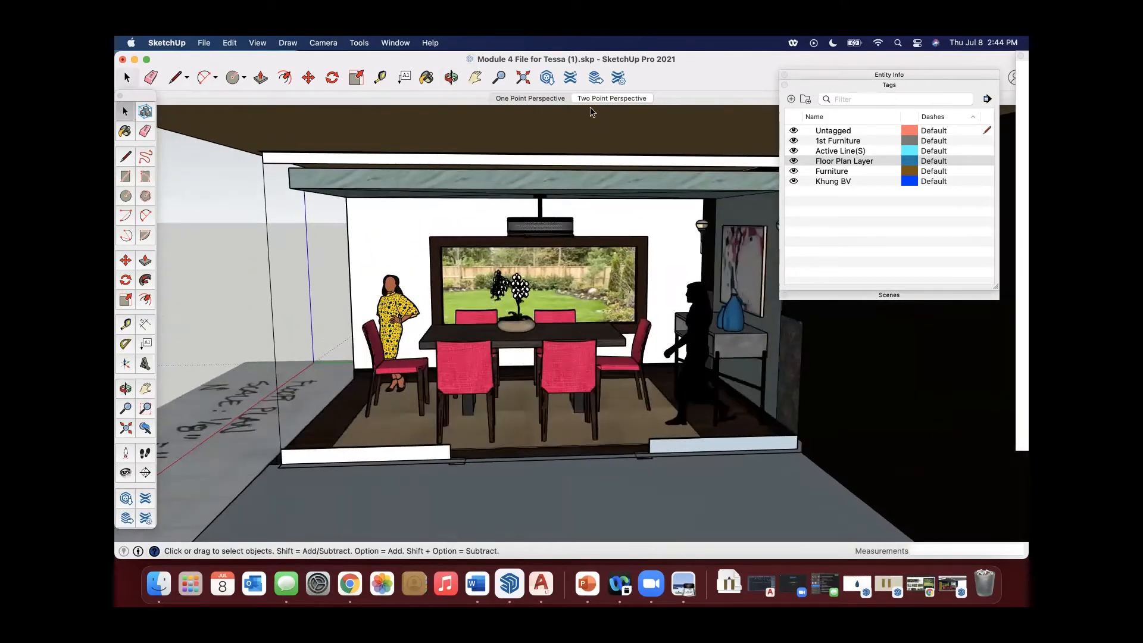
{"action": "left_click", "coordinate": [532, 99]}
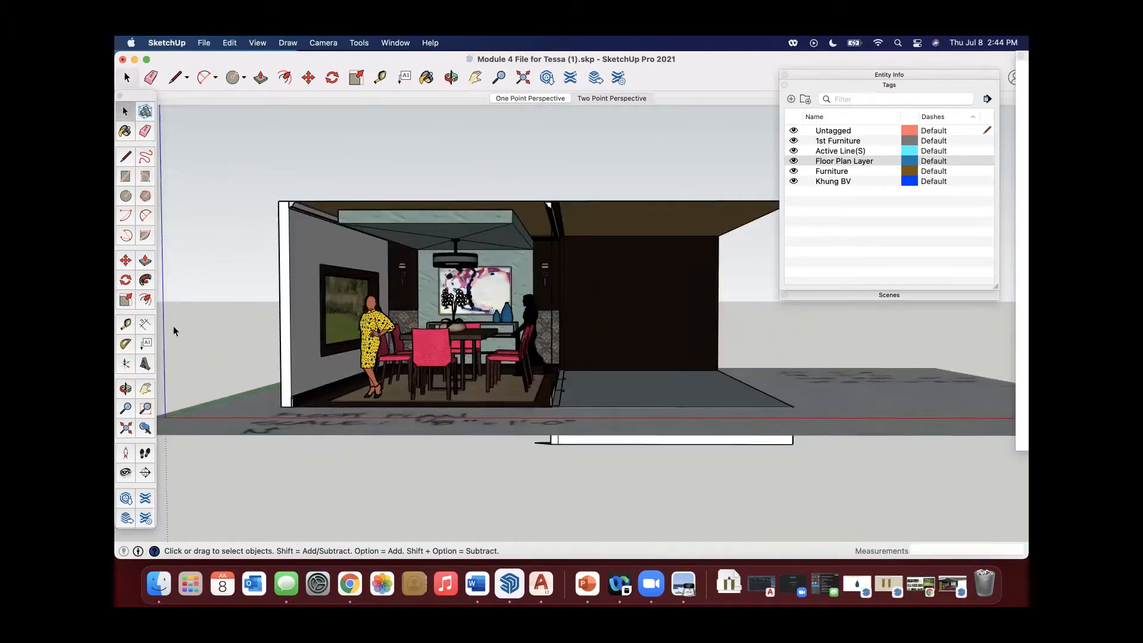
{"action": "left_click", "coordinate": [611, 99]}
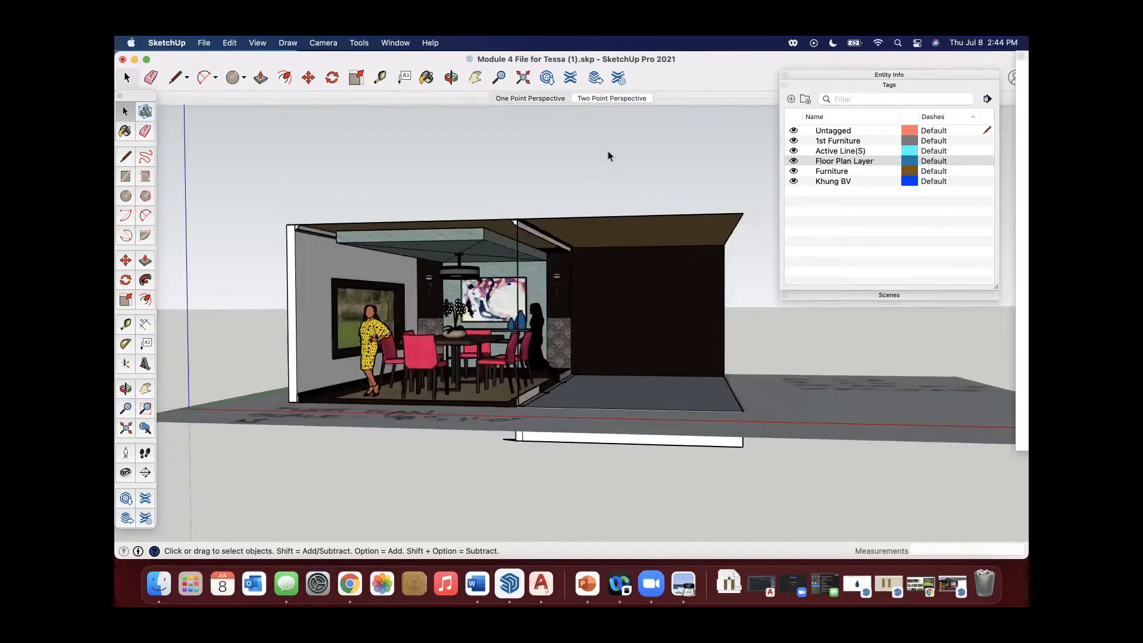
{"action": "middle_click_drag", "start_coordinate": [316, 358], "coordinate": [638, 356]}
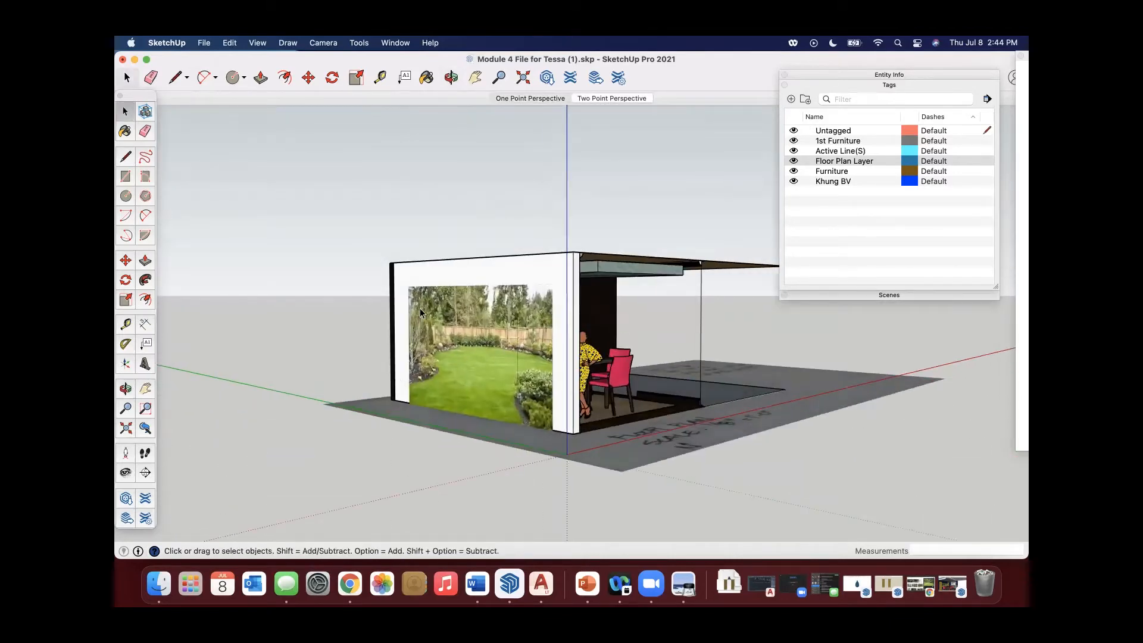
{"action": "middle_click_drag", "start_coordinate": [631, 364], "coordinate": [209, 376]}
{"action": "scroll", "coordinate": [443, 373], "scroll_direction": "up", "scroll_amount": 10}
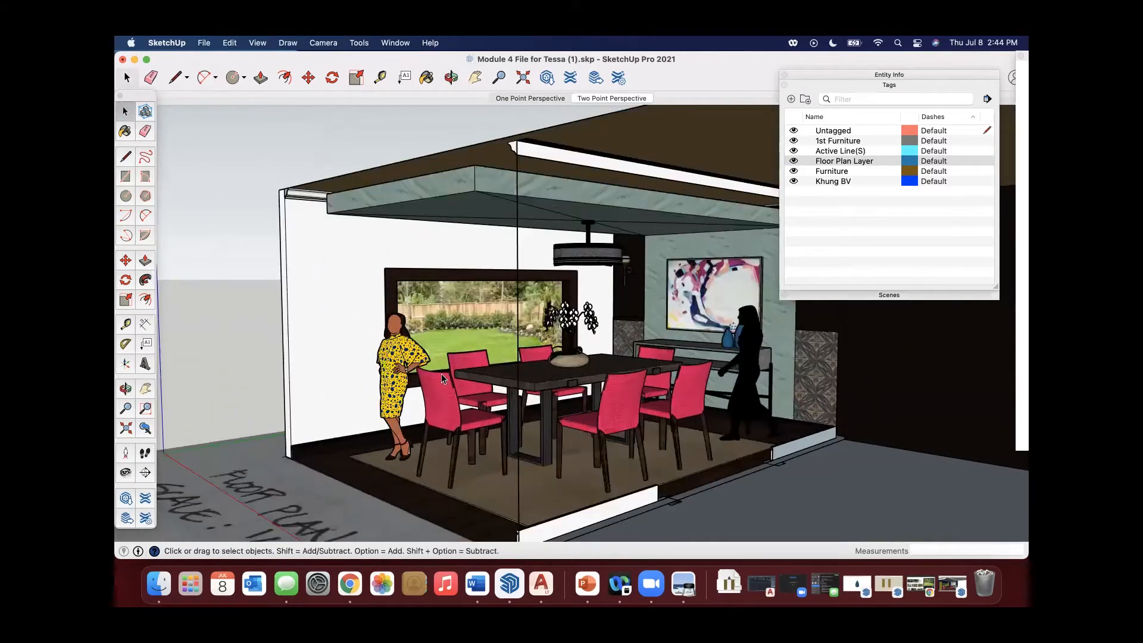
{"action": "scroll", "coordinate": [449, 370], "scroll_direction": "up", "scroll_amount": 3}
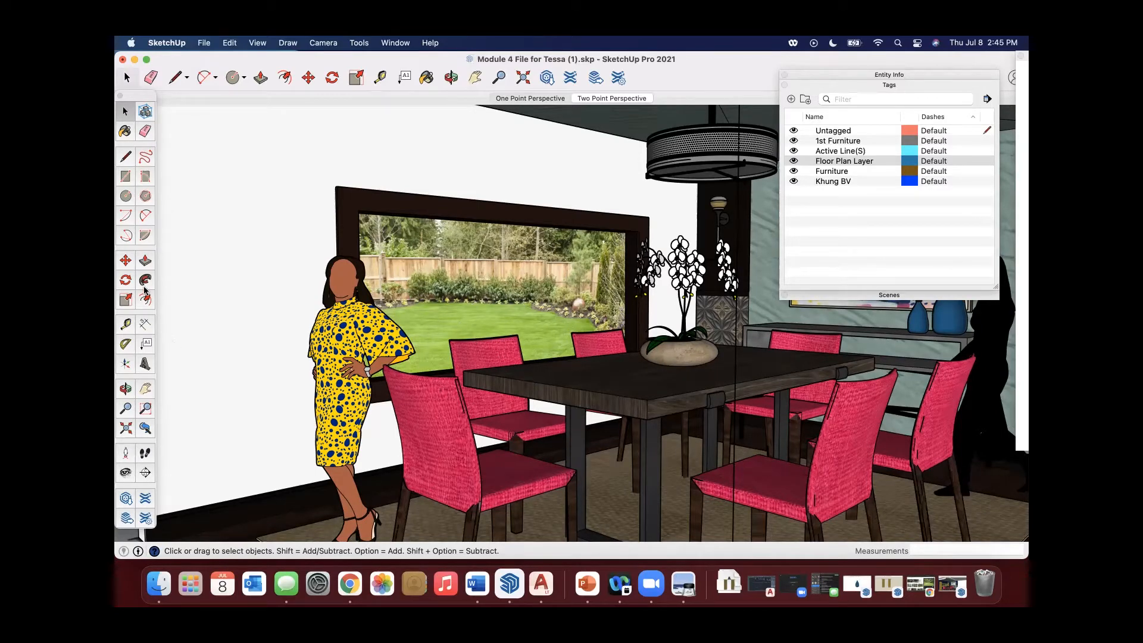
Step: Shift the backyard image by about 5 1/8" behind the window and scale it down slightly from its upper corner
{"action": "left_click", "coordinate": [127, 262]}
{"action": "left_click_drag", "start_coordinate": [446, 273], "coordinate": [457, 276]}
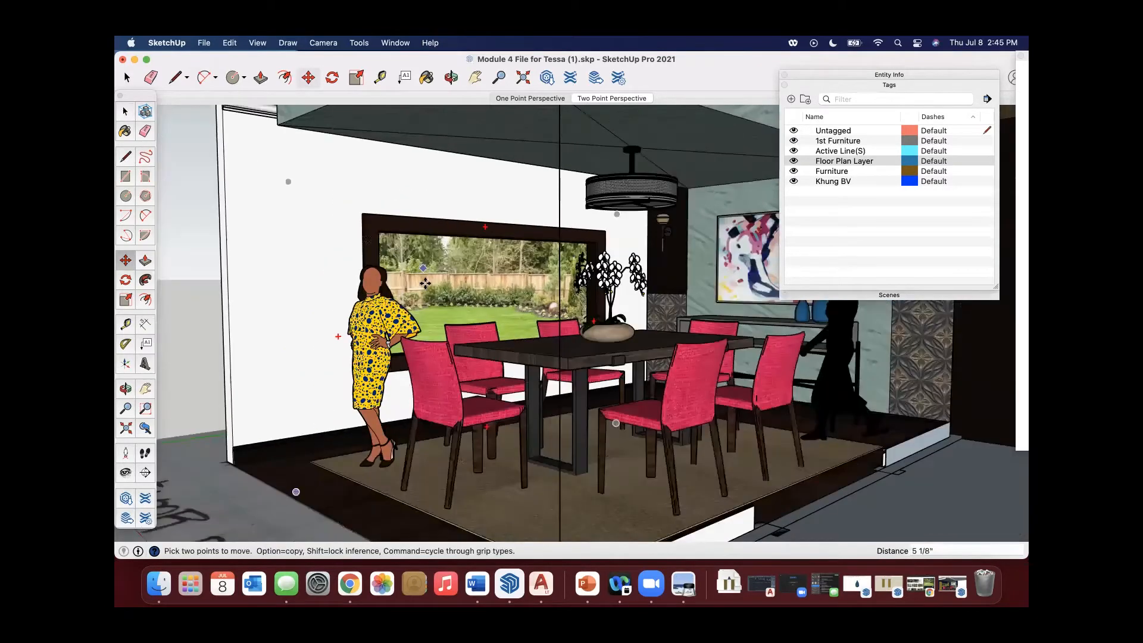
{"action": "left_click", "coordinate": [126, 301]}
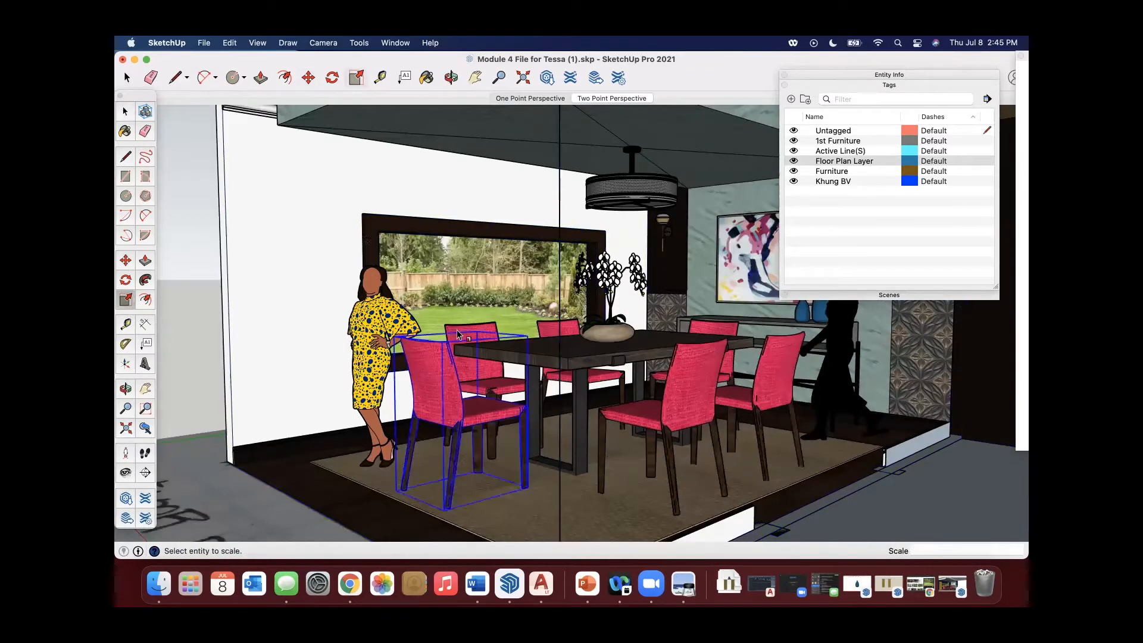
{"action": "scroll", "coordinate": [433, 324], "scroll_direction": "down", "scroll_amount": 3}
{"action": "key", "text": "space"}
{"action": "middle_click_drag", "start_coordinate": [437, 324], "coordinate": [396, 334]}
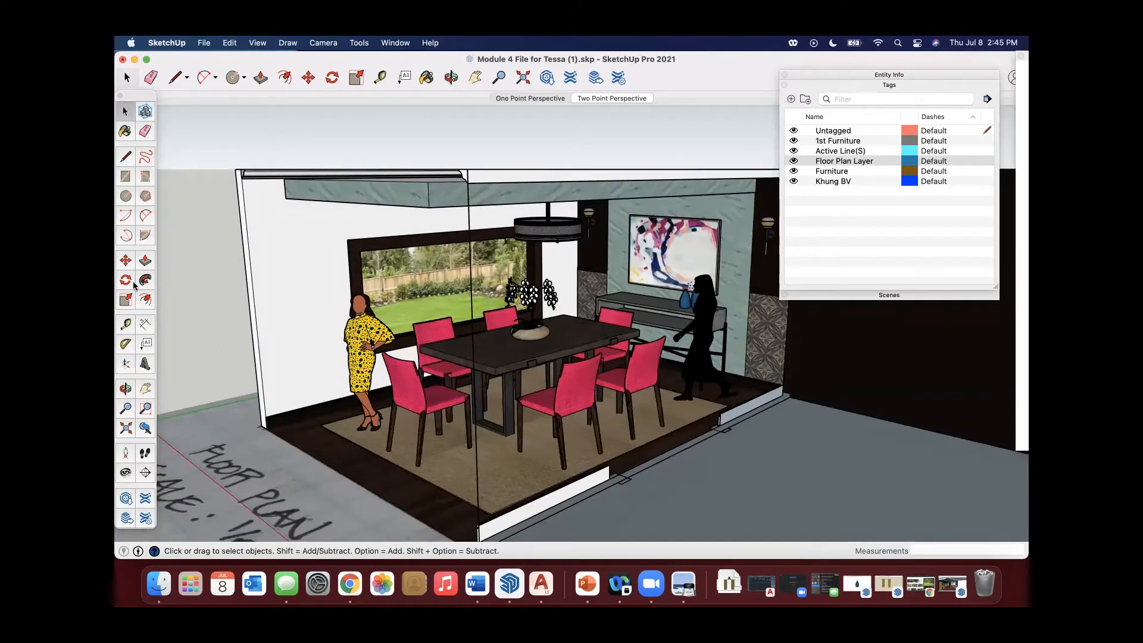
{"action": "key", "text": "s"}
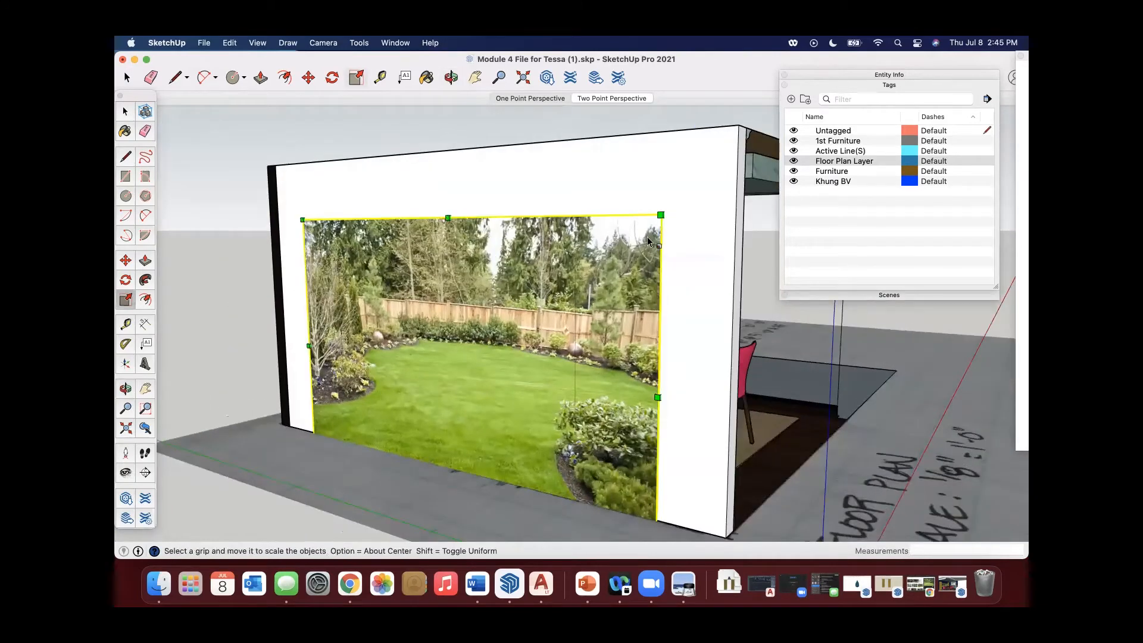
{"action": "left_click_drag", "start_coordinate": [661, 214], "coordinate": [636, 233]}
Step: Examine the resized backyard view through the window from several angles and distances inside the dining room
{"action": "middle_click_drag", "start_coordinate": [673, 270], "coordinate": [453, 309]}
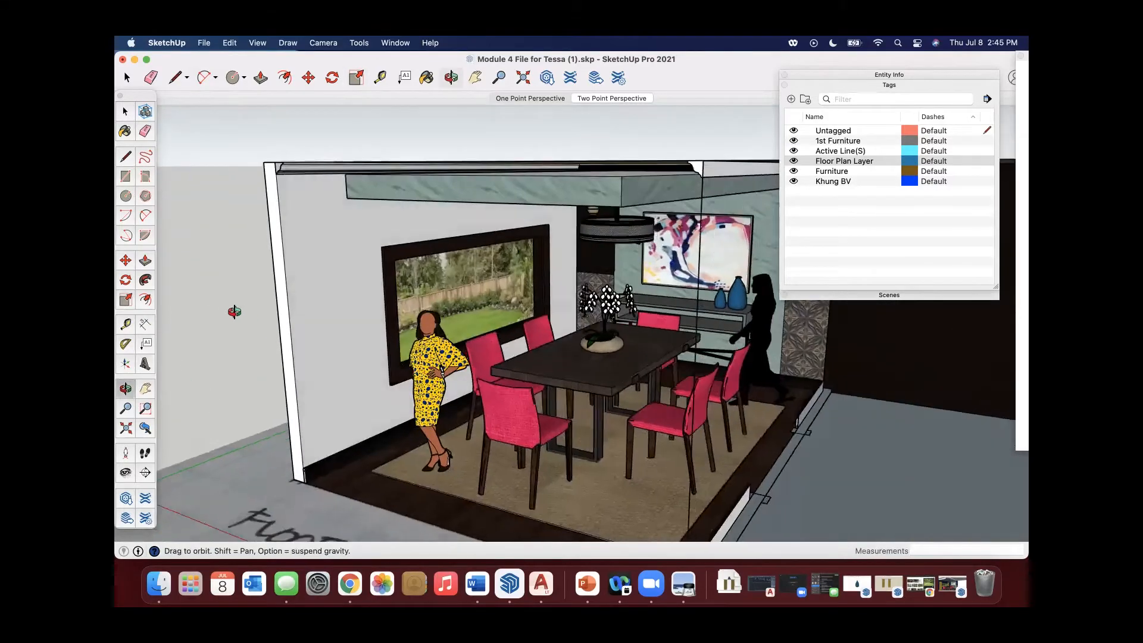
{"action": "key", "text": "space"}
{"action": "scroll", "coordinate": [504, 316], "scroll_direction": "up", "scroll_amount": 5}
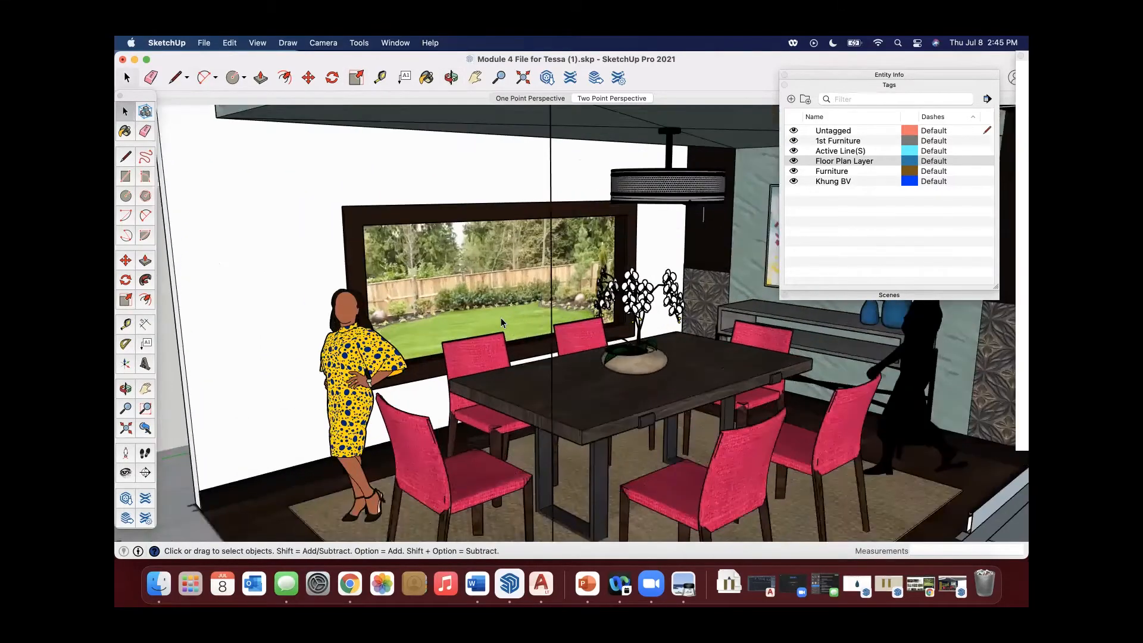
{"action": "scroll", "coordinate": [426, 320], "scroll_direction": "down", "scroll_amount": 3}
{"action": "mouse_move", "coordinate": [427, 319]}
{"action": "middle_mouse_down"}
{"action": "mouse_move", "coordinate": [466, 322]}
{"action": "mouse_move", "coordinate": [467, 361]}
{"action": "mouse_move", "coordinate": [574, 312]}
{"action": "middle_mouse_up"}
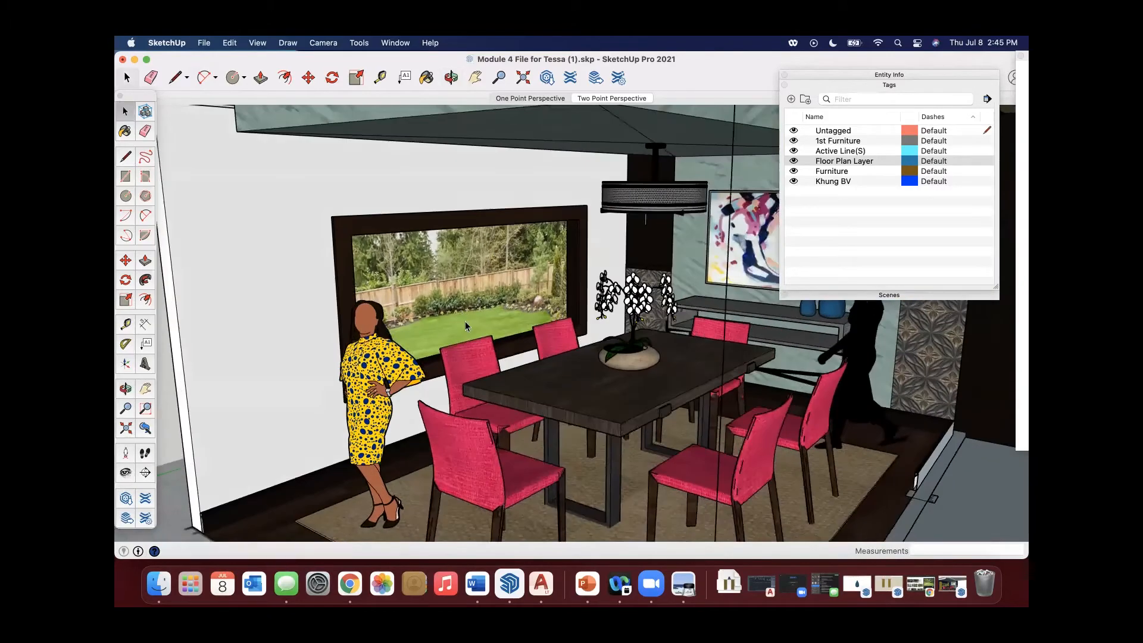
{"action": "scroll", "coordinate": [470, 324], "scroll_direction": "down", "scroll_amount": 5}
{"action": "scroll", "coordinate": [467, 361], "scroll_direction": "down", "scroll_amount": 3}
{"action": "scroll", "coordinate": [579, 305], "scroll_direction": "up", "scroll_amount": 3}
Step: Hide the backyard image behind the window
{"action": "right_click", "coordinate": [580, 303]}
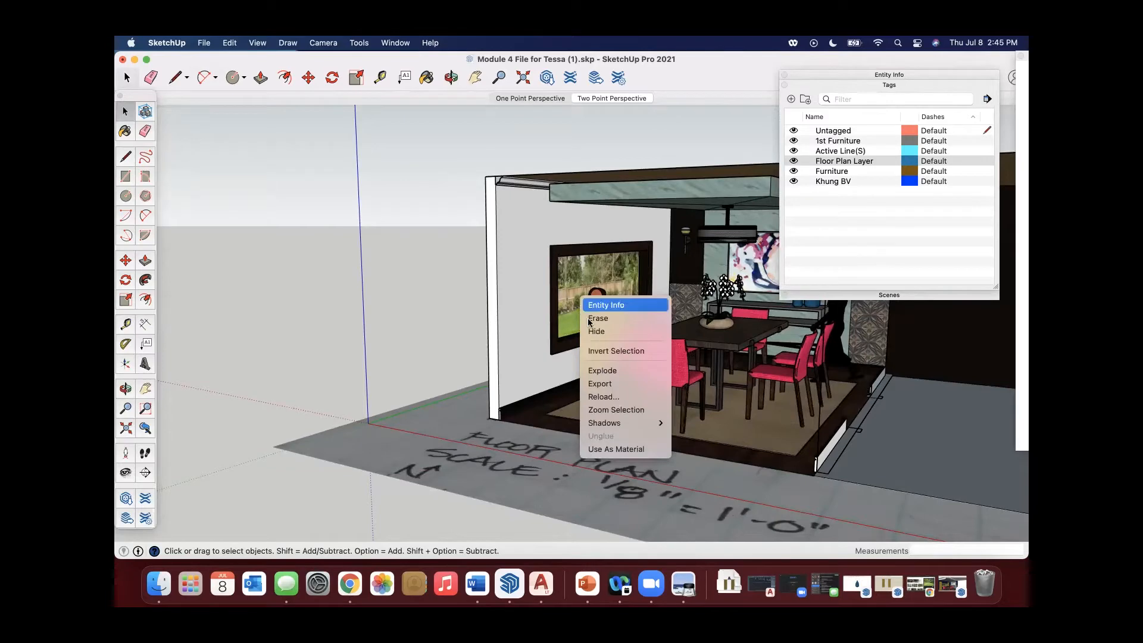
{"action": "left_click", "coordinate": [573, 294]}
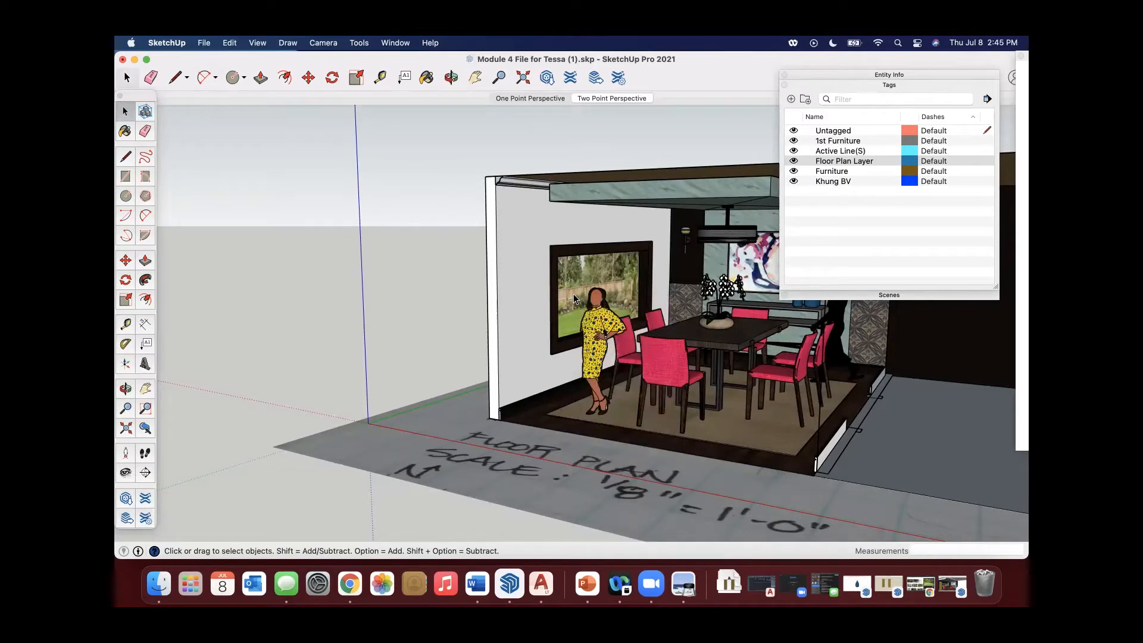
{"action": "right_click", "coordinate": [573, 294]}
{"action": "left_click", "coordinate": [591, 326]}
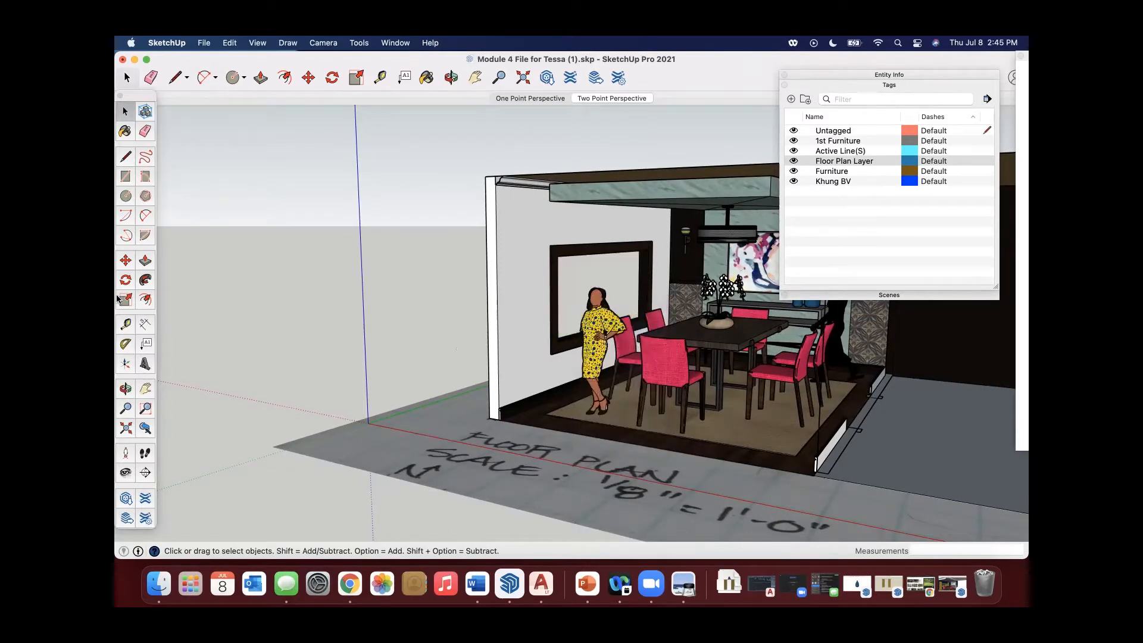
Step: Draw a rectangle about 2' 5" by 36' 10 1/2" outside the window wall and extrude it about 12' 7 1/8" high
{"action": "left_click", "coordinate": [125, 179]}
{"action": "middle_click_drag", "start_coordinate": [455, 284], "coordinate": [506, 411]}
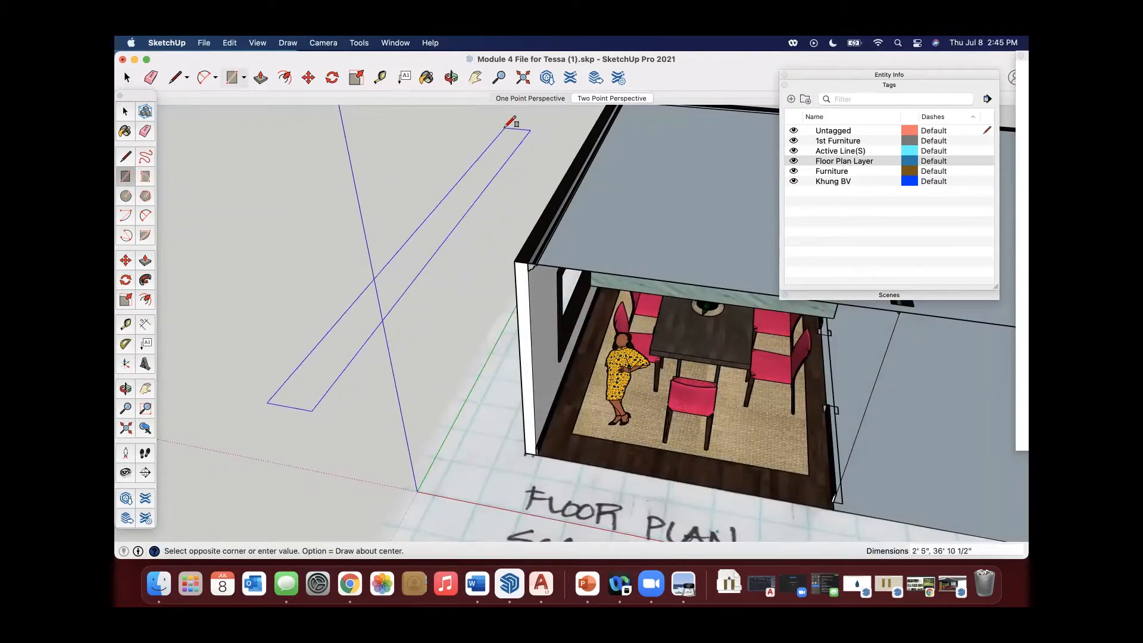
{"action": "left_click", "coordinate": [505, 131]}
{"action": "left_click", "coordinate": [144, 261]}
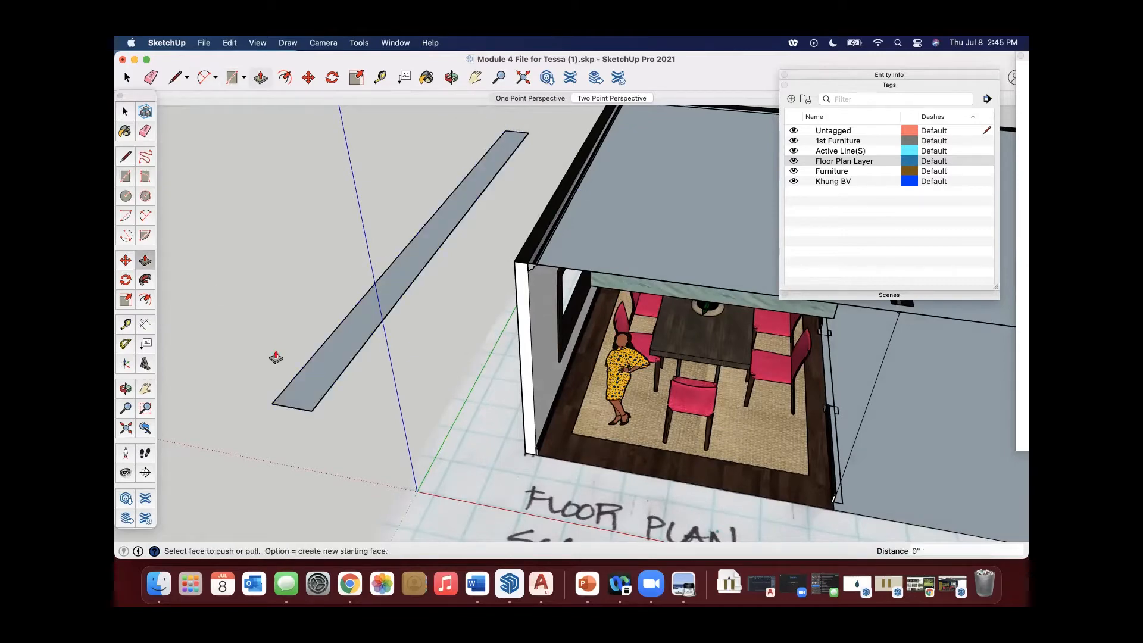
{"action": "left_click_drag", "start_coordinate": [306, 382], "coordinate": [201, 160]}
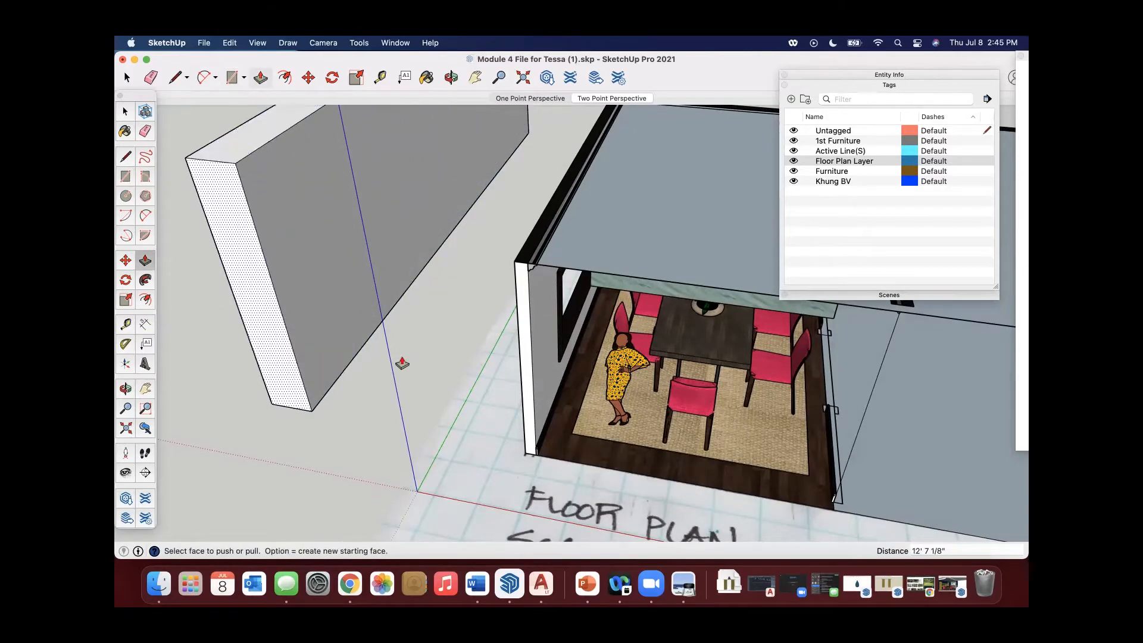
Step: Extend the freestanding wall lengthwise by about 6' 3 3/8" at one end and about 2' 9 11/16" at the other
{"action": "scroll", "coordinate": [401, 362], "scroll_direction": "down", "scroll_amount": 3}
{"action": "left_click_drag", "start_coordinate": [309, 363], "coordinate": [257, 442]}
{"action": "middle_click_drag", "start_coordinate": [565, 227], "coordinate": [842, 358]}
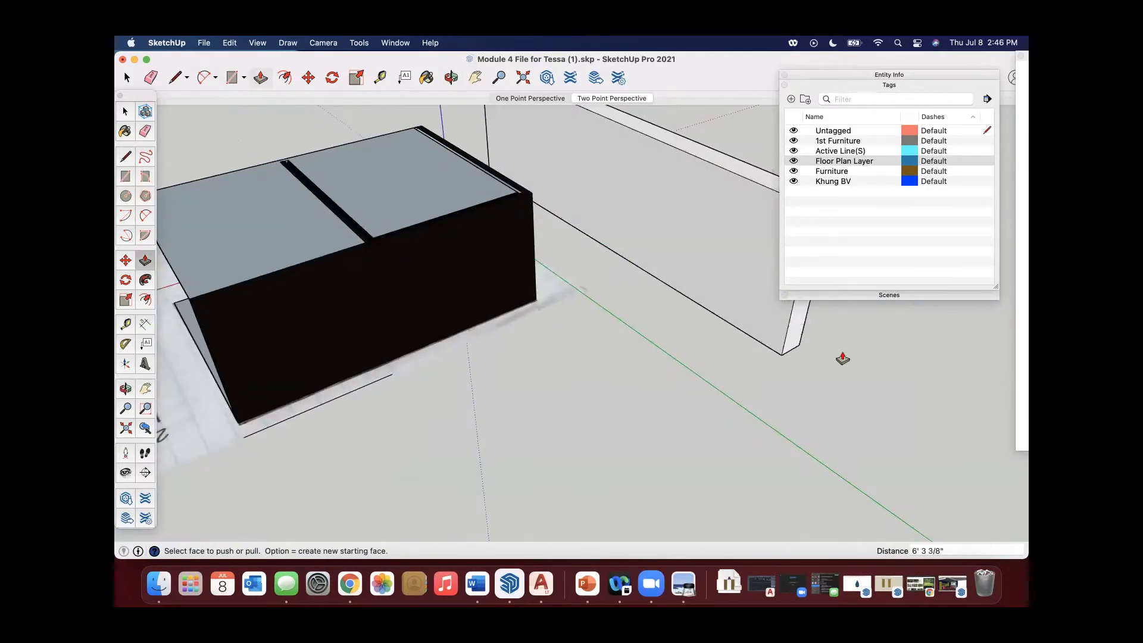
{"action": "left_click_drag", "start_coordinate": [811, 345], "coordinate": [809, 362]}
Step: Raise the top face of the freestanding wall outside the window by about 7' 9 7/8"
{"action": "scroll", "coordinate": [359, 331], "scroll_direction": "down", "scroll_amount": 3}
{"action": "middle_click_drag", "start_coordinate": [382, 341], "coordinate": [667, 268]}
{"action": "scroll", "coordinate": [446, 344], "scroll_direction": "up", "scroll_amount": 4}
{"action": "middle_click_drag", "start_coordinate": [446, 344], "coordinate": [312, 409]}
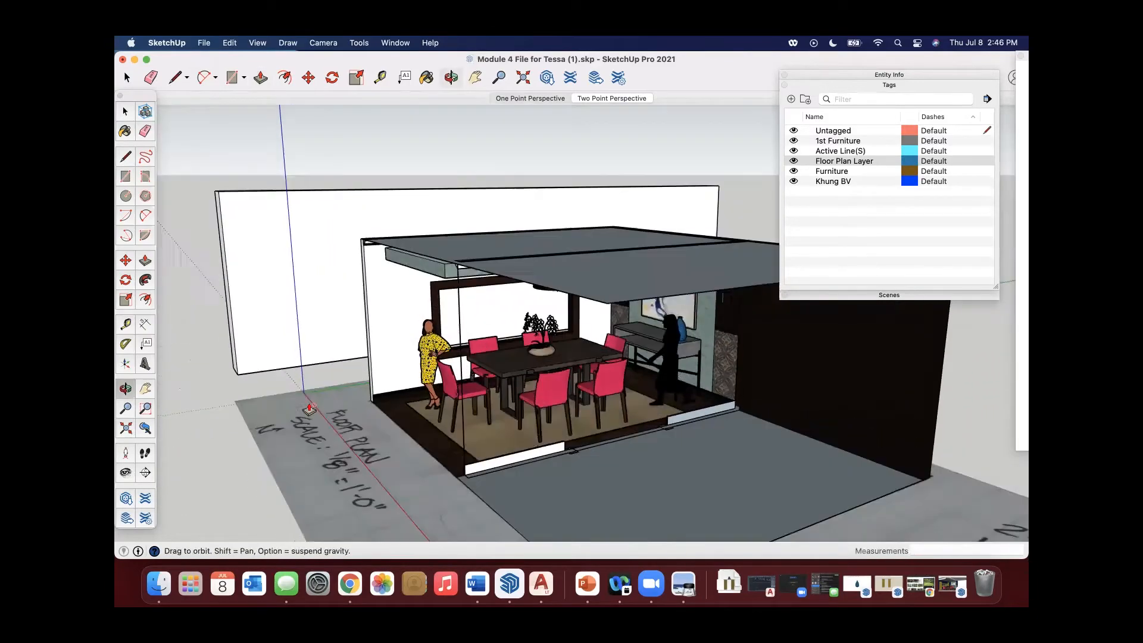
{"action": "scroll", "coordinate": [432, 258], "scroll_direction": "down", "scroll_amount": 3}
{"action": "middle_click_drag", "start_coordinate": [432, 258], "coordinate": [440, 358]}
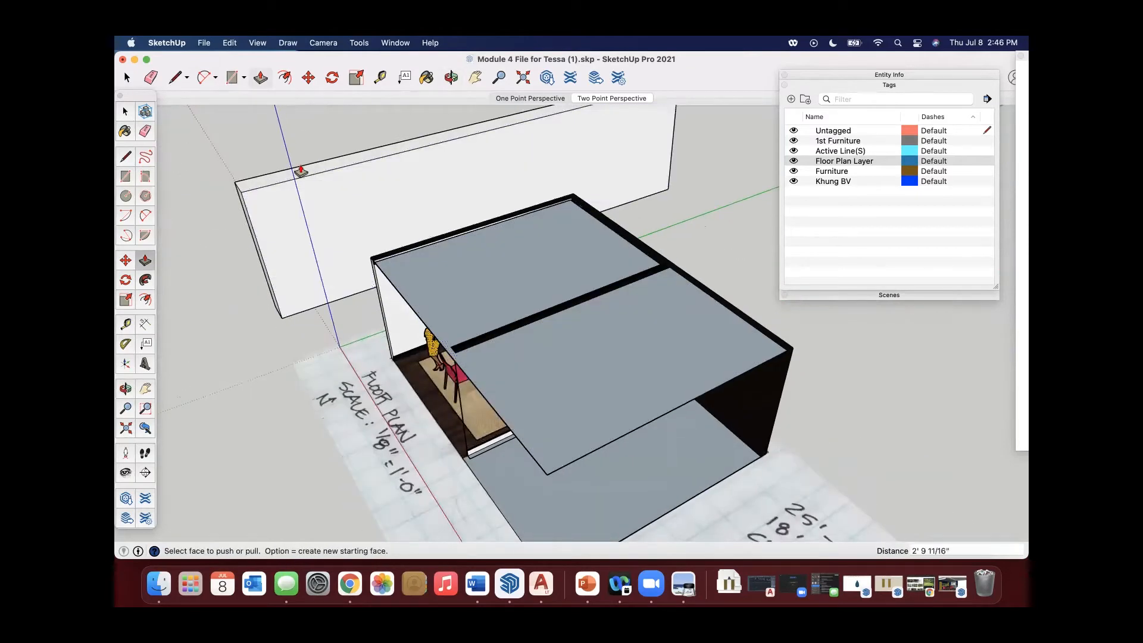
{"action": "scroll", "coordinate": [317, 174], "scroll_direction": "up", "scroll_amount": 3}
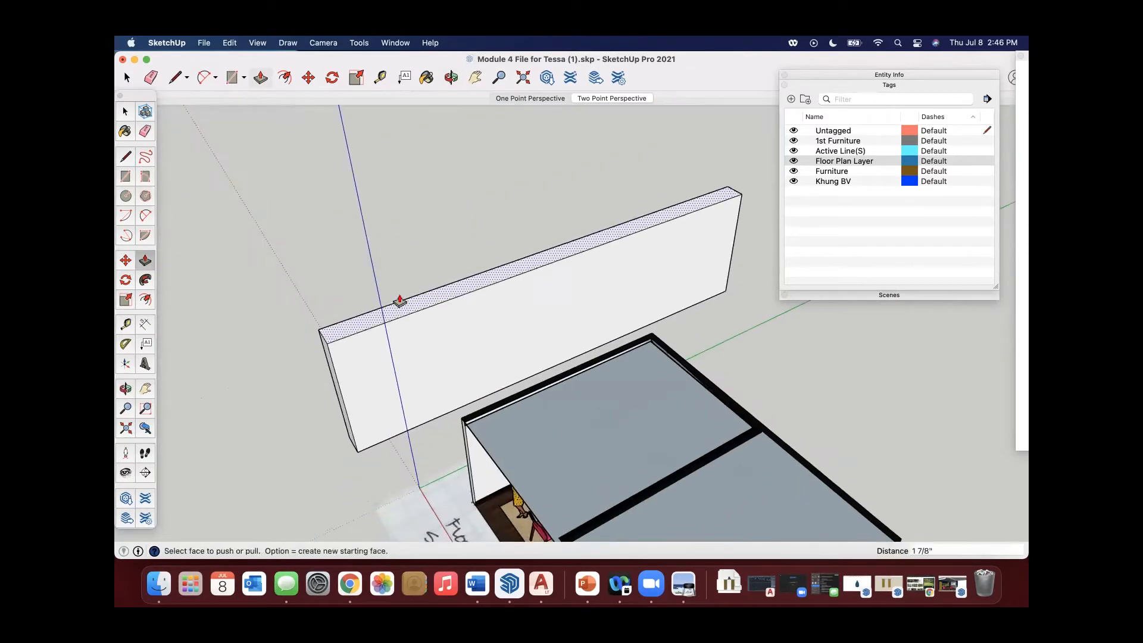
{"action": "left_click_drag", "start_coordinate": [394, 314], "coordinate": [382, 238]}
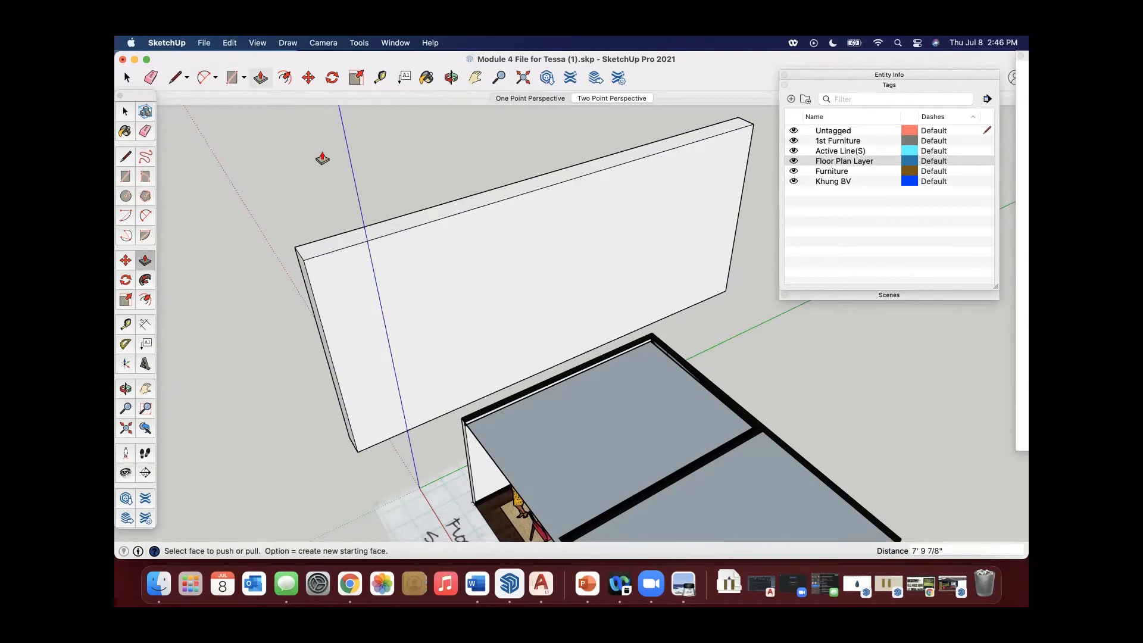
{"action": "key", "text": "space"}
{"action": "left_click", "coordinate": [204, 46]}
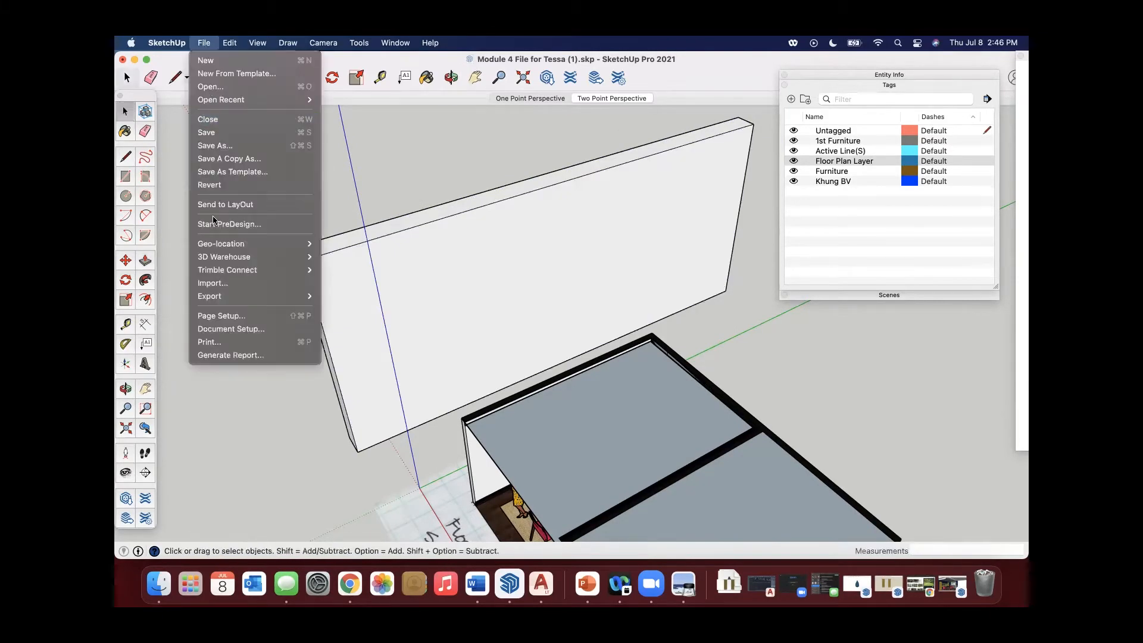
{"action": "left_click", "coordinate": [225, 284]}
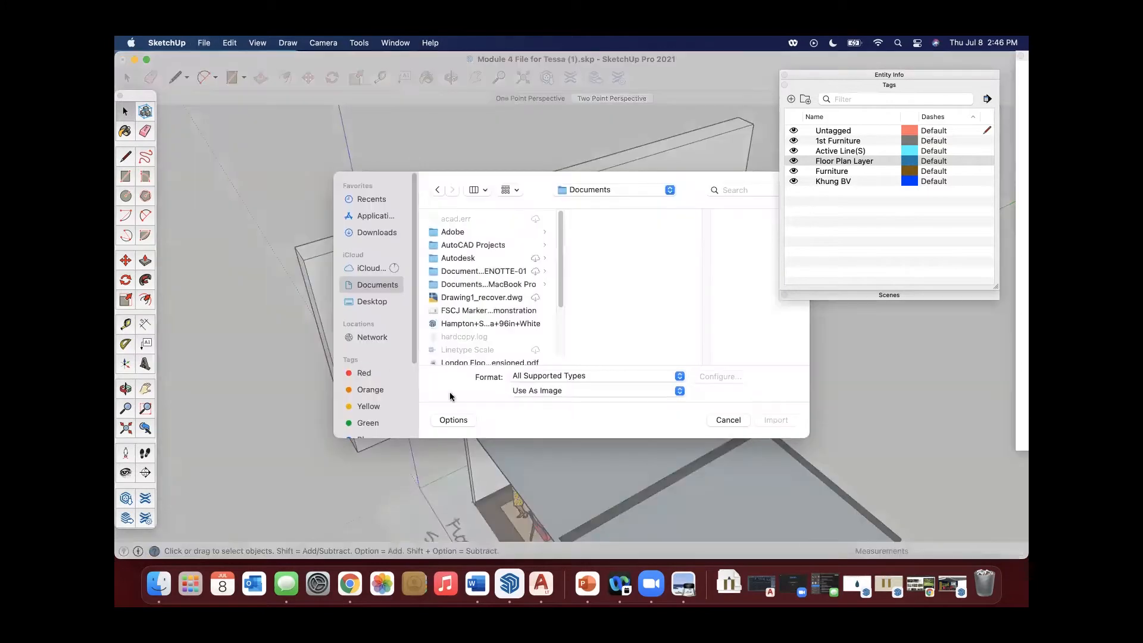
{"action": "left_click", "coordinate": [369, 302]}
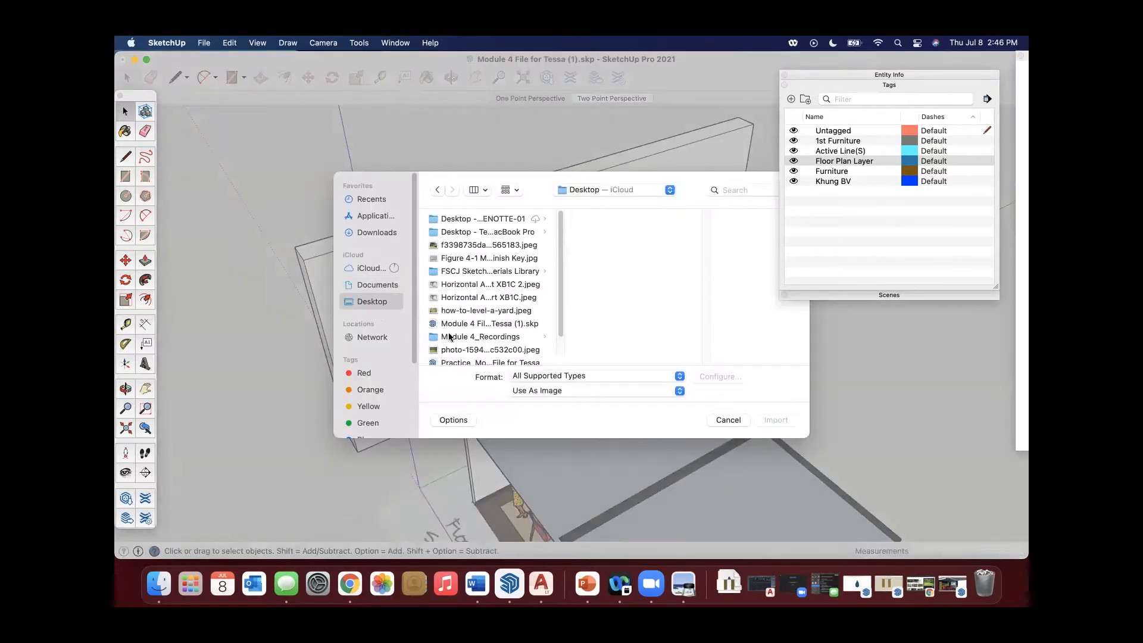
{"action": "left_click", "coordinate": [449, 311]}
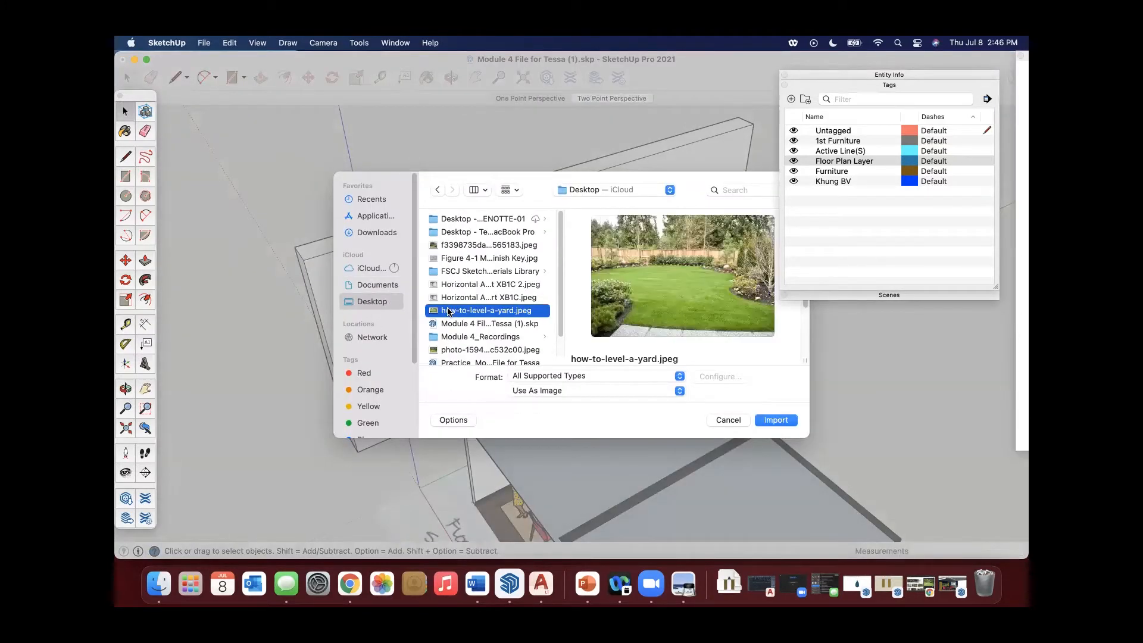
{"action": "left_click", "coordinate": [466, 245]}
{"action": "left_click", "coordinate": [463, 352]}
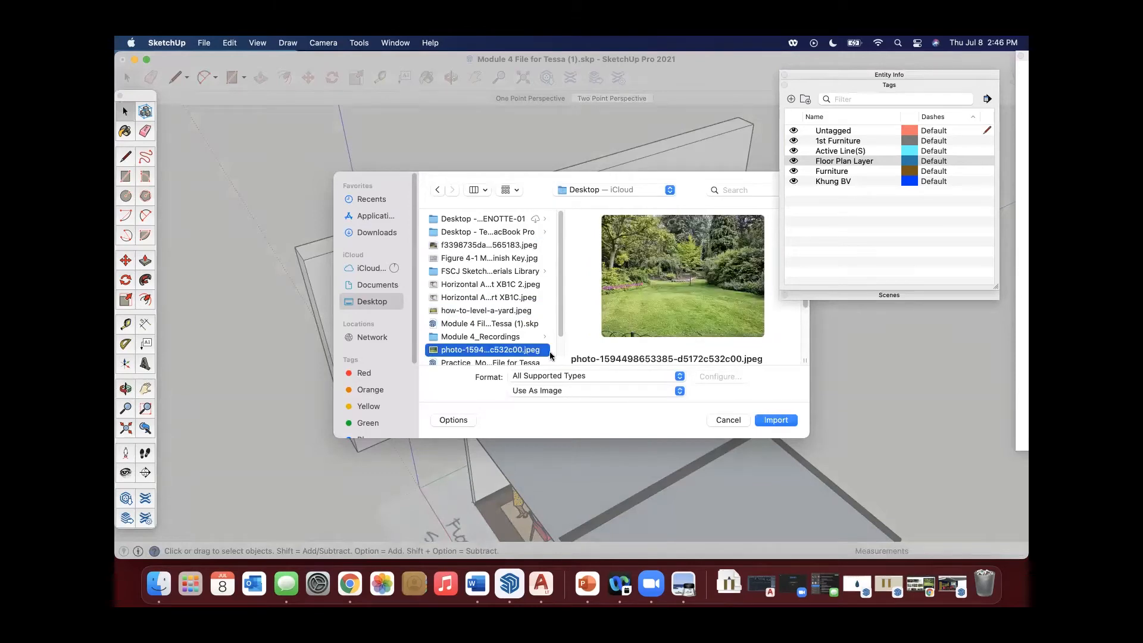
{"action": "left_click", "coordinate": [771, 421]}
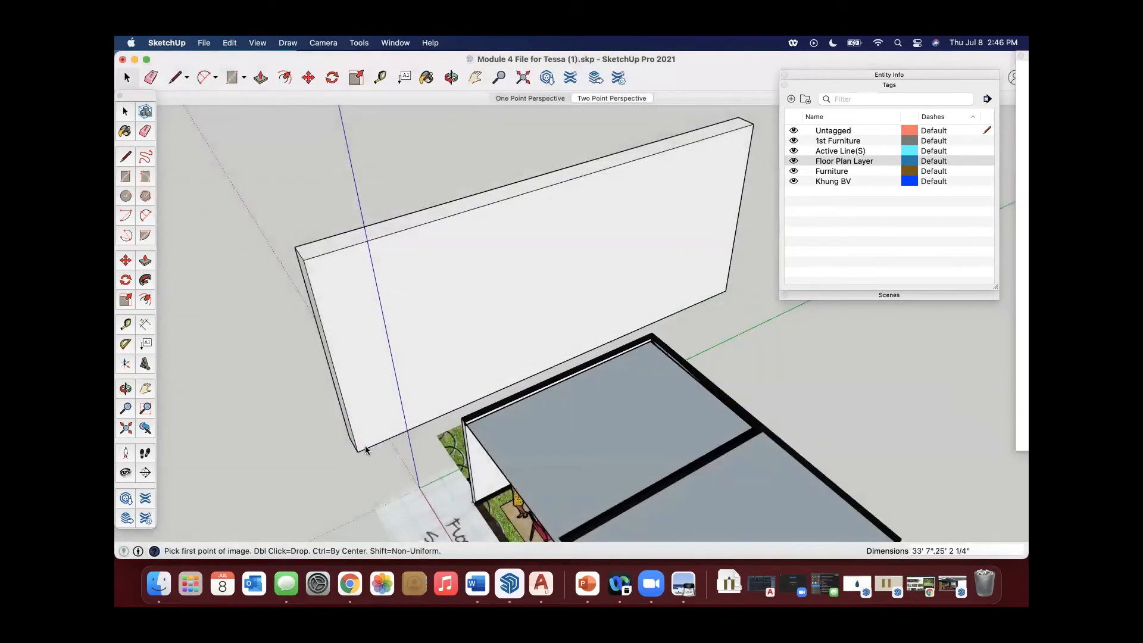
{"action": "left_click", "coordinate": [384, 415]}
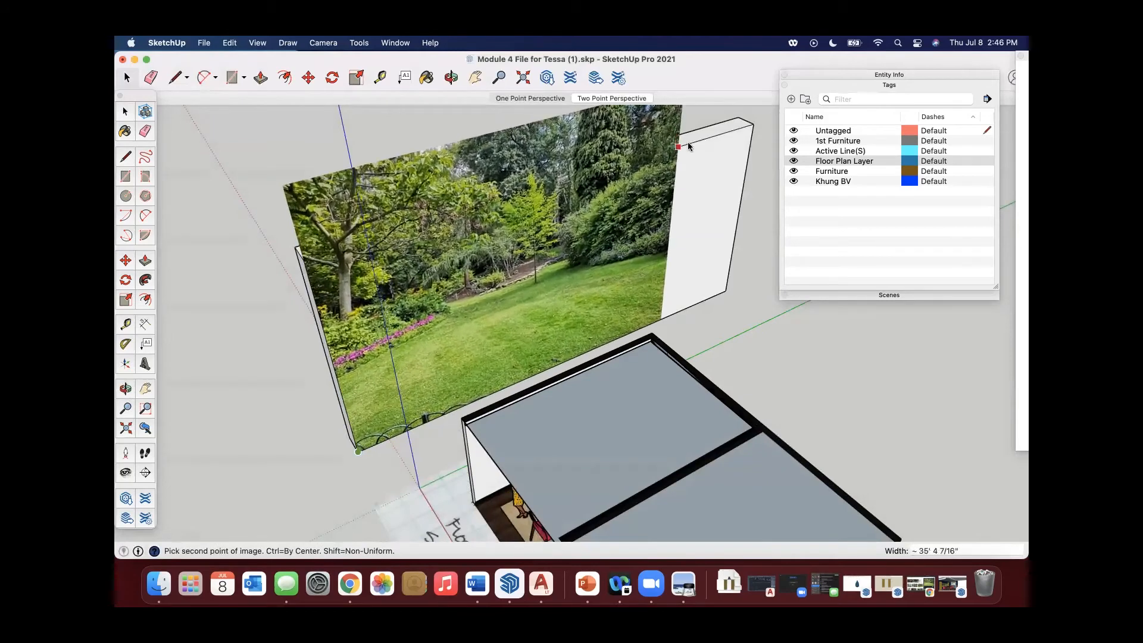
{"action": "left_click", "coordinate": [738, 203]}
Step: Place the garden image across the freestanding wall and scale its height to about 0.66
{"action": "middle_click_drag", "start_coordinate": [582, 224], "coordinate": [580, 392]}
{"action": "left_click", "coordinate": [125, 303]}
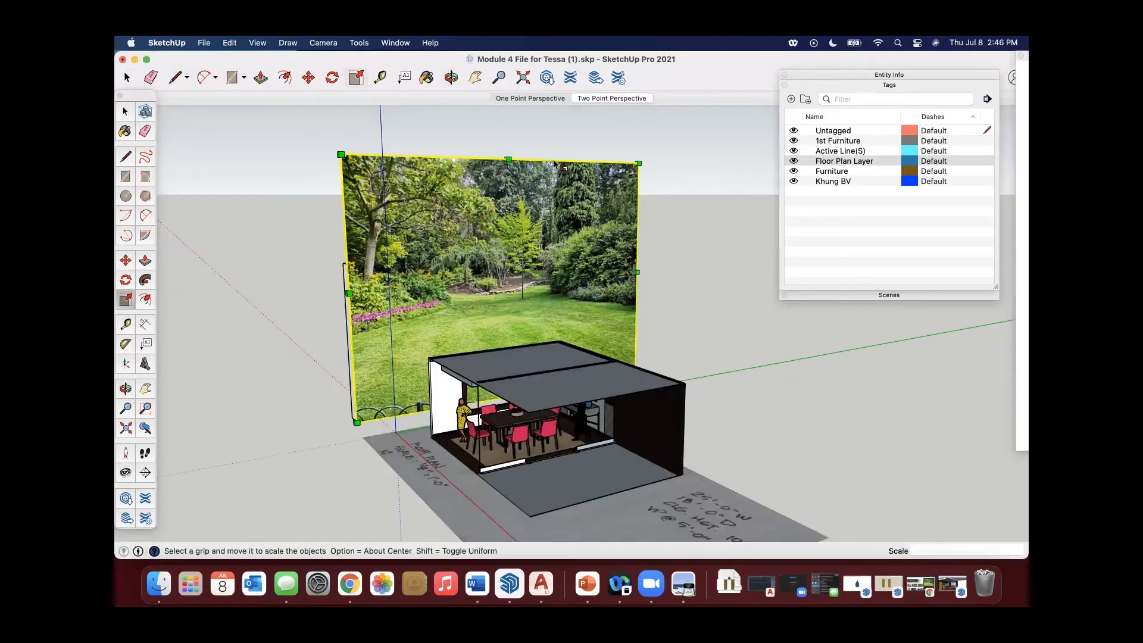
{"action": "left_click_drag", "start_coordinate": [507, 156], "coordinate": [503, 241]}
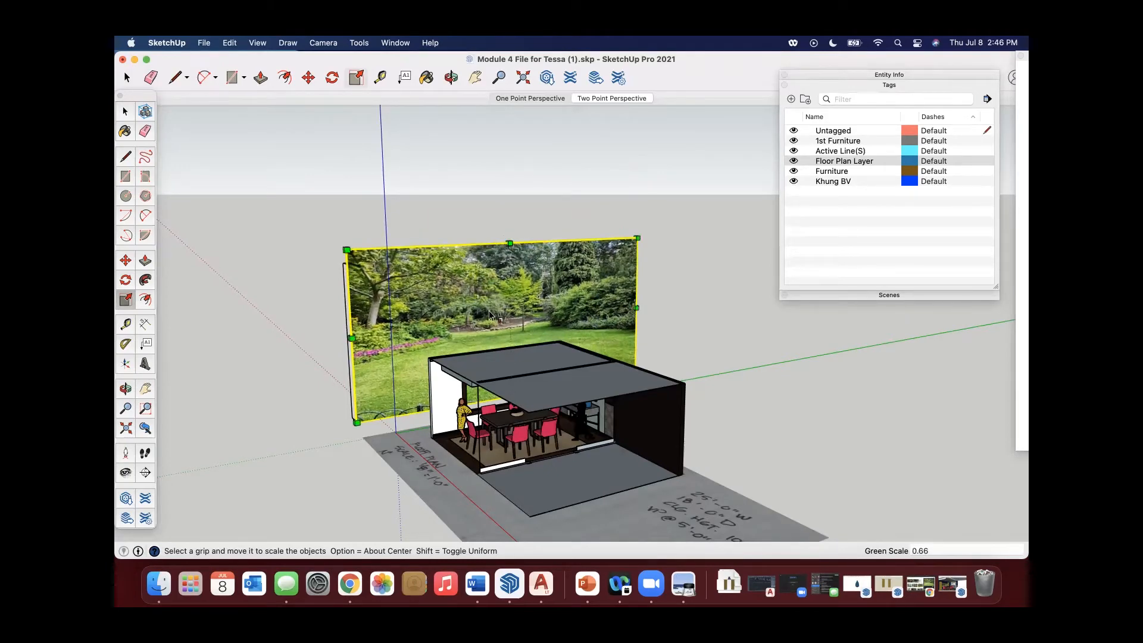
Step: Move the garden image about 6' 2" downward along the freestanding wall
{"action": "key", "text": "m"}
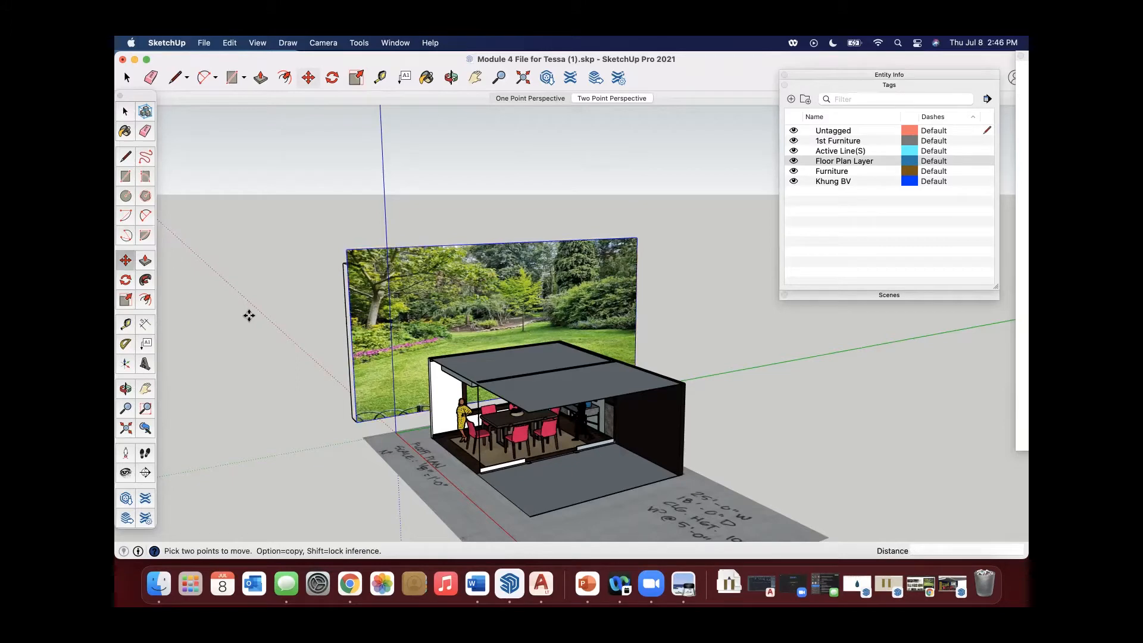
{"action": "left_click", "coordinate": [249, 315]}
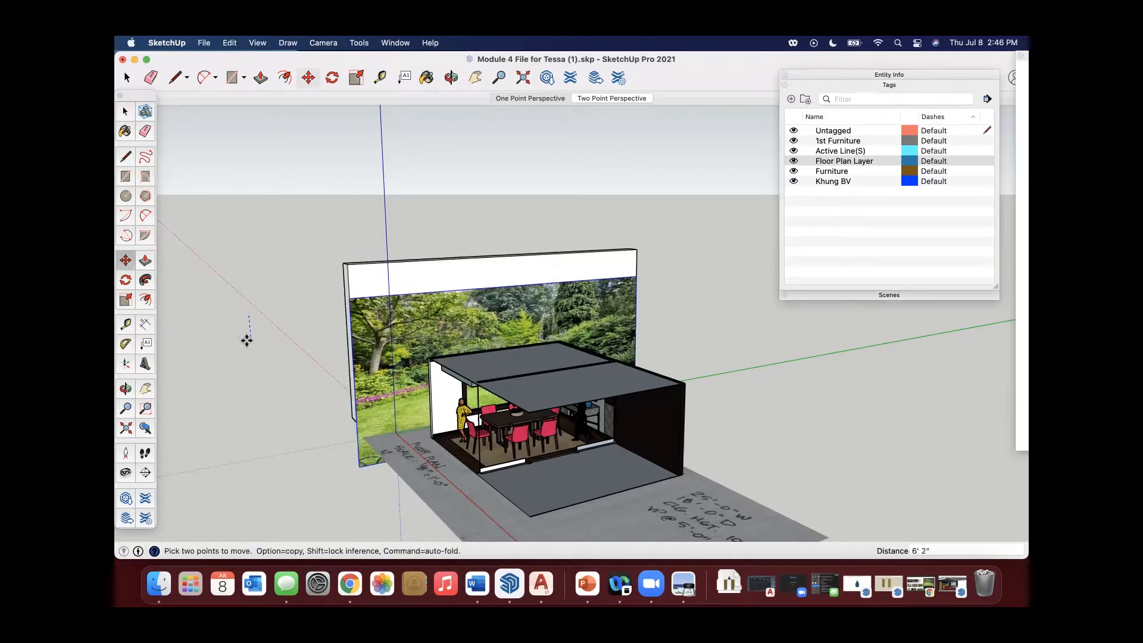
{"action": "left_click", "coordinate": [247, 338]}
Step: Select the freestanding wall's house-facing face and shift it by about 7 1/2" together with the garden image
{"action": "middle_click_drag", "start_coordinate": [362, 344], "coordinate": [370, 300]}
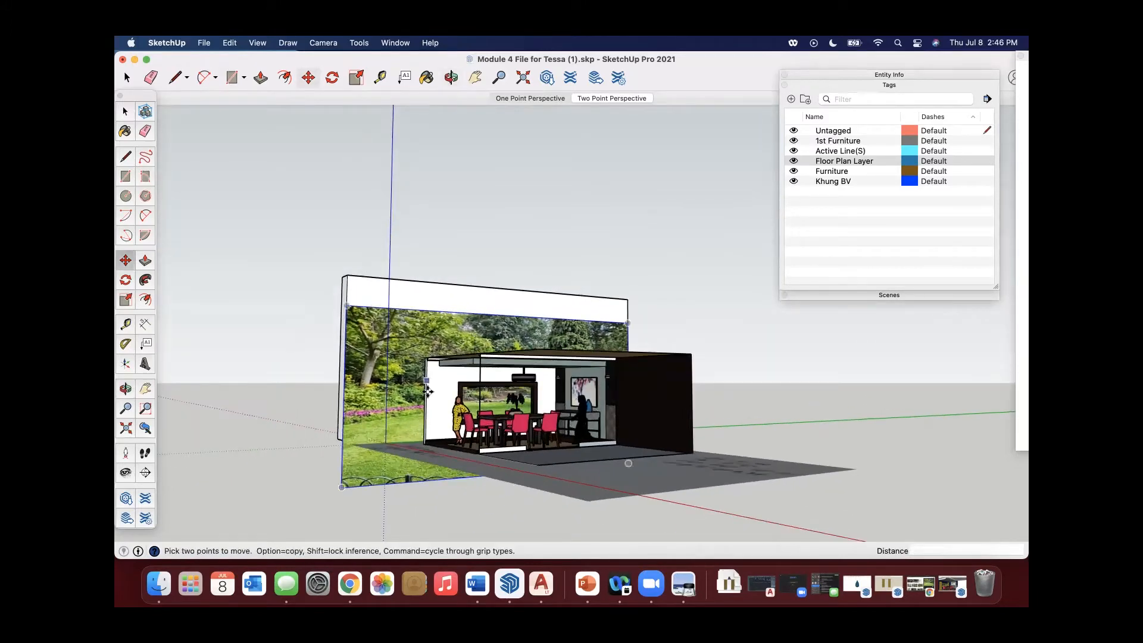
{"action": "scroll", "coordinate": [413, 375], "scroll_direction": "up", "scroll_amount": 5}
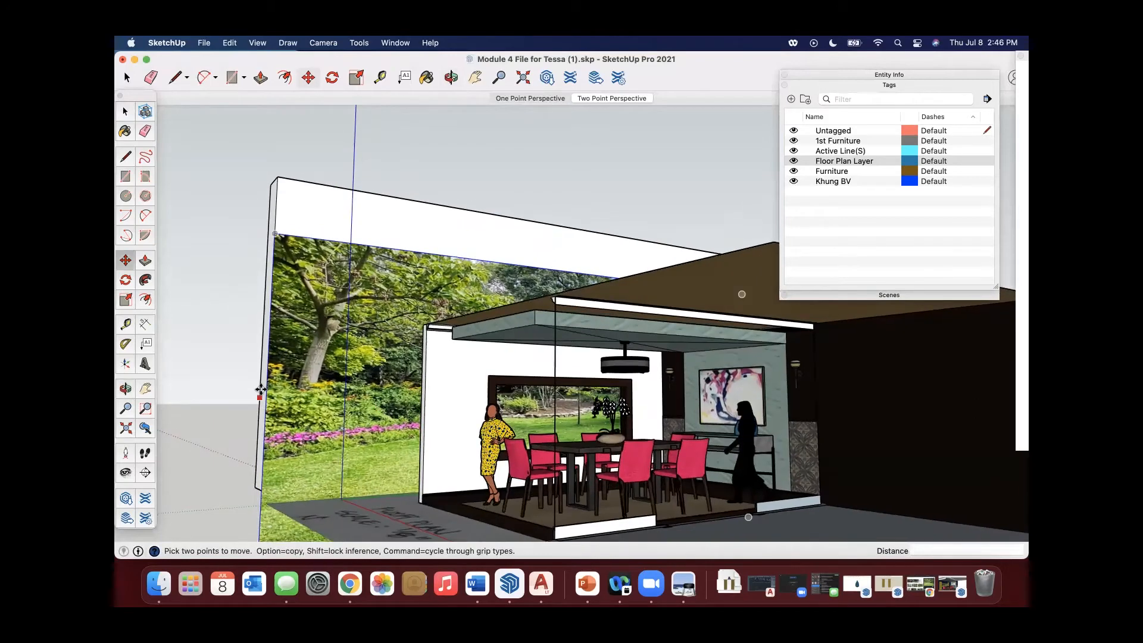
{"action": "key", "text": "space"}
{"action": "left_click", "coordinate": [340, 219]}
{"action": "right_click", "coordinate": [339, 218]}
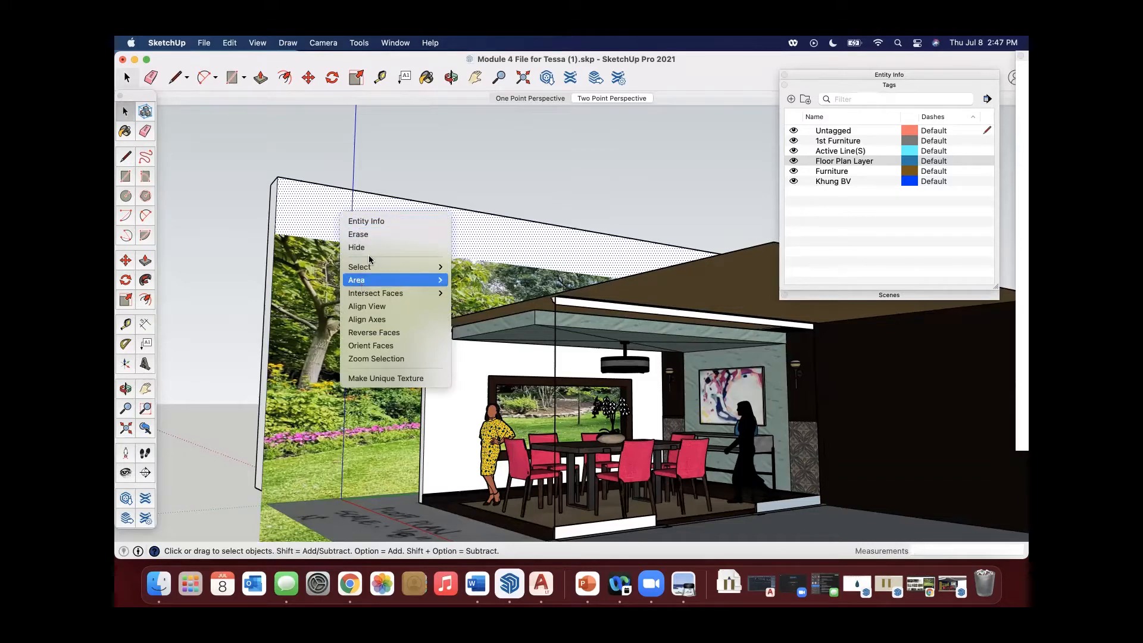
{"action": "left_click", "coordinate": [314, 219]}
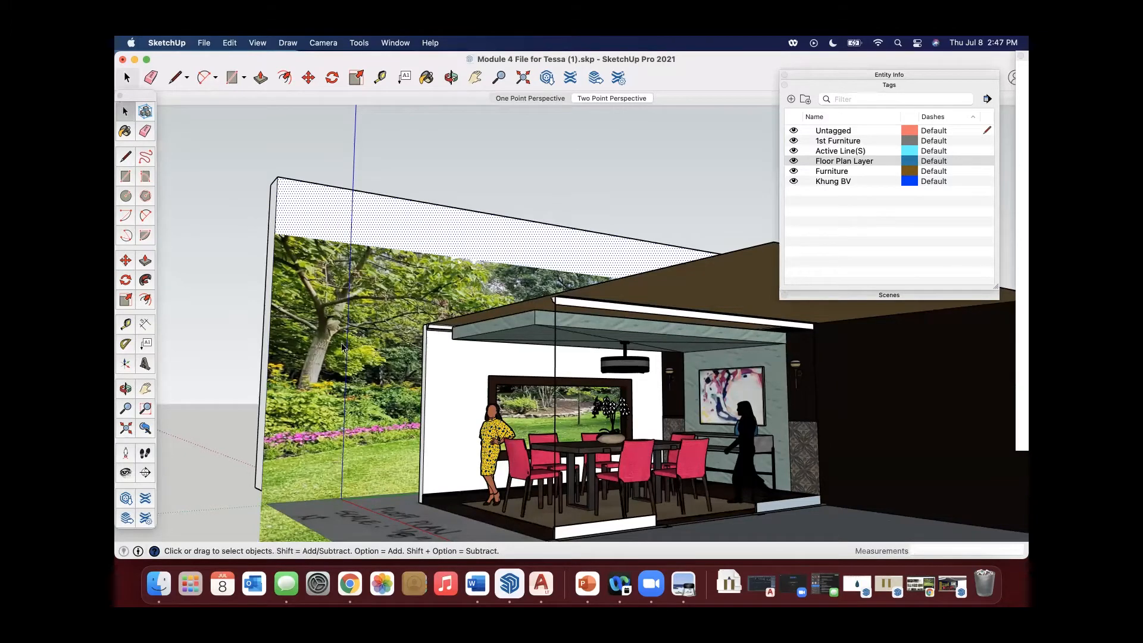
{"action": "left_click", "coordinate": [126, 260]}
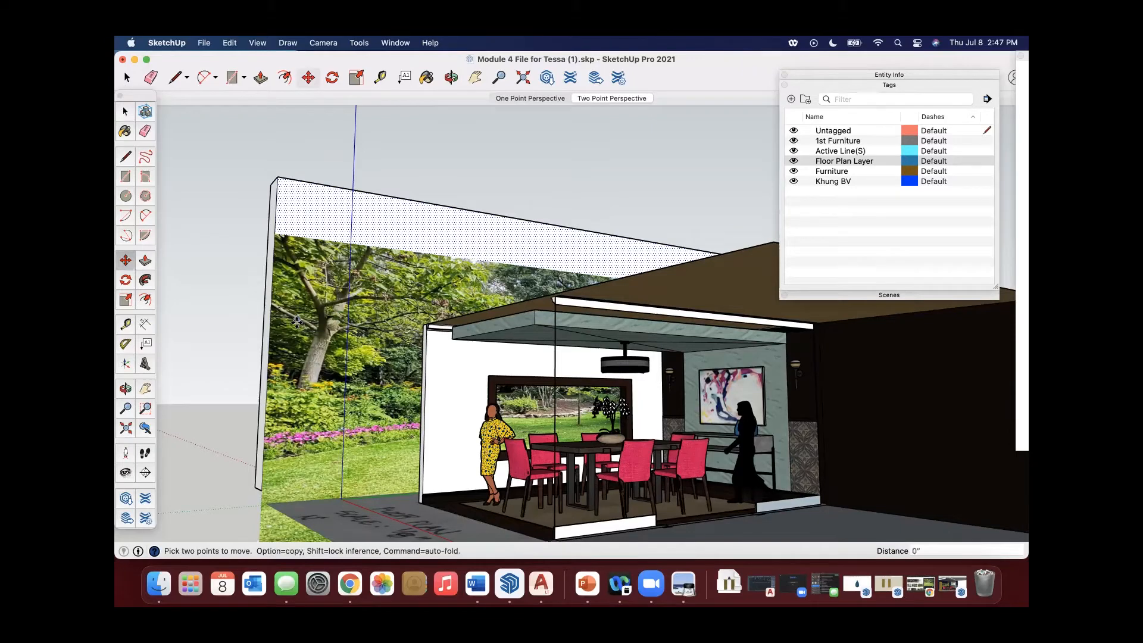
{"action": "left_click", "coordinate": [296, 322]}
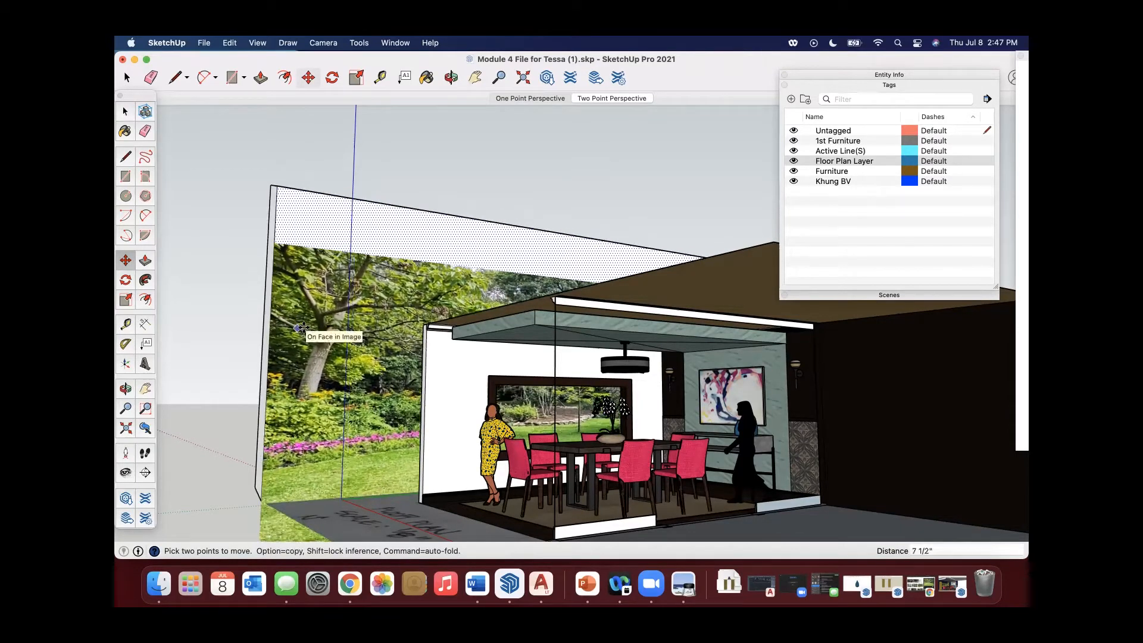
{"action": "left_click", "coordinate": [303, 326]}
{"action": "key", "text": "space"}
Step: Open the Two Point Perspective scene and hide the fenced-backyard picture in the dining room window opening
{"action": "scroll", "coordinate": [490, 288], "scroll_direction": "down", "scroll_amount": 3}
{"action": "middle_click_drag", "start_coordinate": [491, 288], "coordinate": [539, 351]}
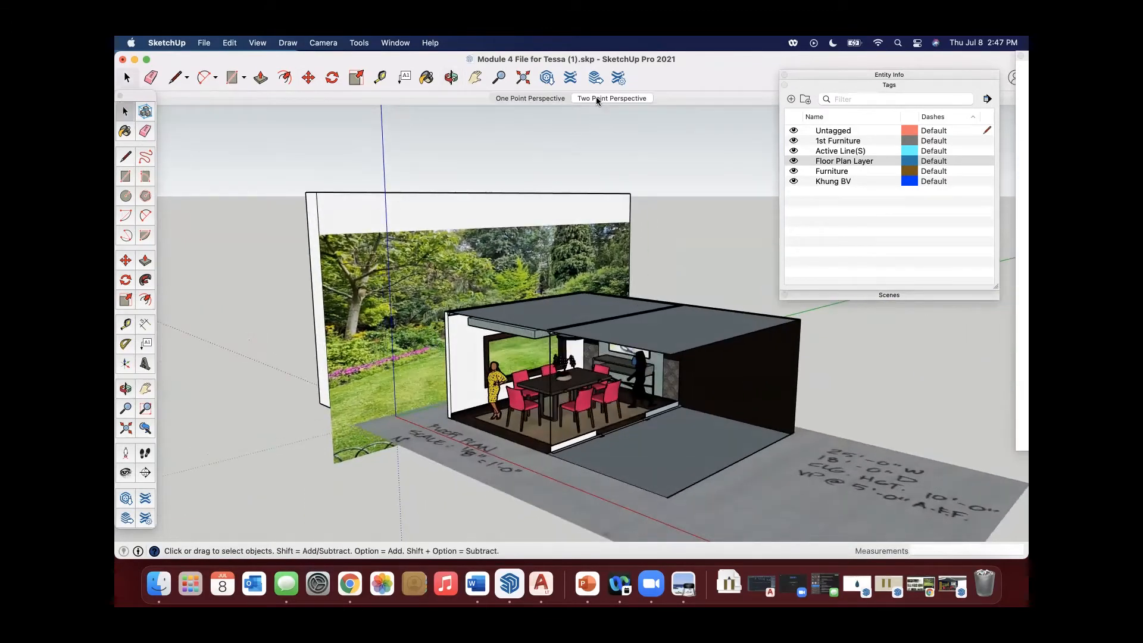
{"action": "left_click", "coordinate": [595, 97]}
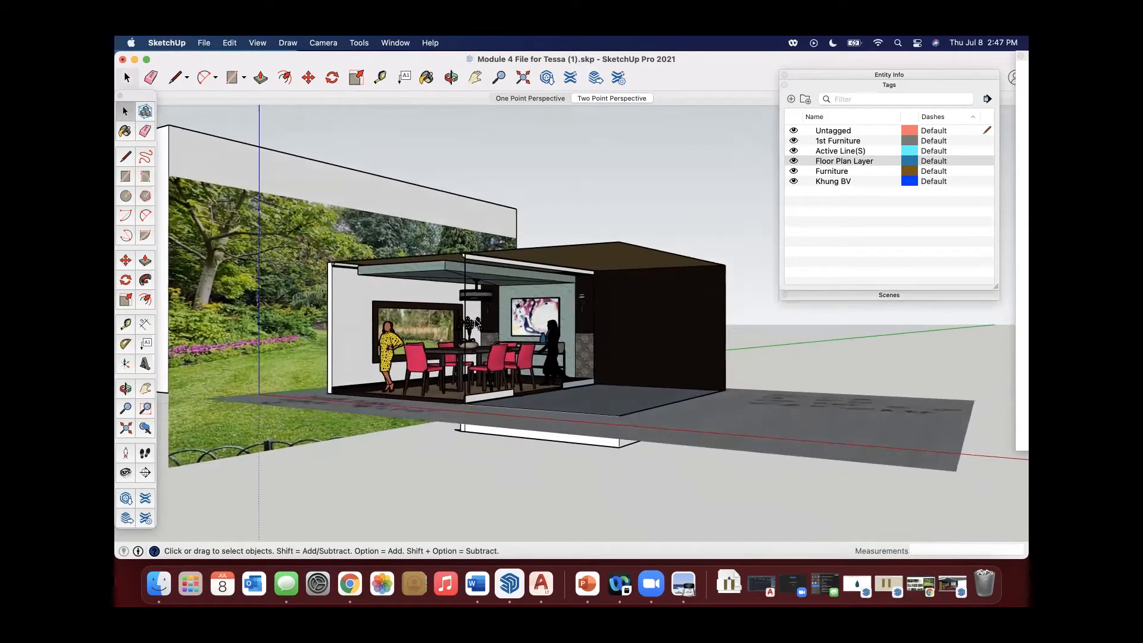
{"action": "scroll", "coordinate": [451, 339], "scroll_direction": "up", "scroll_amount": 5}
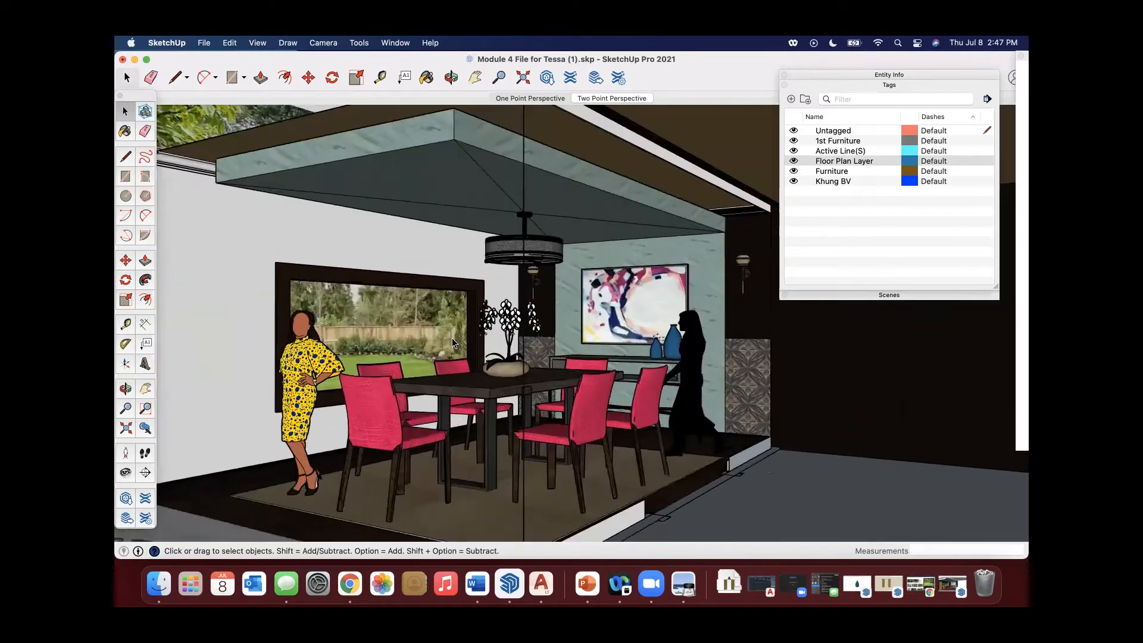
{"action": "scroll", "coordinate": [452, 337], "scroll_direction": "up", "scroll_amount": 2}
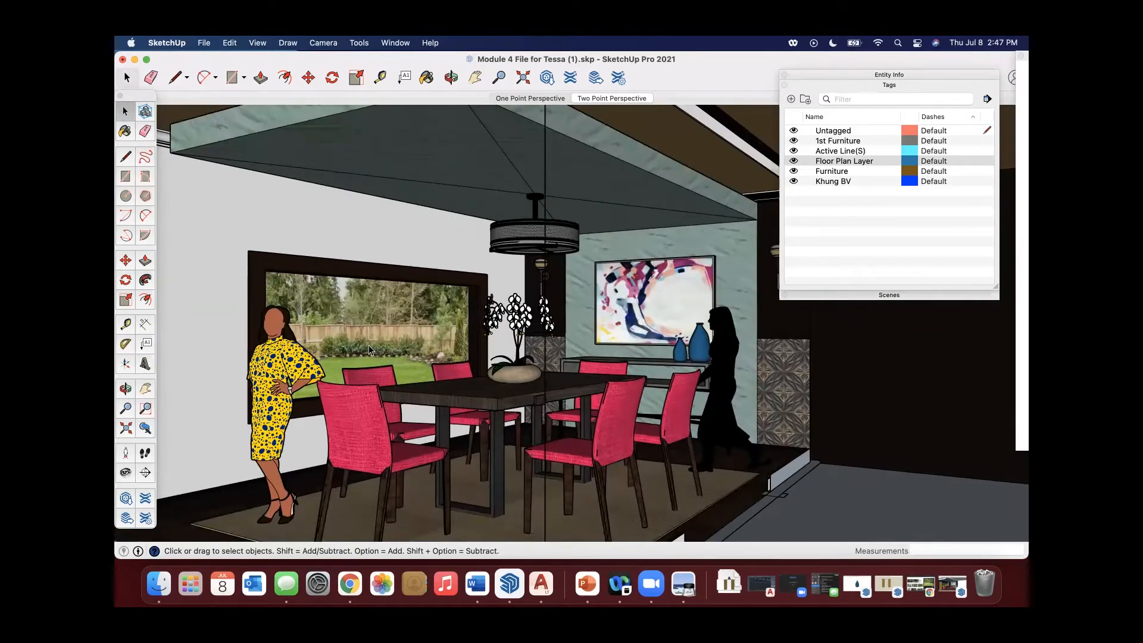
{"action": "right_click", "coordinate": [370, 341]}
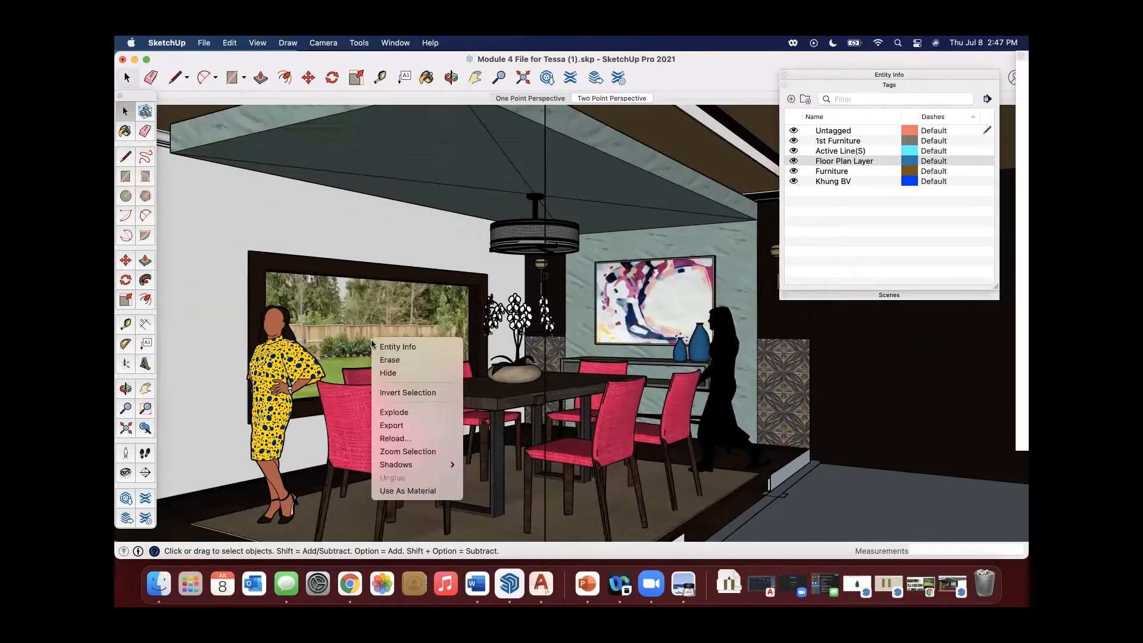
{"action": "left_click", "coordinate": [399, 375]}
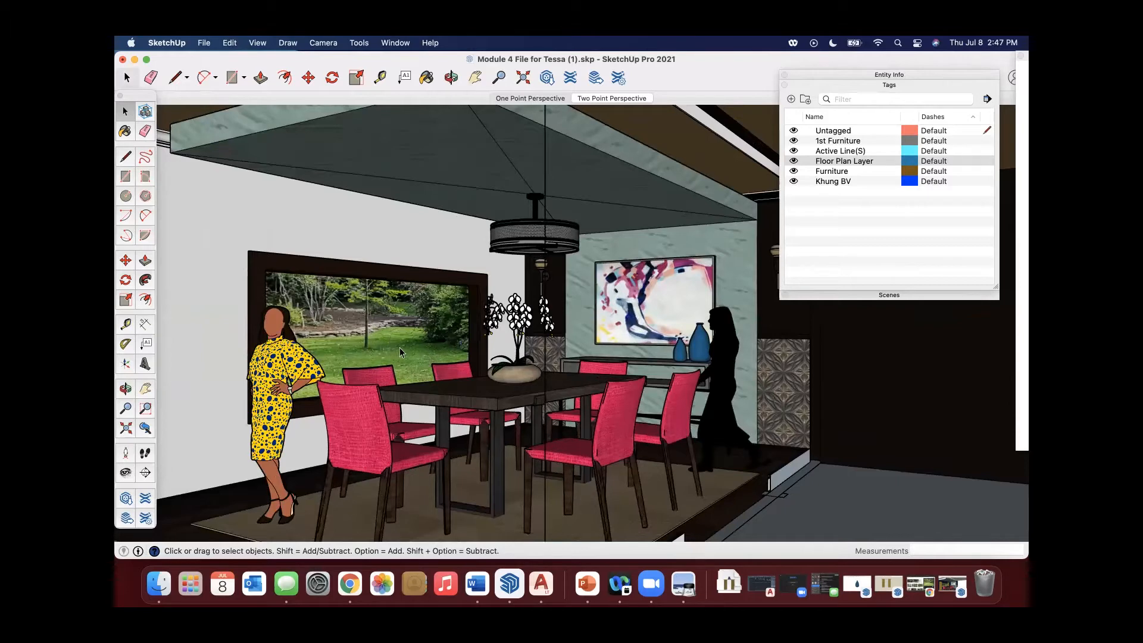
Step: Move the garden image down by about 2' 5 5/16" so its trees show through the window
{"action": "left_click", "coordinate": [126, 260]}
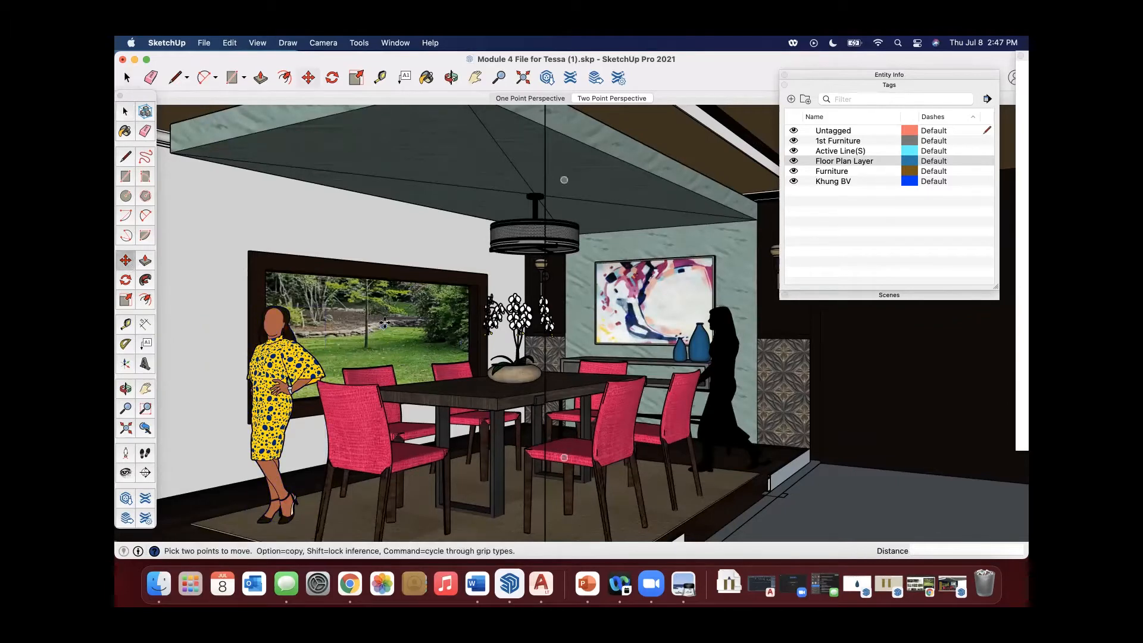
{"action": "left_click", "coordinate": [385, 320]}
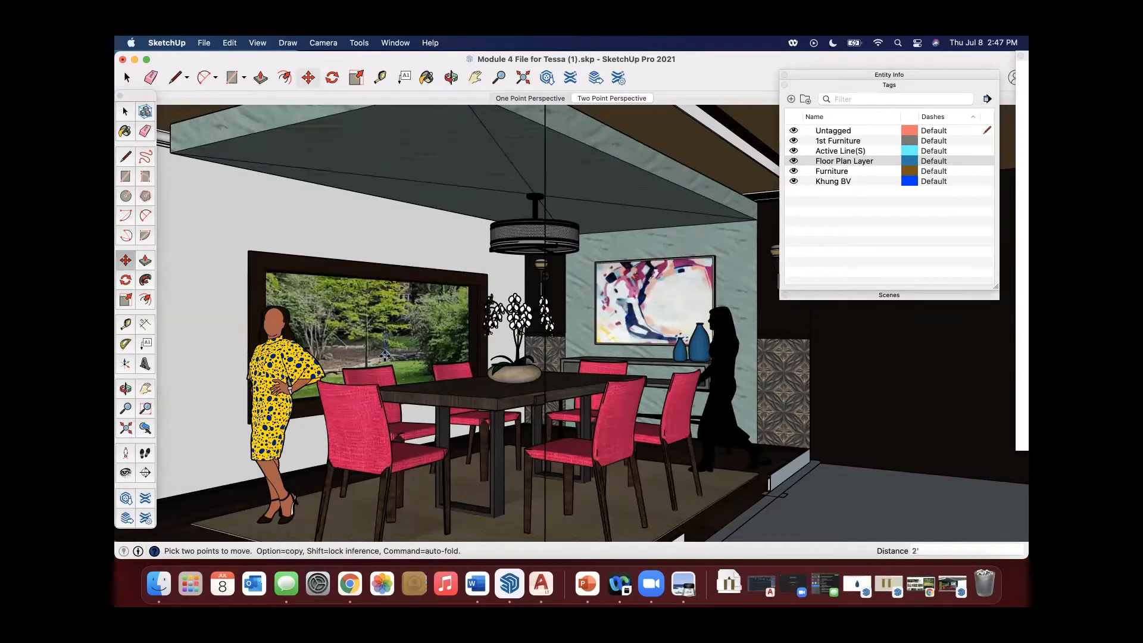
{"action": "left_click", "coordinate": [385, 359]}
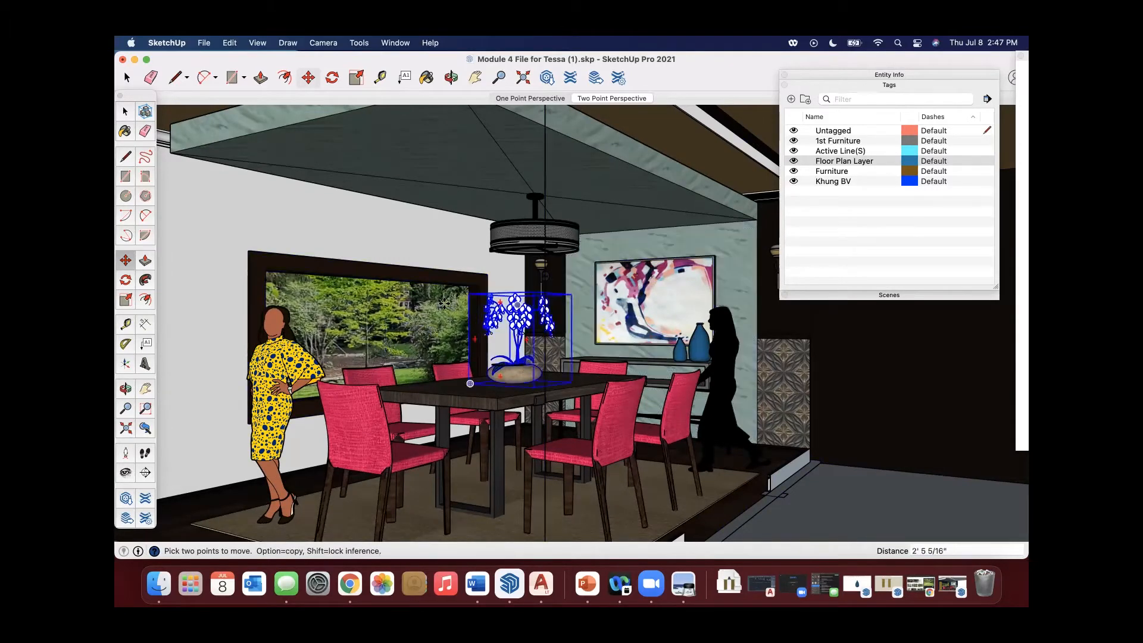
Step: Scale the garden image uniformly to about 0.95 from its upper outer corner and clear the selection
{"action": "scroll", "coordinate": [432, 297], "scroll_direction": "down", "scroll_amount": 5}
{"action": "scroll", "coordinate": [432, 296], "scroll_direction": "down", "scroll_amount": 5}
{"action": "key", "text": "space"}
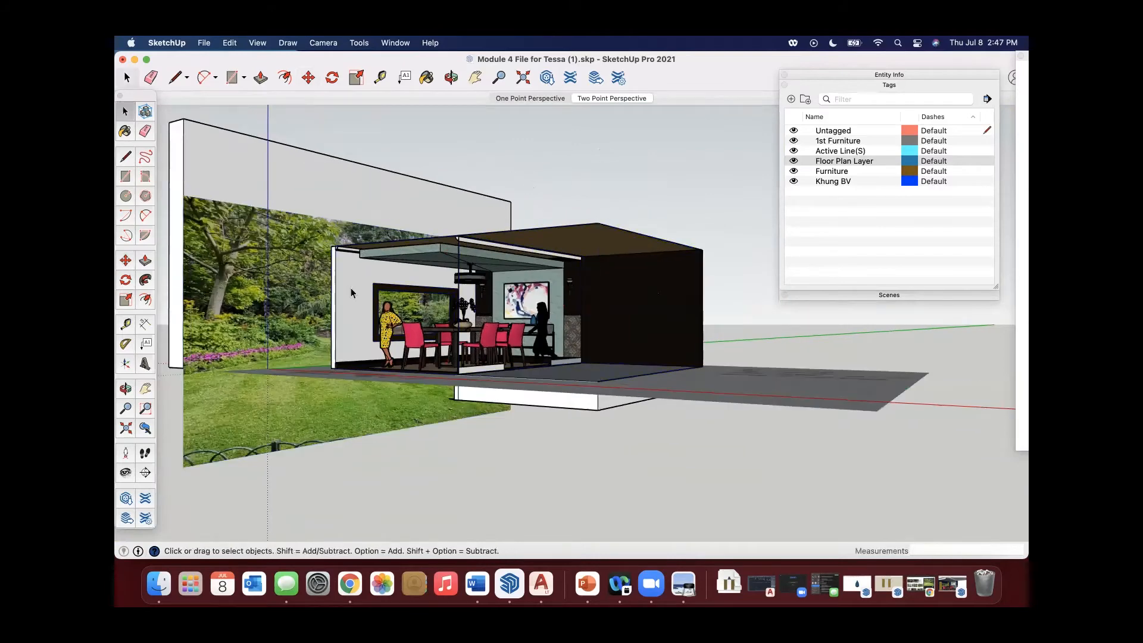
{"action": "left_click", "coordinate": [193, 286]}
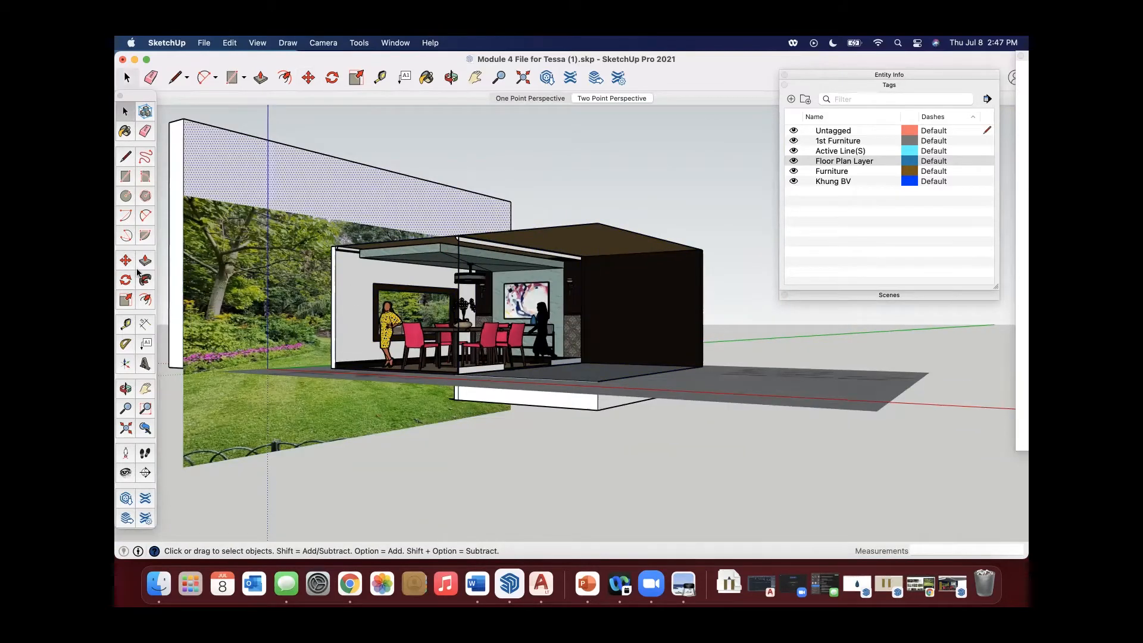
{"action": "left_click", "coordinate": [221, 390]}
{"action": "left_click", "coordinate": [126, 300]}
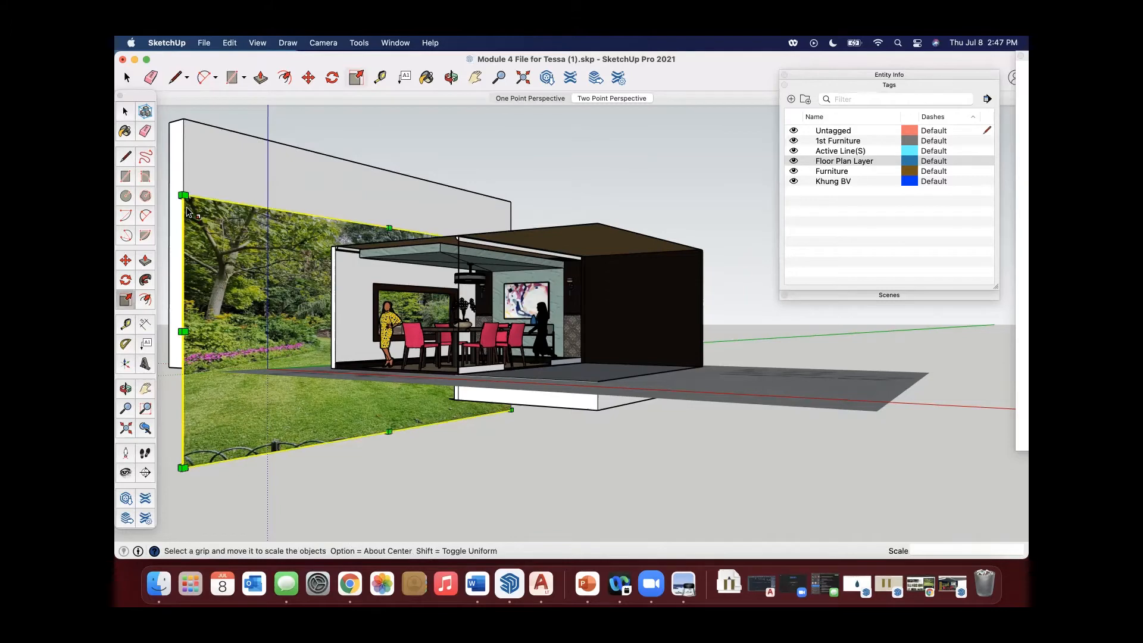
{"action": "left_click_drag", "start_coordinate": [188, 200], "coordinate": [210, 213]}
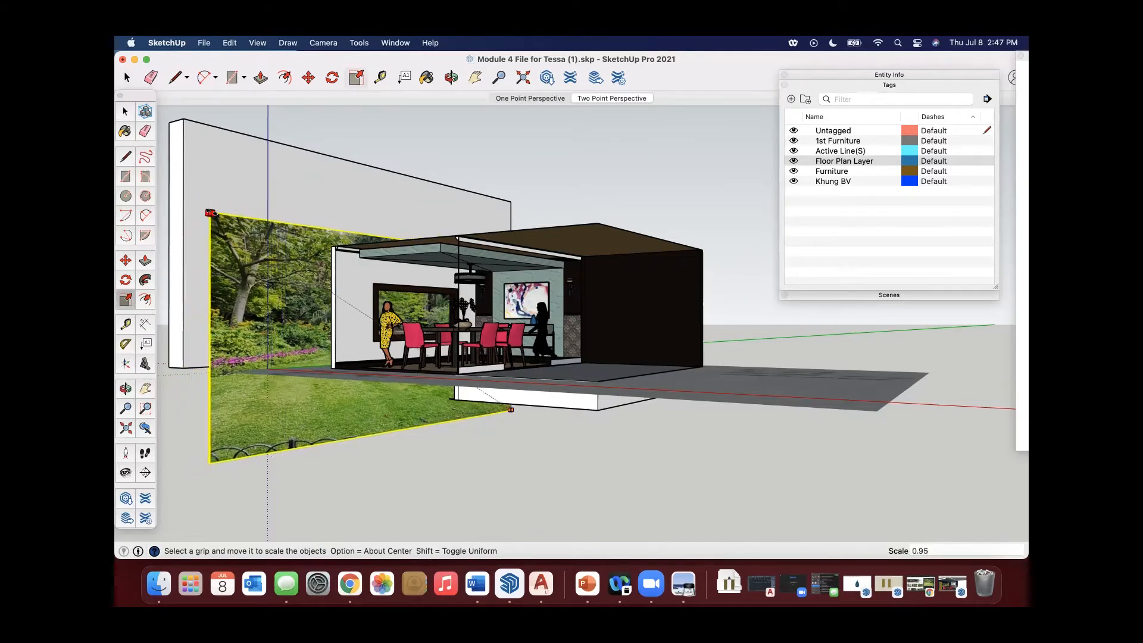
{"action": "key", "text": "space"}
{"action": "left_click", "coordinate": [535, 157]}
Step: Check how the garden image looks through the dining room window from close up and from outside the room
{"action": "scroll", "coordinate": [424, 332], "scroll_direction": "up", "scroll_amount": 10}
{"action": "scroll", "coordinate": [459, 301], "scroll_direction": "up", "scroll_amount": 5}
{"action": "middle_click_drag", "start_coordinate": [460, 301], "coordinate": [440, 369]}
{"action": "scroll", "coordinate": [560, 260], "scroll_direction": "down", "scroll_amount": 10}
{"action": "scroll", "coordinate": [559, 260], "scroll_direction": "down", "scroll_amount": 10}
{"action": "middle_click_drag", "start_coordinate": [357, 253], "coordinate": [455, 248]}
{"action": "middle_click_drag", "start_coordinate": [572, 284], "coordinate": [485, 250]}
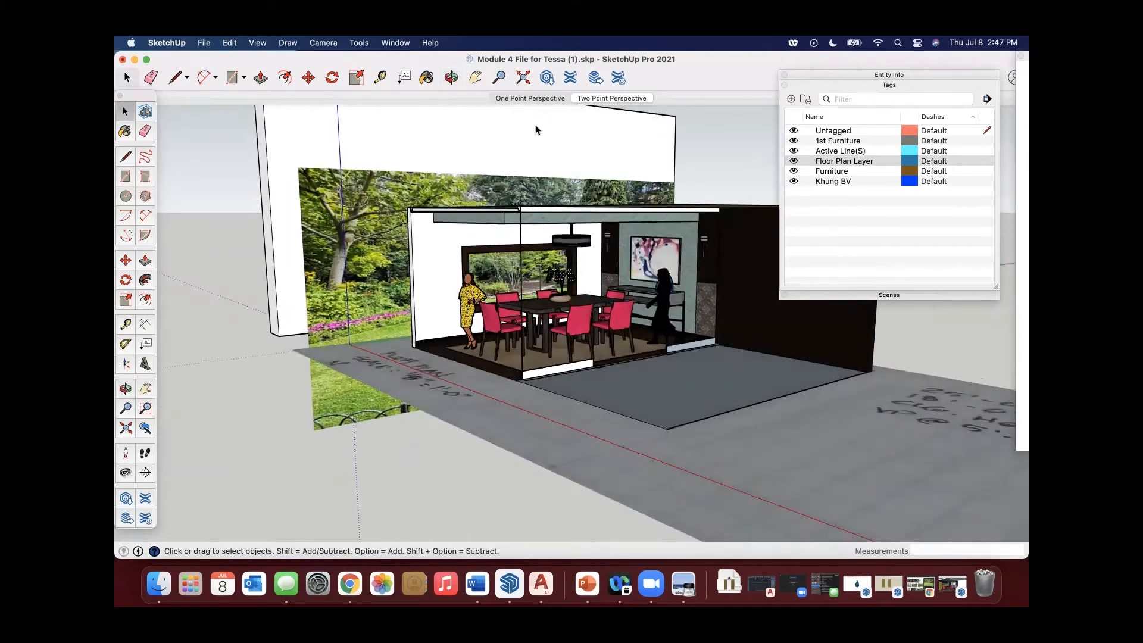
Step: Open the One Point Perspective scene and hide the fenced-backyard picture in the dining room window
{"action": "left_click", "coordinate": [531, 98]}
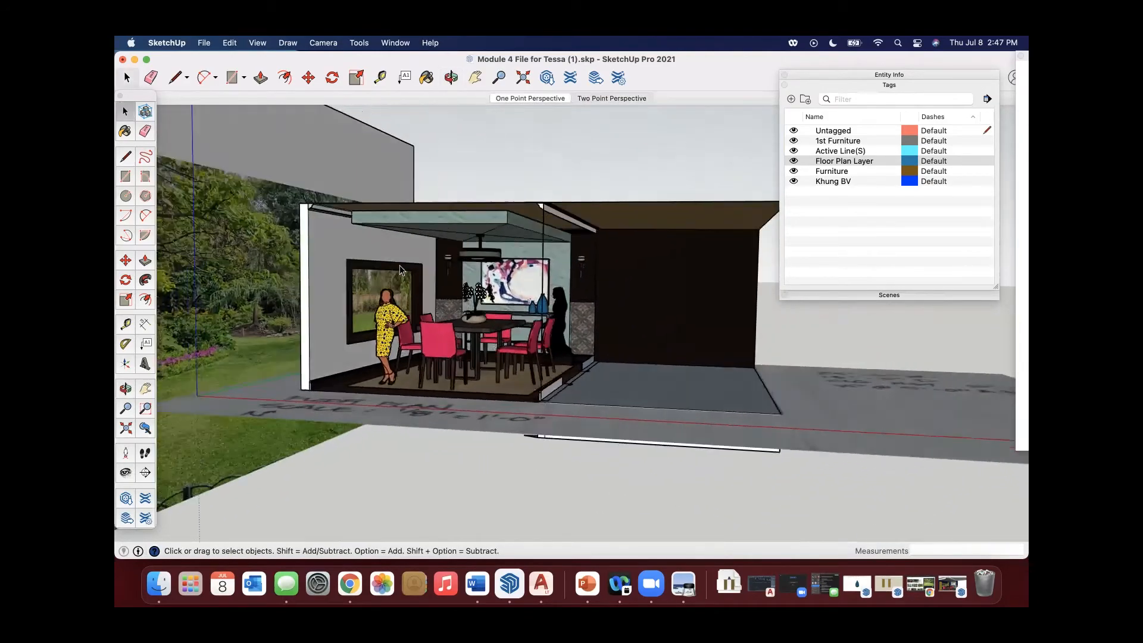
{"action": "right_click", "coordinate": [334, 314]}
{"action": "left_click", "coordinate": [352, 343]}
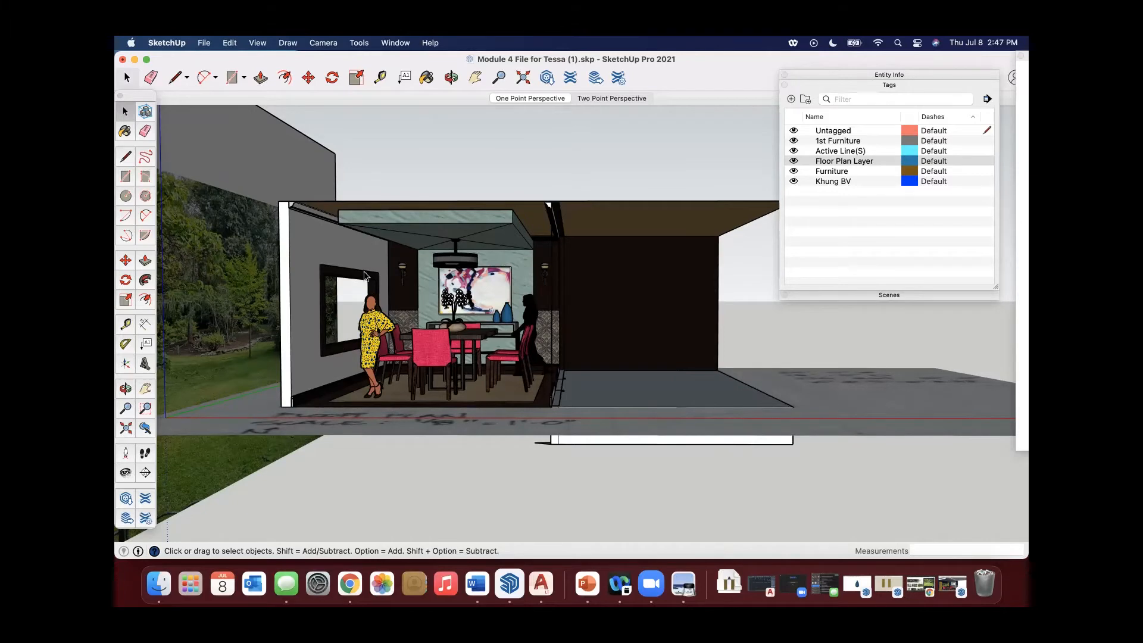
{"action": "left_click", "coordinate": [362, 344]}
Step: Return to the Two Point Perspective scene and remove the fenced-backyard picture from the window opening
{"action": "left_click", "coordinate": [613, 98]}
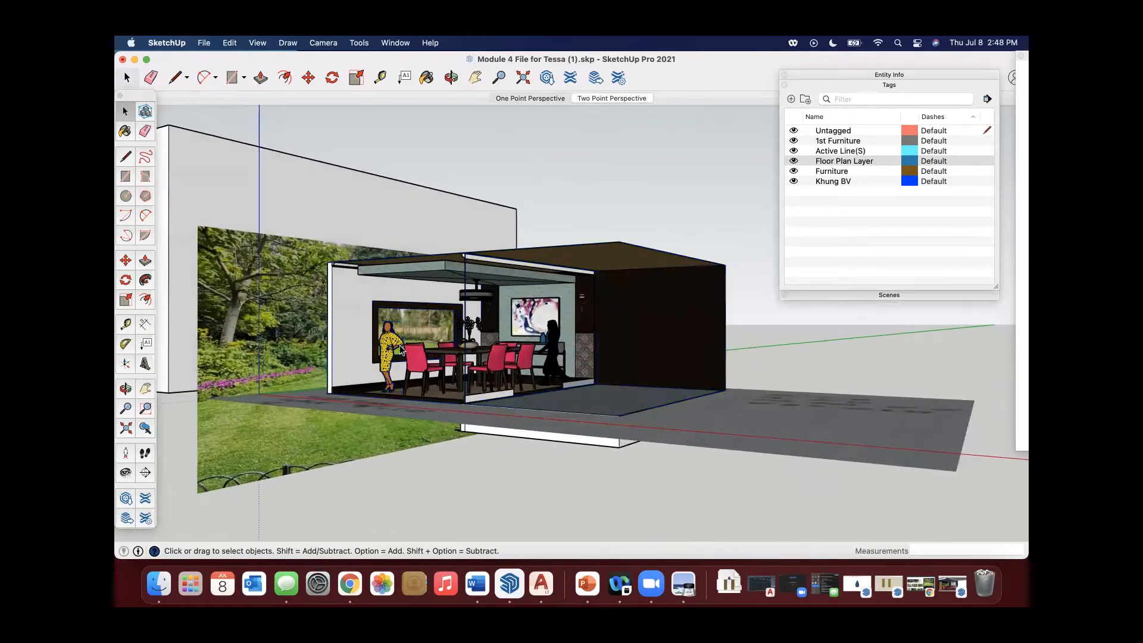
{"action": "right_click", "coordinate": [409, 334]}
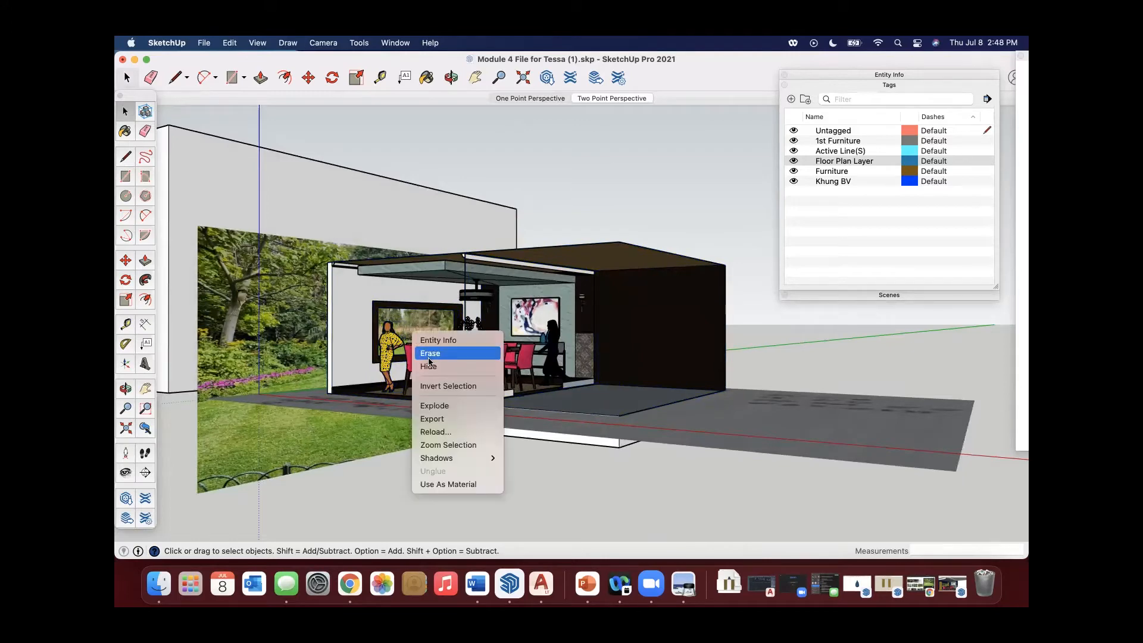
{"action": "left_click", "coordinate": [426, 348]}
Step: Examine the dining room window and the garden backdrop from inside, from behind the window wall and from the front
{"action": "scroll", "coordinate": [427, 349], "scroll_direction": "up", "scroll_amount": 5}
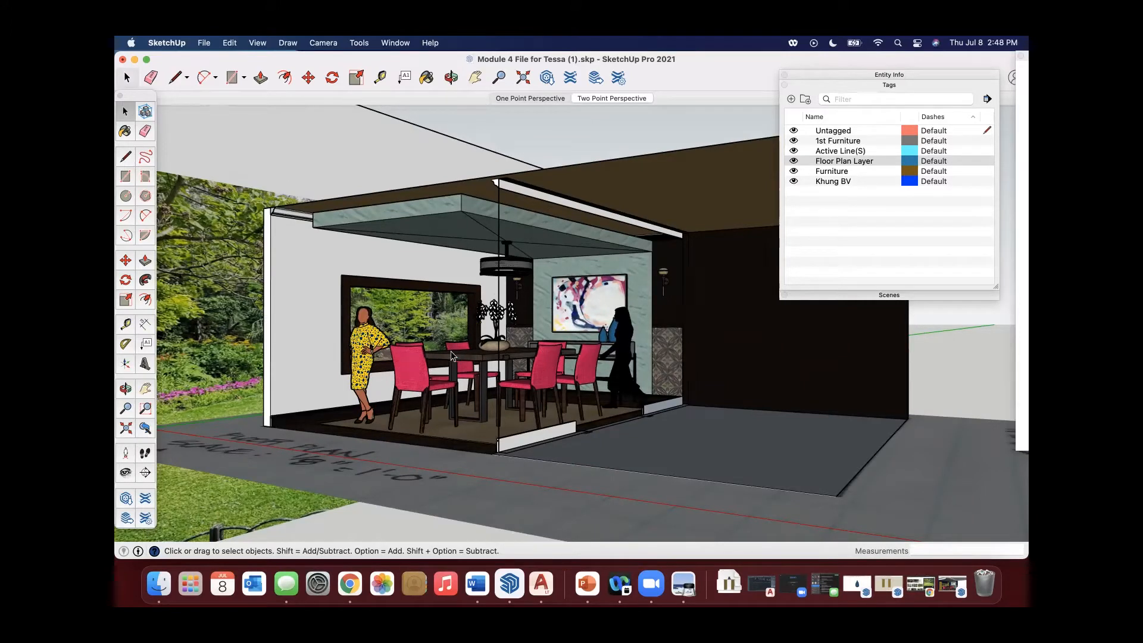
{"action": "middle_click_drag", "start_coordinate": [289, 384], "coordinate": [387, 258]}
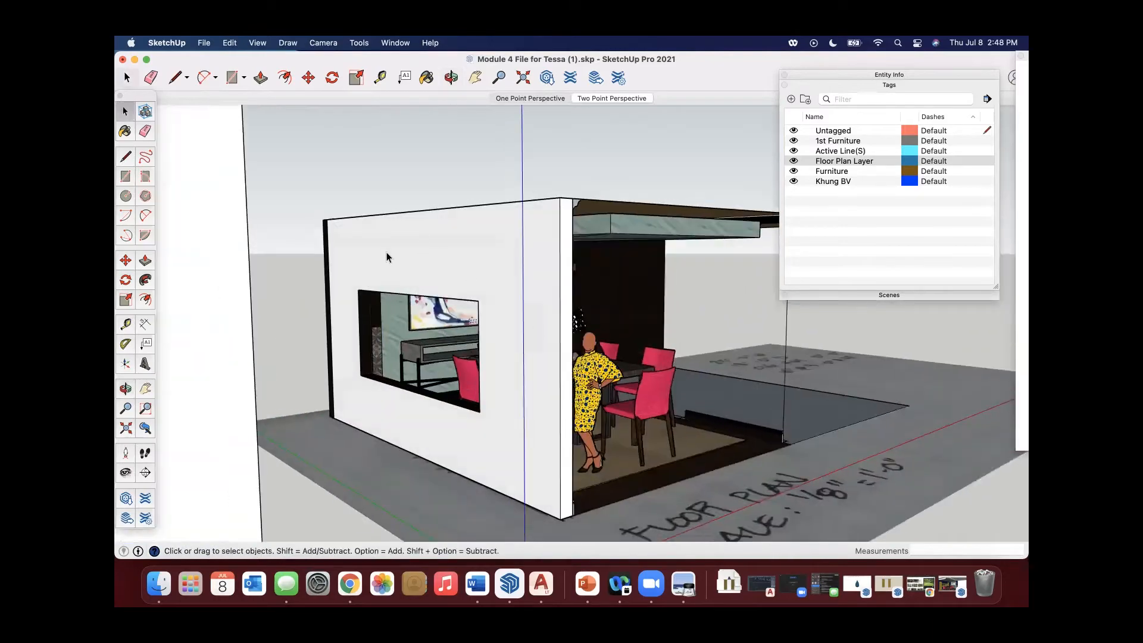
{"action": "scroll", "coordinate": [365, 242], "scroll_direction": "down", "scroll_amount": 5}
{"action": "middle_click_drag", "start_coordinate": [373, 386], "coordinate": [419, 362]}
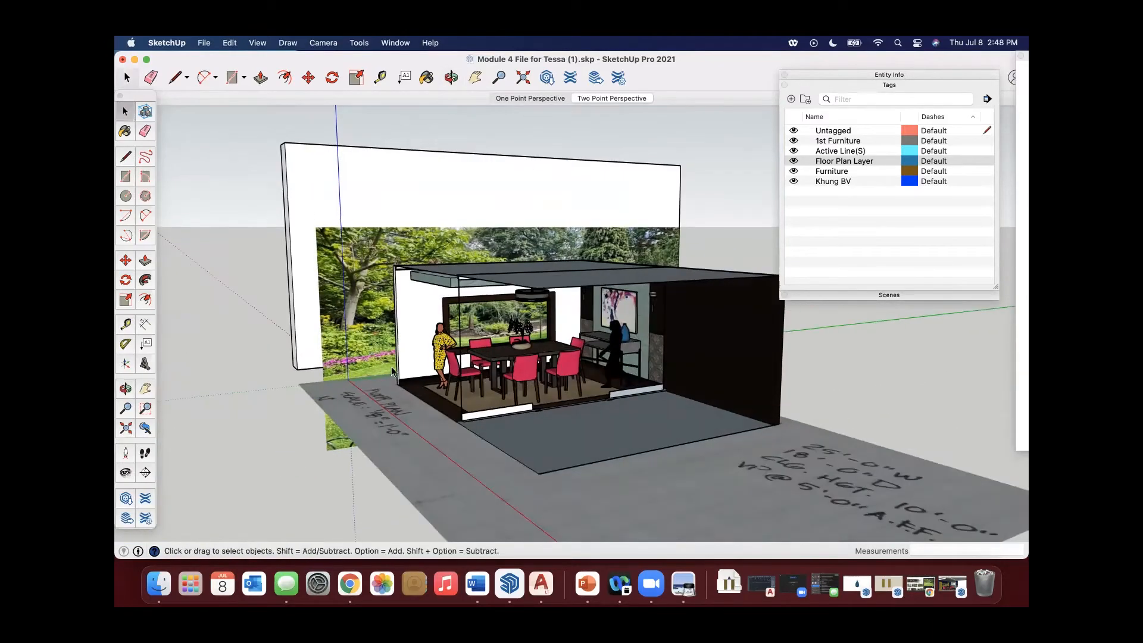
{"action": "scroll", "coordinate": [420, 362], "scroll_direction": "up", "scroll_amount": 5}
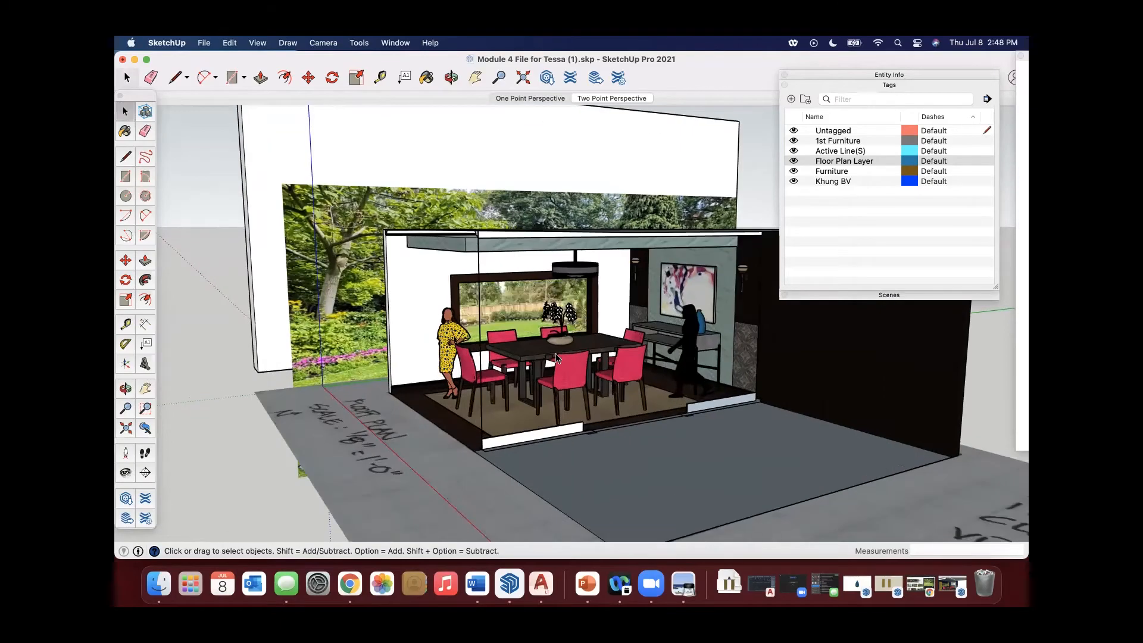
{"action": "scroll", "coordinate": [419, 366], "scroll_direction": "up", "scroll_amount": 8}
{"action": "mouse_move", "coordinate": [468, 339]}
{"action": "middle_mouse_down"}
{"action": "mouse_move", "coordinate": [536, 331]}
{"action": "mouse_move", "coordinate": [476, 337]}
{"action": "mouse_move", "coordinate": [476, 352]}
{"action": "middle_mouse_up"}
{"action": "scroll", "coordinate": [476, 355], "scroll_direction": "down", "scroll_amount": 3}
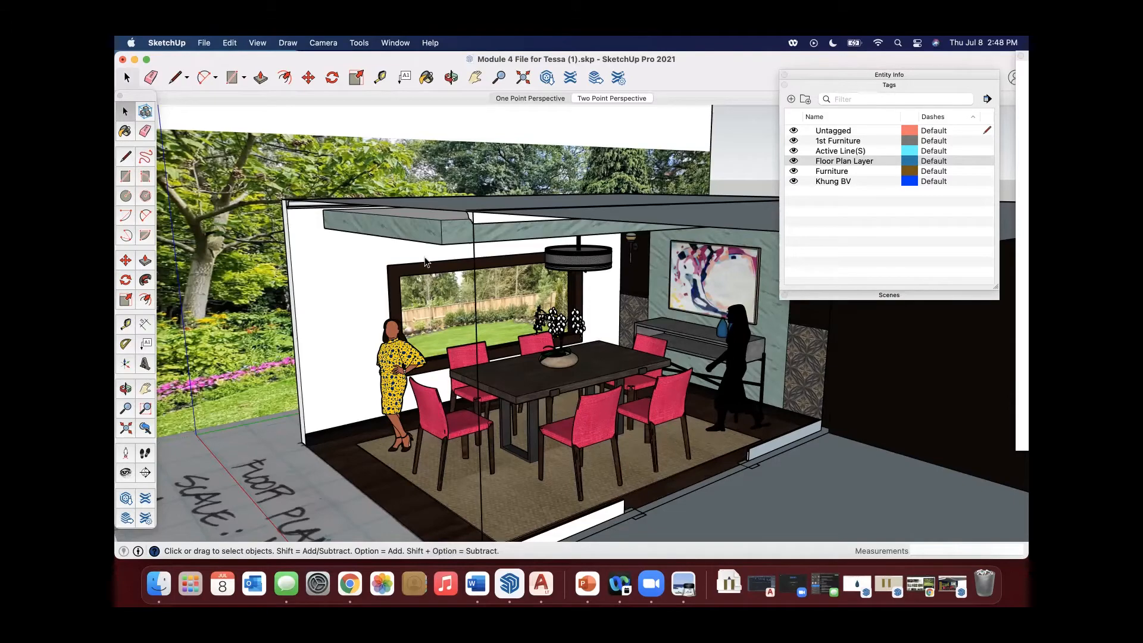
Step: Switch to Chrome and browse the 3D Warehouse curtain models for a set suitable for the dining room window
{"action": "left_click", "coordinate": [349, 583]}
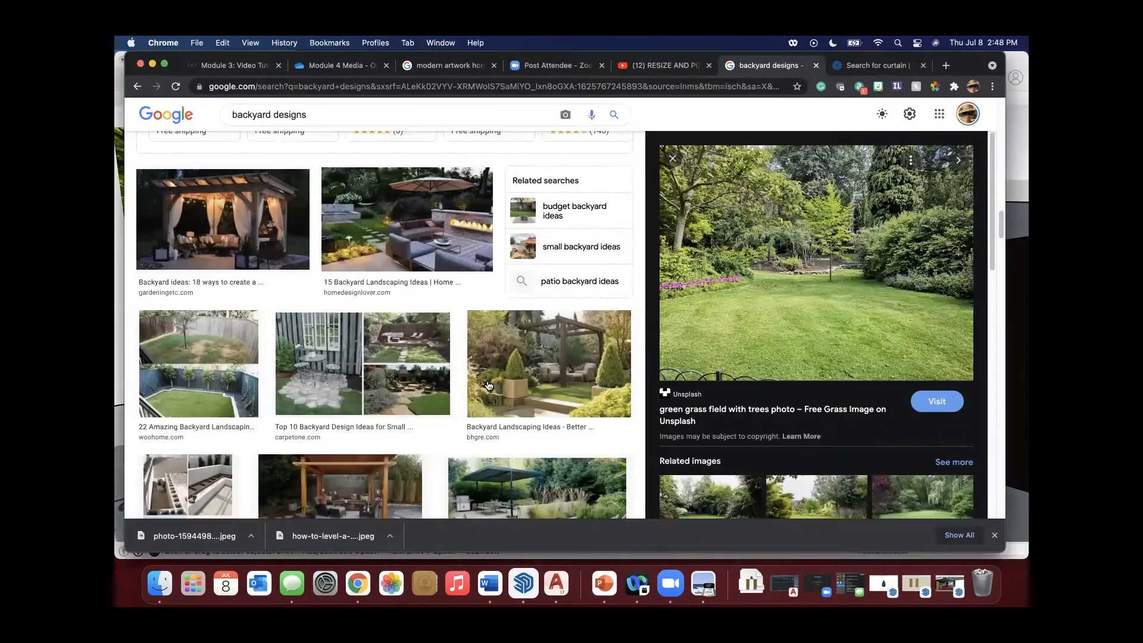
{"action": "left_click", "coordinate": [744, 90]}
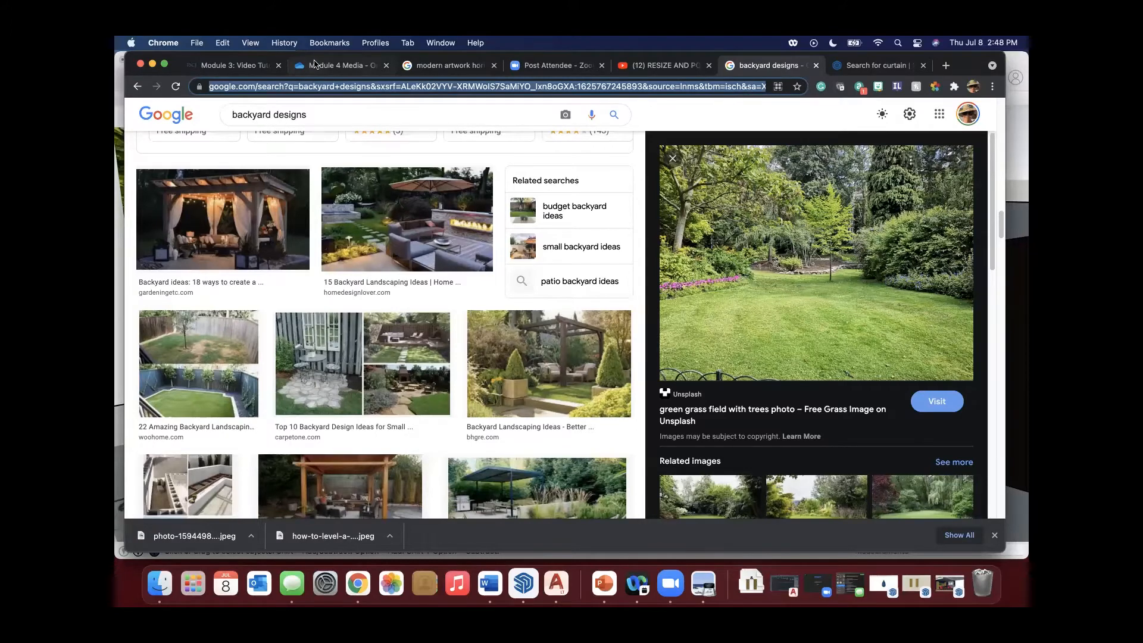
{"action": "left_click", "coordinate": [869, 71]}
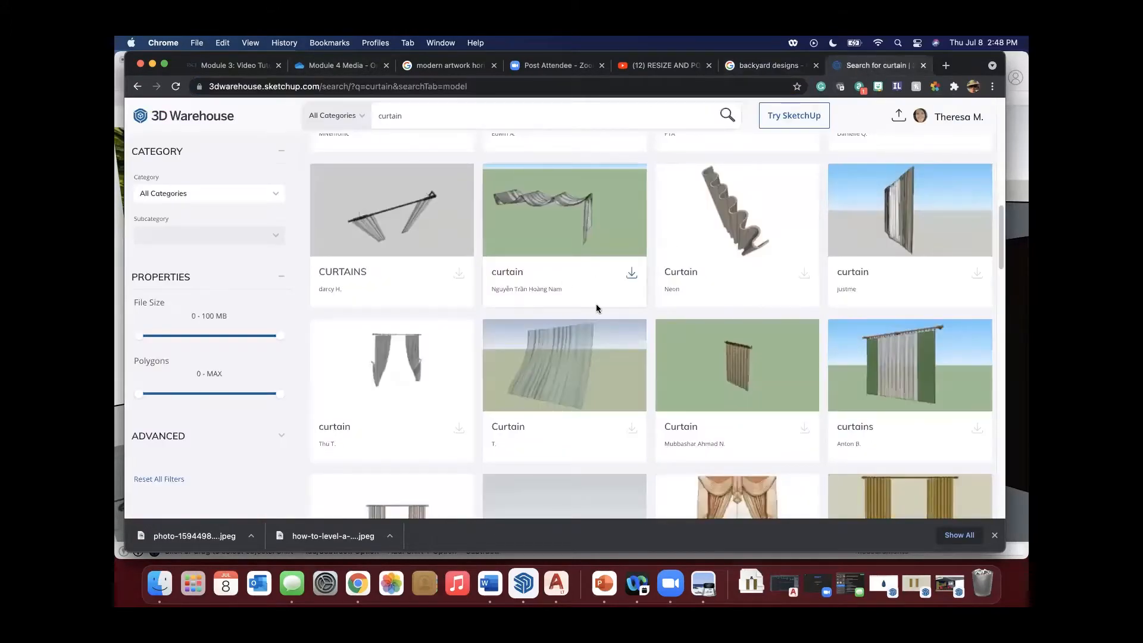
{"action": "scroll", "coordinate": [572, 285], "scroll_direction": "down", "scroll_amount": 3}
{"action": "scroll", "coordinate": [393, 301], "scroll_direction": "up", "scroll_amount": 10}
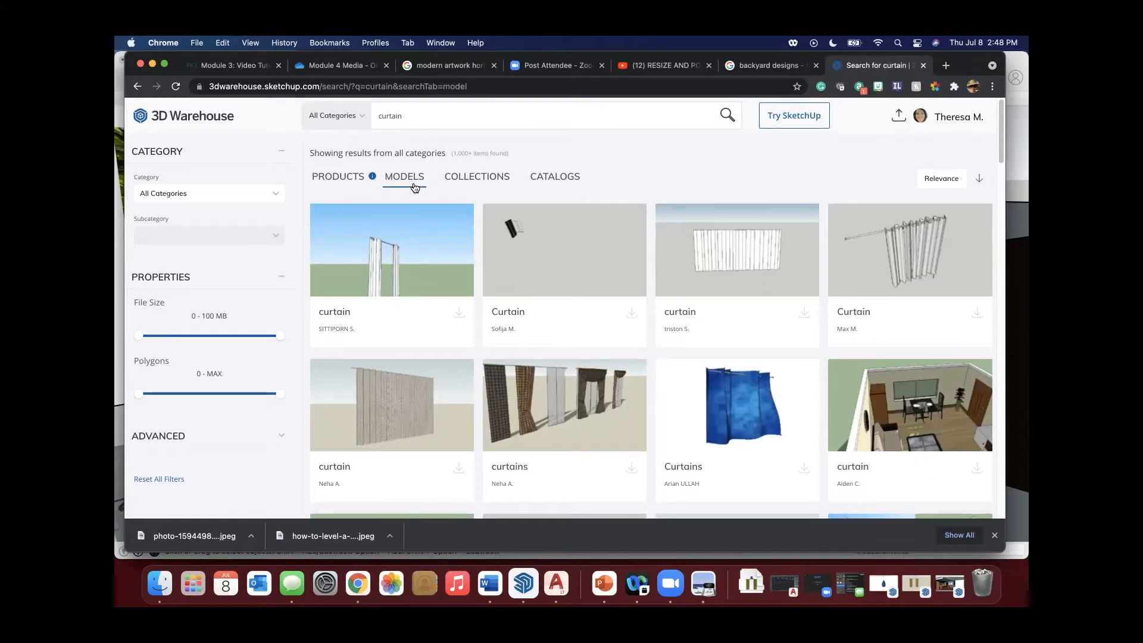
{"action": "scroll", "coordinate": [629, 299], "scroll_direction": "down", "scroll_amount": 10}
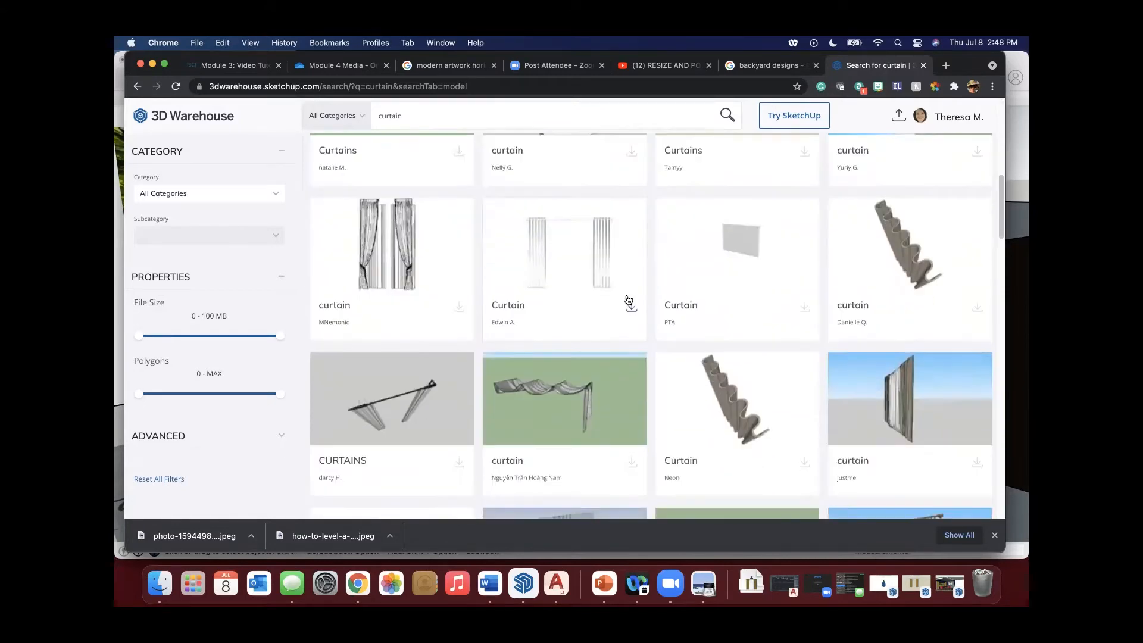
{"action": "scroll", "coordinate": [629, 298], "scroll_direction": "down", "scroll_amount": 5}
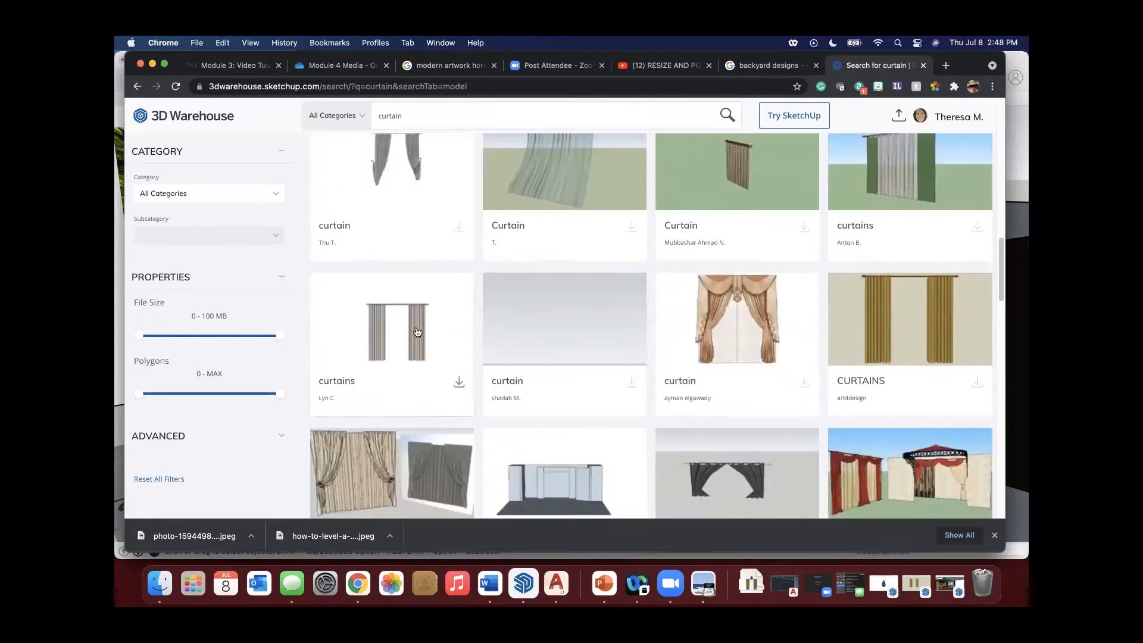
{"action": "scroll", "coordinate": [649, 336], "scroll_direction": "down", "scroll_amount": 5}
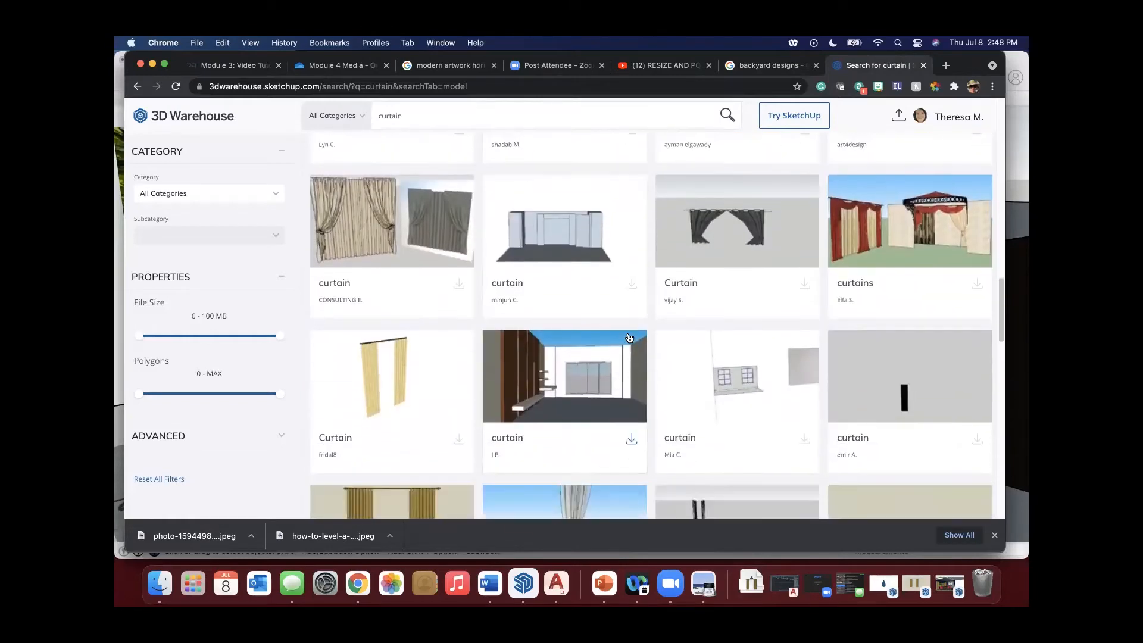
{"action": "scroll", "coordinate": [490, 401], "scroll_direction": "down", "scroll_amount": 2}
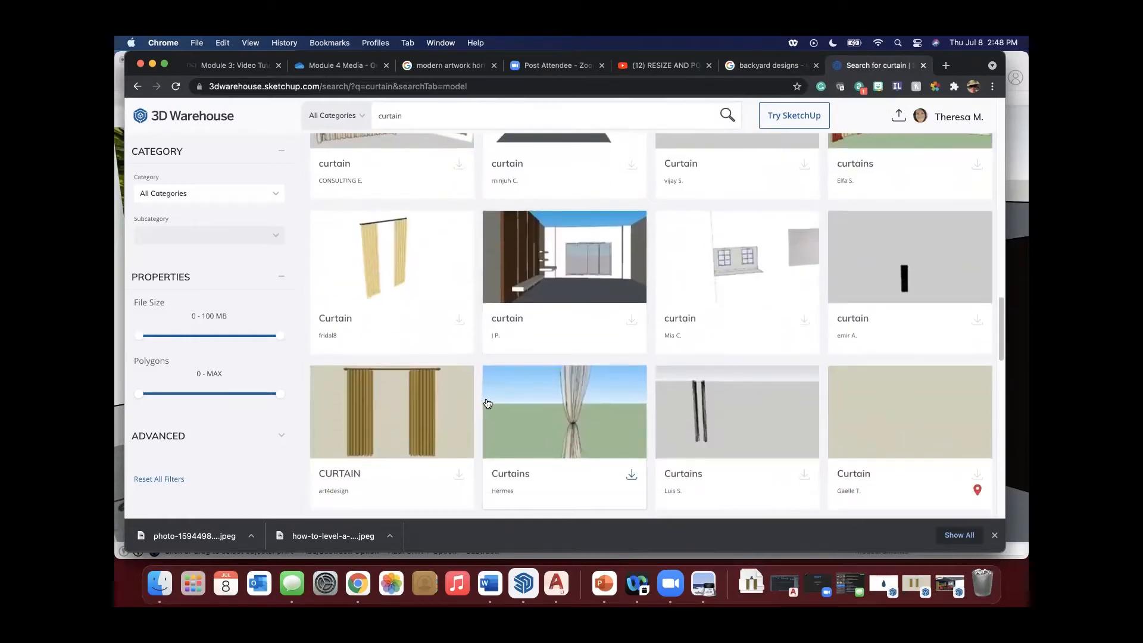
{"action": "scroll", "coordinate": [486, 402], "scroll_direction": "down", "scroll_amount": 4}
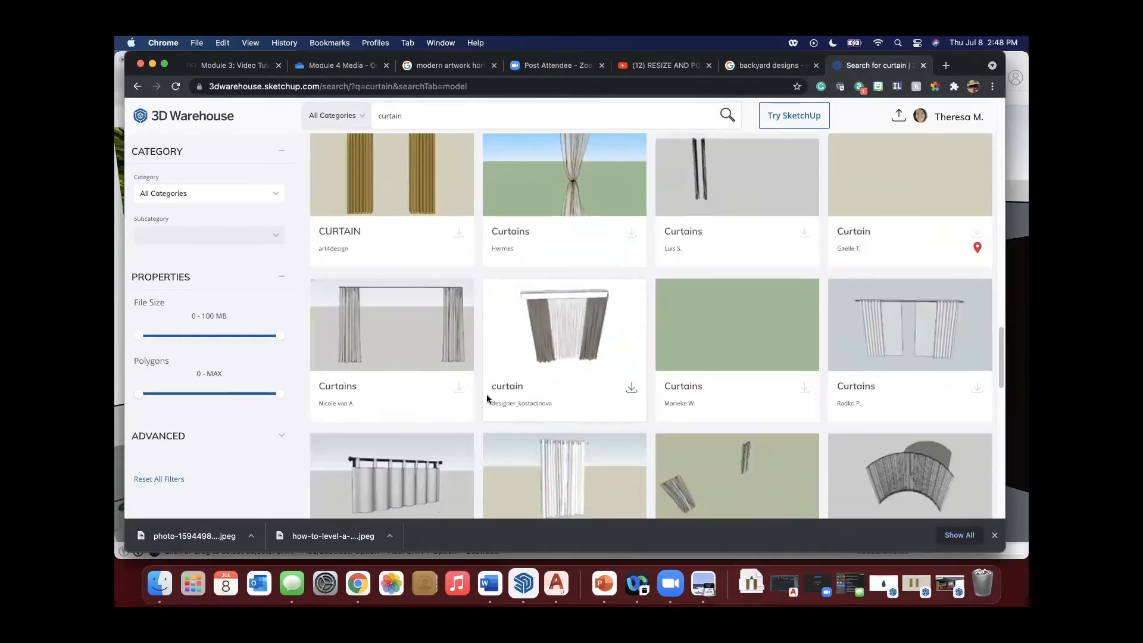
{"action": "scroll", "coordinate": [487, 400], "scroll_direction": "down", "scroll_amount": 2}
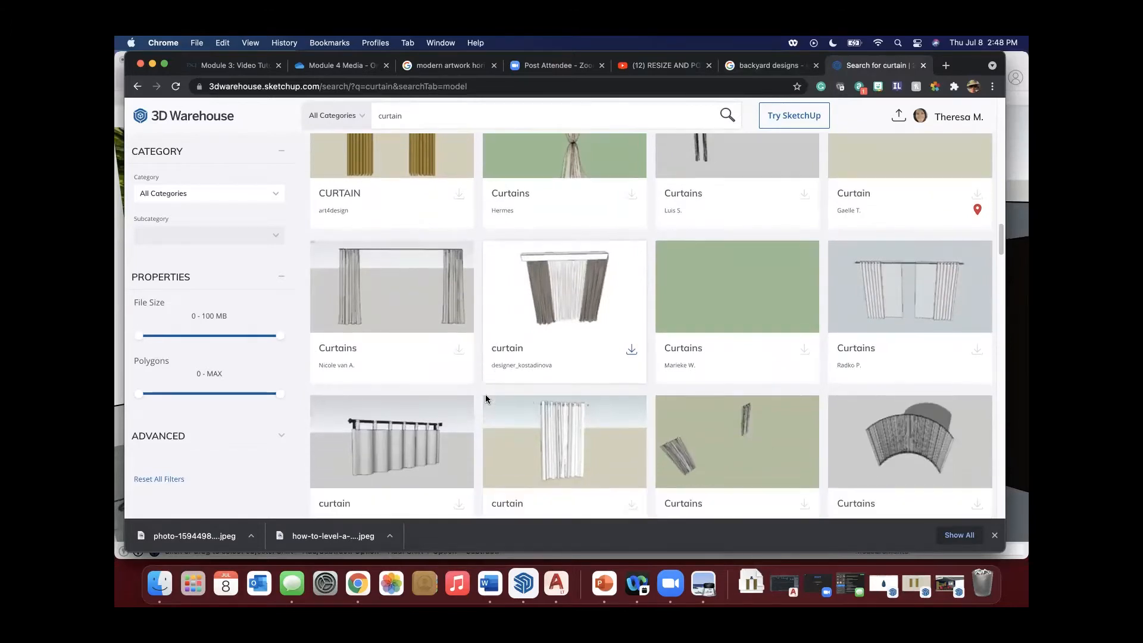
{"action": "scroll", "coordinate": [485, 405], "scroll_direction": "down", "scroll_amount": 2}
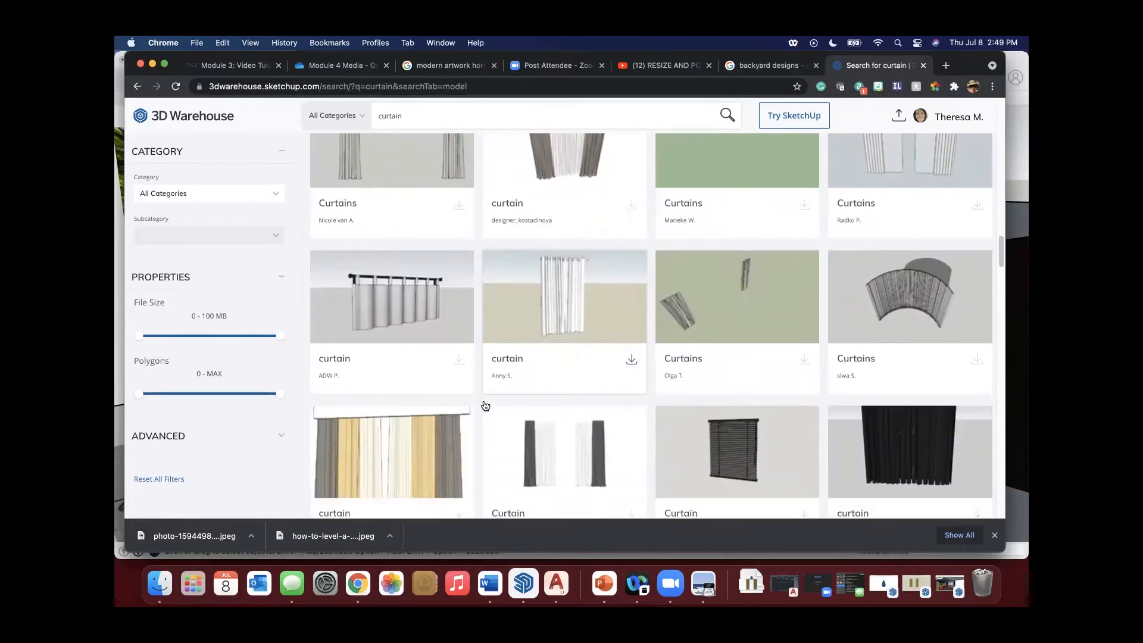
{"action": "scroll", "coordinate": [484, 402], "scroll_direction": "down", "scroll_amount": 2}
{"action": "scroll", "coordinate": [484, 400], "scroll_direction": "down", "scroll_amount": 1}
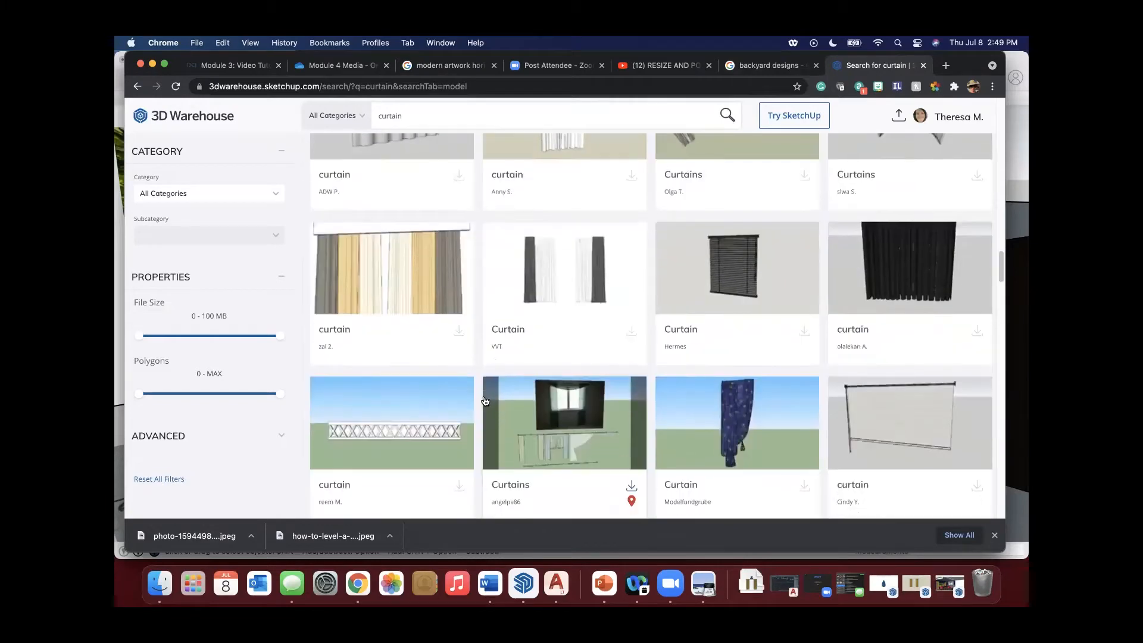
{"action": "scroll", "coordinate": [485, 401], "scroll_direction": "down", "scroll_amount": 2}
{"action": "scroll", "coordinate": [485, 401], "scroll_direction": "down", "scroll_amount": 2}
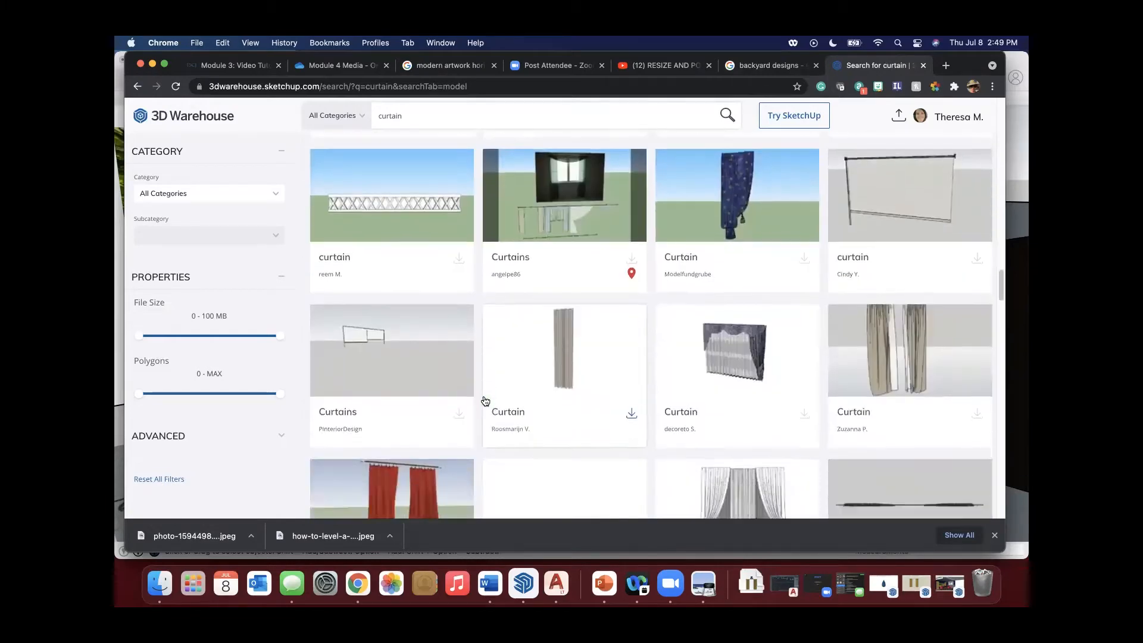
{"action": "scroll", "coordinate": [485, 400], "scroll_direction": "down", "scroll_amount": 3}
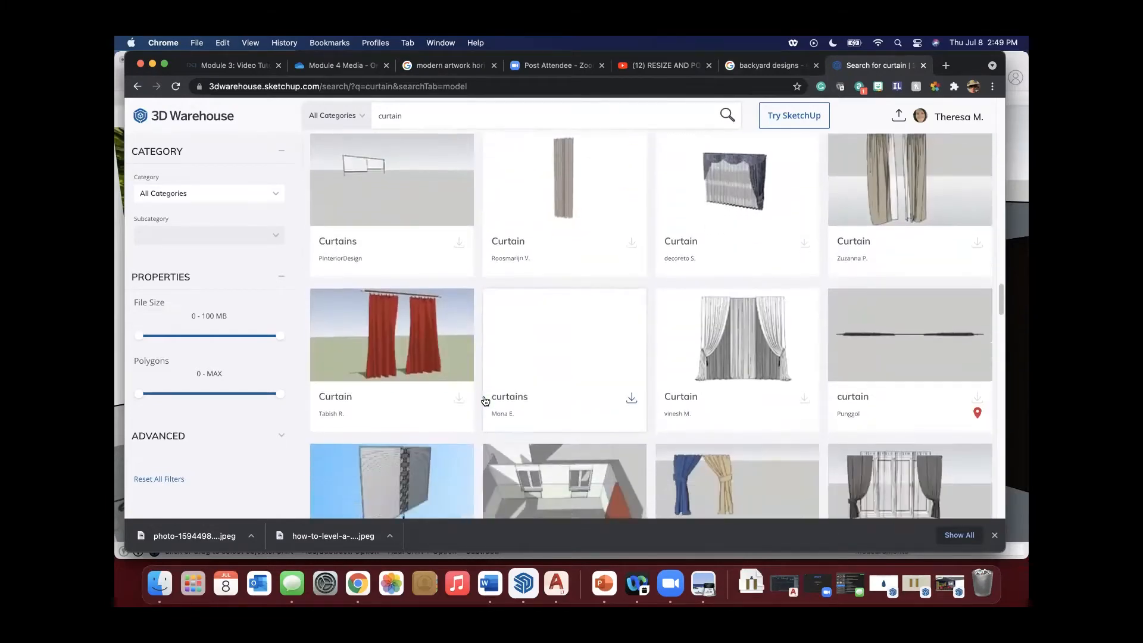
{"action": "scroll", "coordinate": [770, 333], "scroll_direction": "down", "scroll_amount": 10}
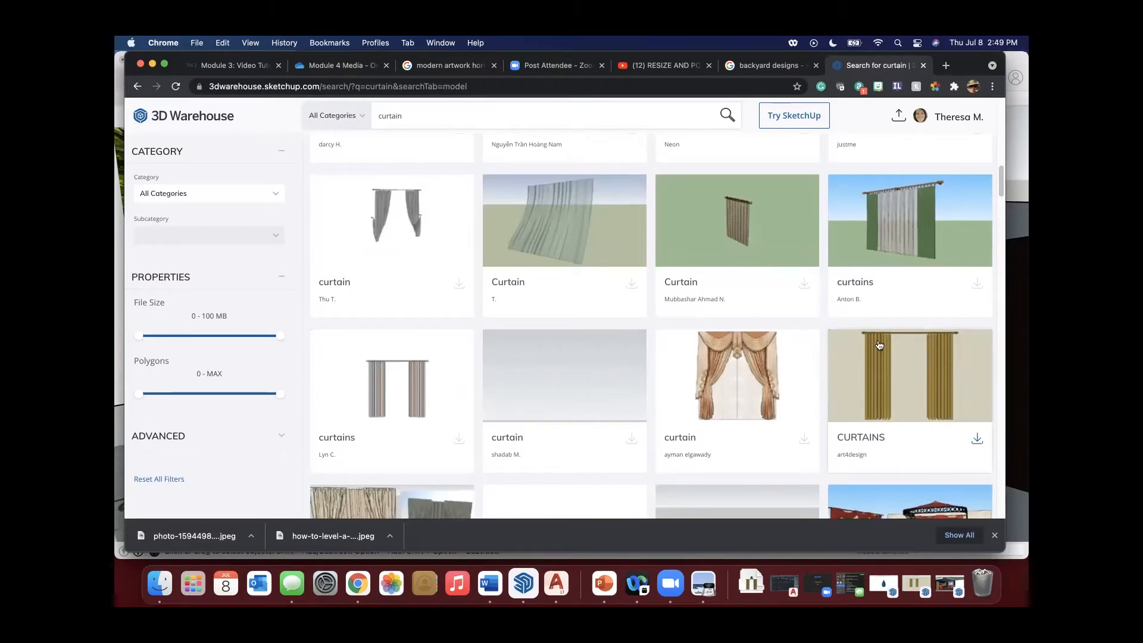
Step: Open the CURTAINS model with gold panels on a rod and download it as a SketchUp 2021 Model
{"action": "left_click", "coordinate": [896, 375]}
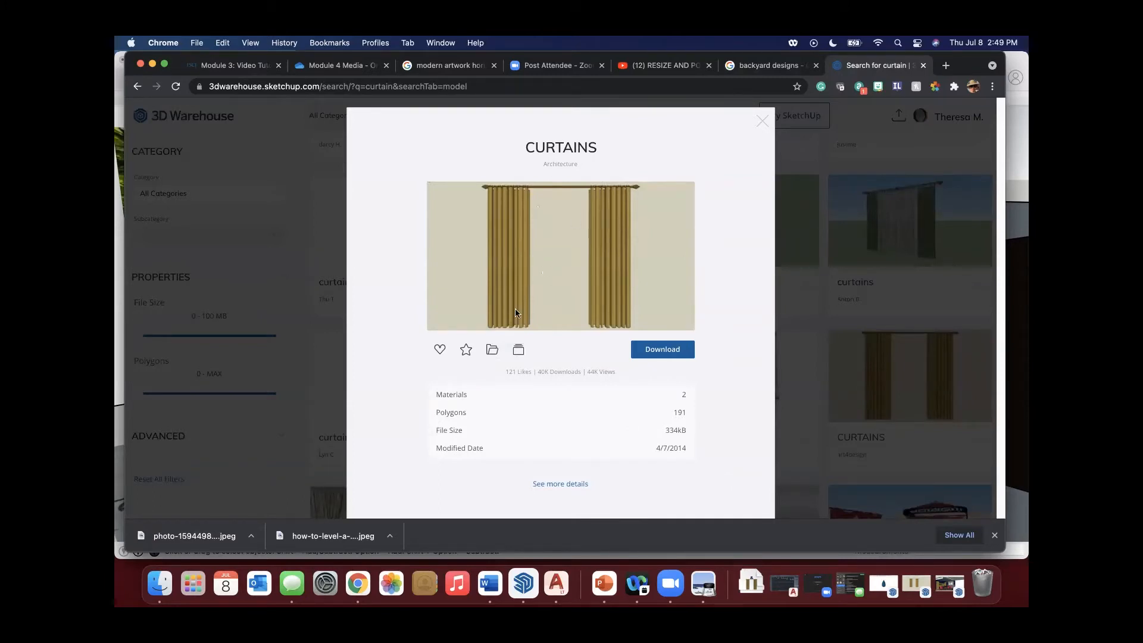
{"action": "left_click", "coordinate": [649, 356]}
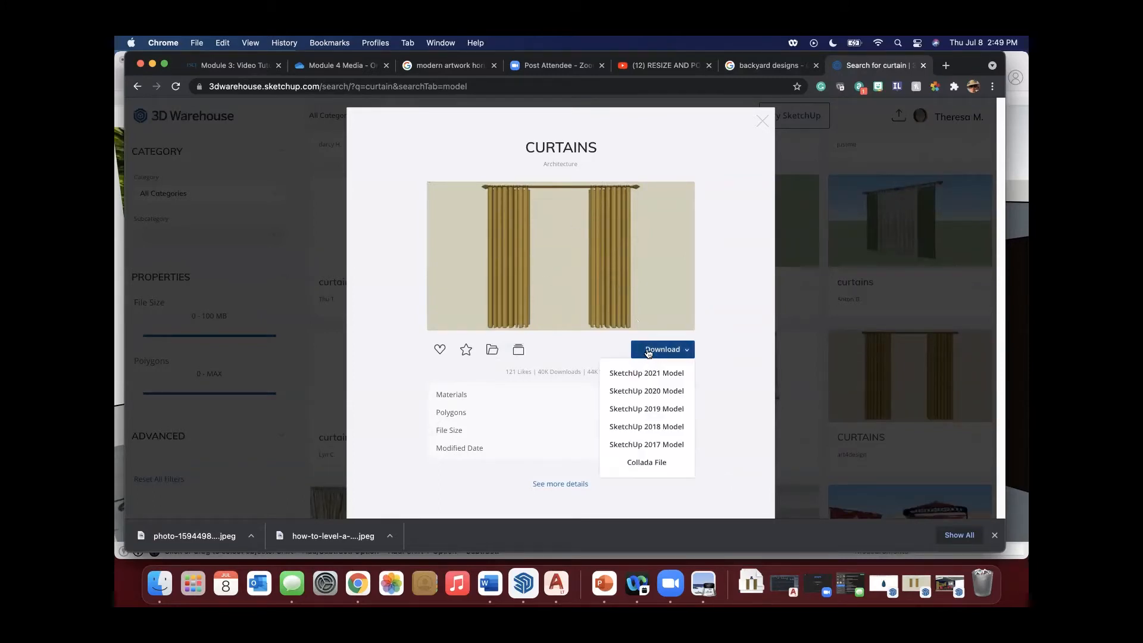
{"action": "left_click", "coordinate": [652, 373]}
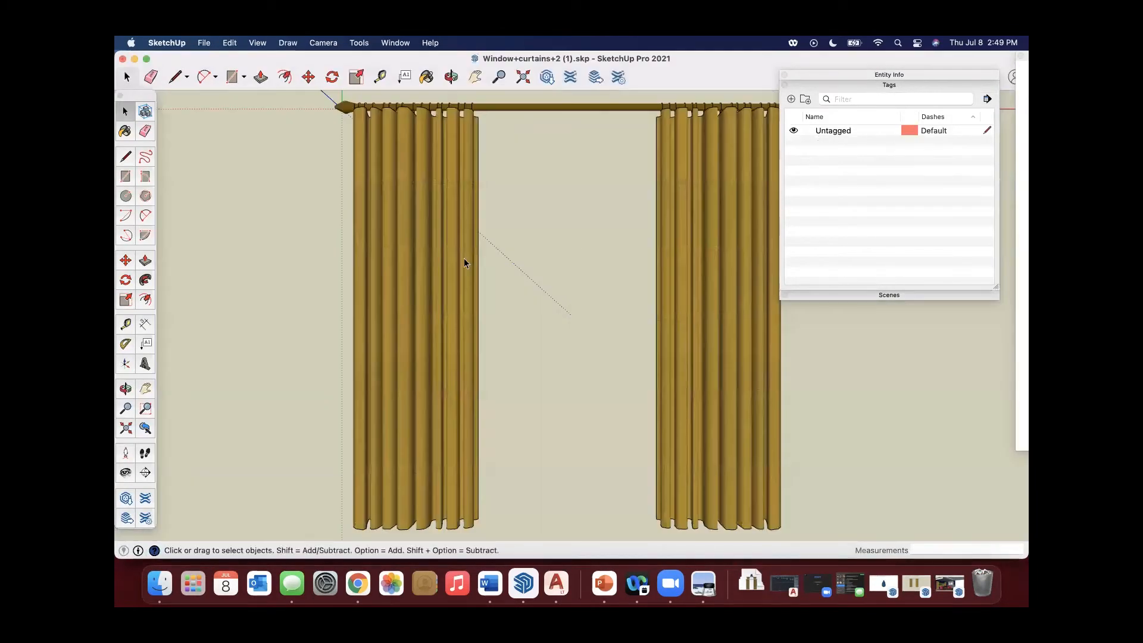
Step: Select the whole curtain set in the downloaded file and minimise its window to return to the dining room model
{"action": "scroll", "coordinate": [453, 247], "scroll_direction": "down", "scroll_amount": 3}
{"action": "left_click_drag", "start_coordinate": [353, 141], "coordinate": [709, 448]}
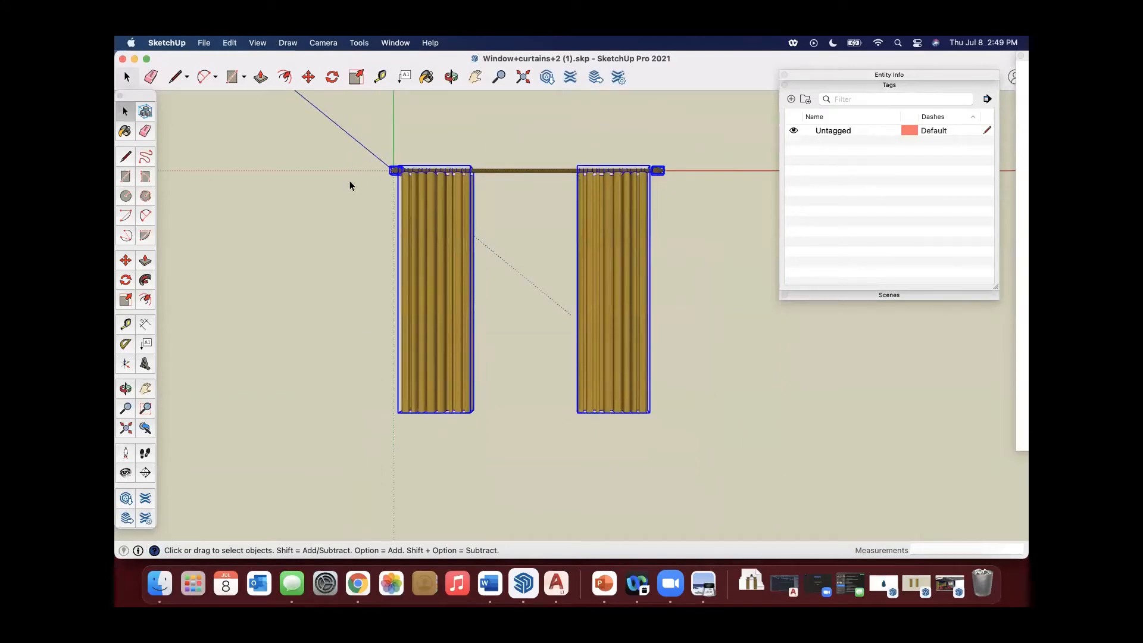
{"action": "left_click", "coordinate": [135, 59]}
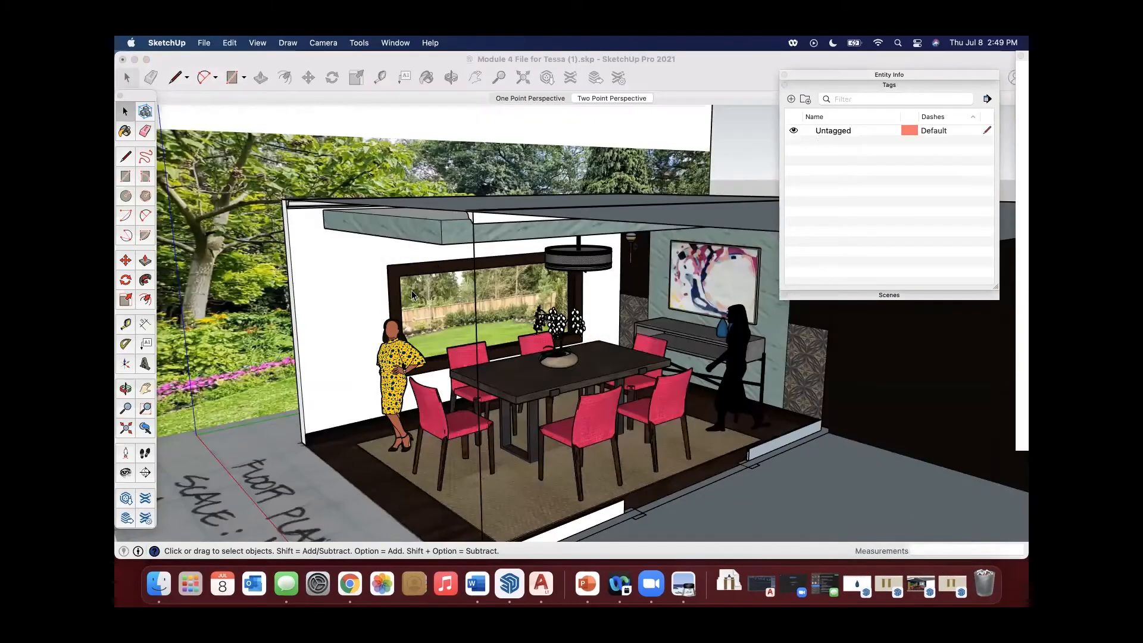
Step: Delete the garden backdrop wall with its leftover faces and edges behind the room, and hide the Floor Plan Layer tag
{"action": "left_click", "coordinate": [402, 303]}
{"action": "scroll", "coordinate": [619, 179], "scroll_direction": "down", "scroll_amount": 8}
{"action": "middle_click_drag", "start_coordinate": [688, 131], "coordinate": [695, 255]}
{"action": "scroll", "coordinate": [619, 241], "scroll_direction": "down", "scroll_amount": 1}
{"action": "scroll", "coordinate": [620, 240], "scroll_direction": "down", "scroll_amount": 3}
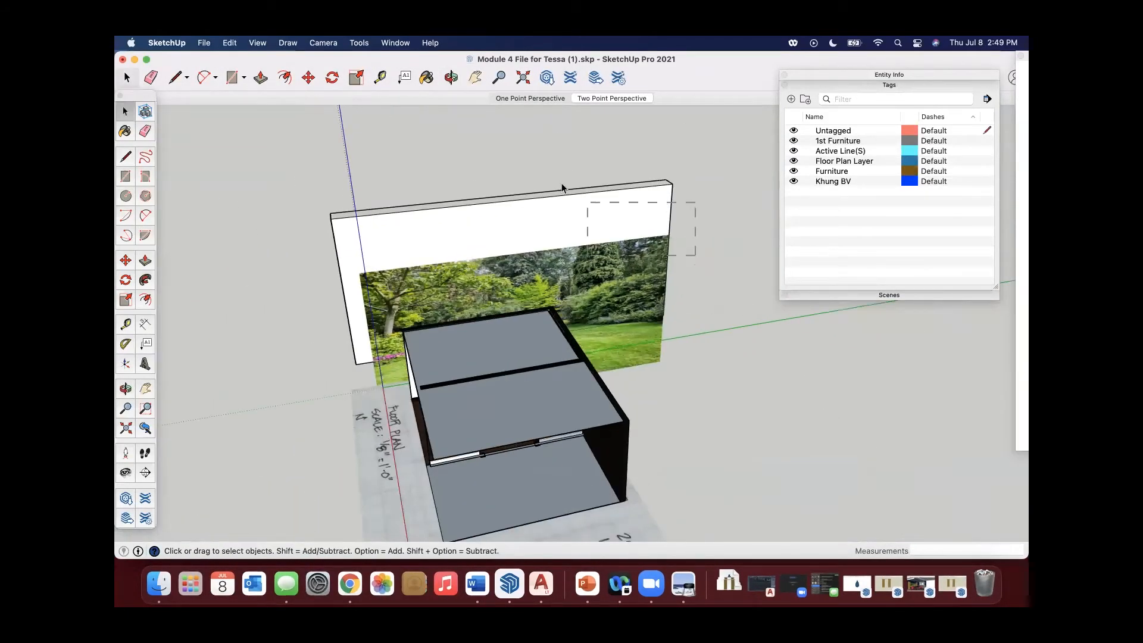
{"action": "left_click_drag", "start_coordinate": [532, 172], "coordinate": [531, 169]}
{"action": "key", "text": "Delete"}
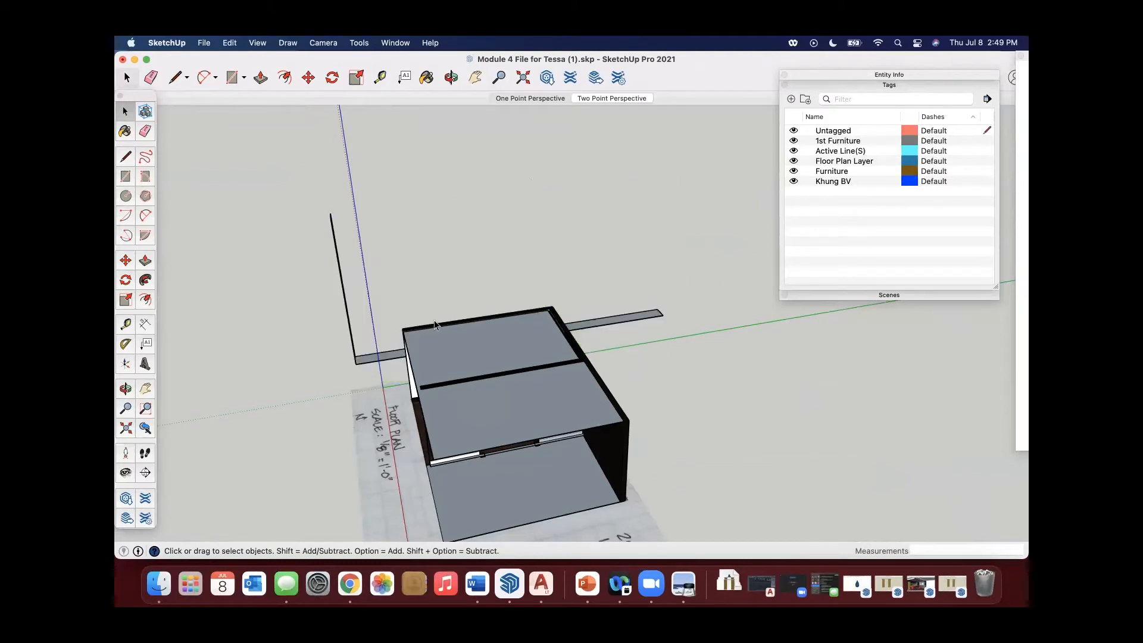
{"action": "left_click_drag", "start_coordinate": [377, 376], "coordinate": [316, 335]}
{"action": "key", "text": "Delete"}
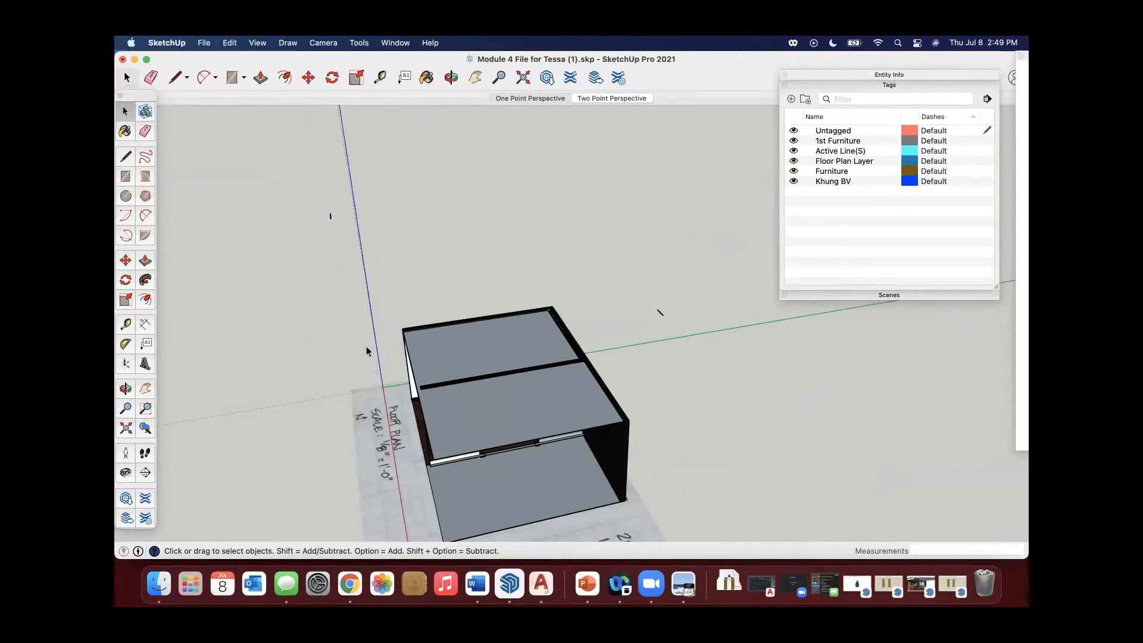
{"action": "left_click_drag", "start_coordinate": [695, 337], "coordinate": [616, 286]}
{"action": "left_click", "coordinate": [794, 160]}
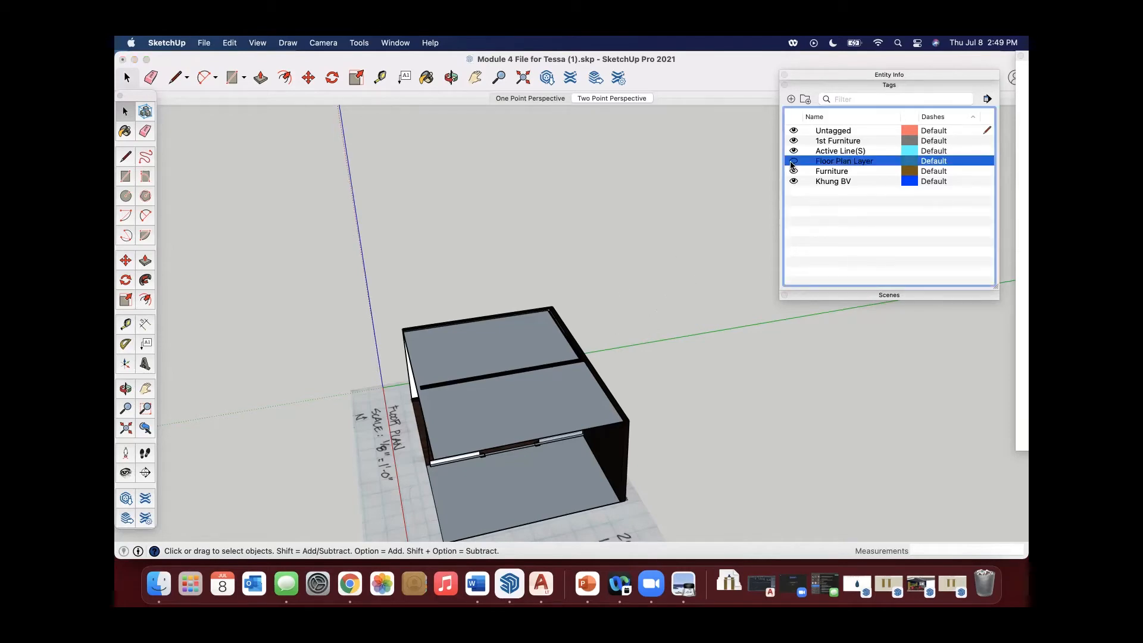
Step: Hide the woman in the yellow dress in front of the window and the orchid centrepiece on the dining table
{"action": "middle_click_drag", "start_coordinate": [316, 470], "coordinate": [437, 419]}
{"action": "scroll", "coordinate": [437, 419], "scroll_direction": "up", "scroll_amount": 10}
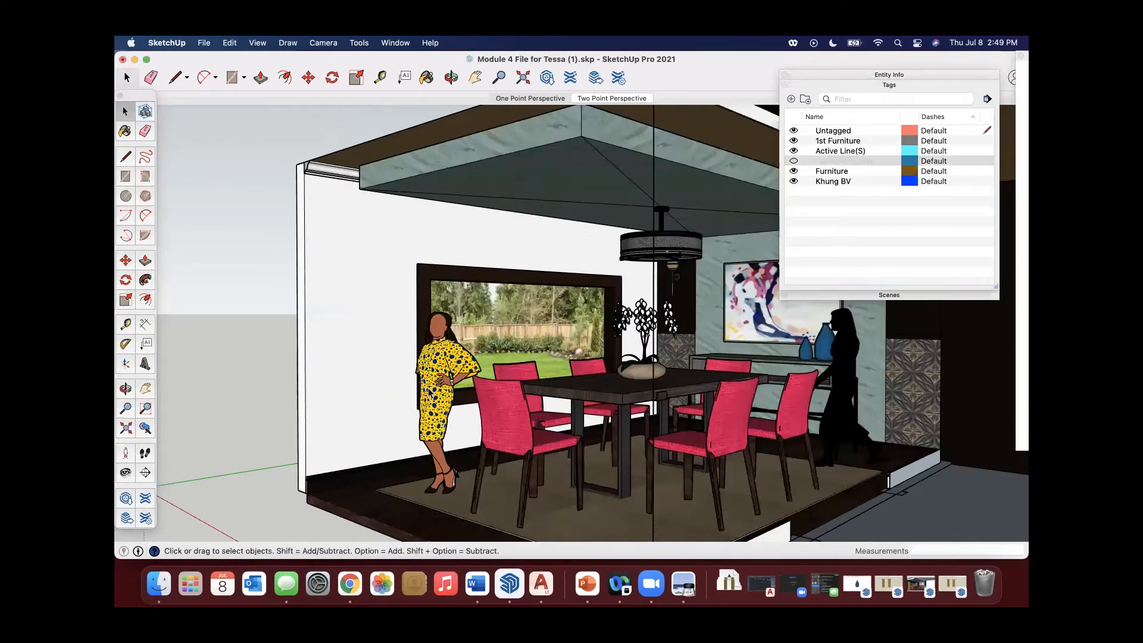
{"action": "left_click", "coordinate": [432, 394]}
{"action": "right_click", "coordinate": [432, 394]}
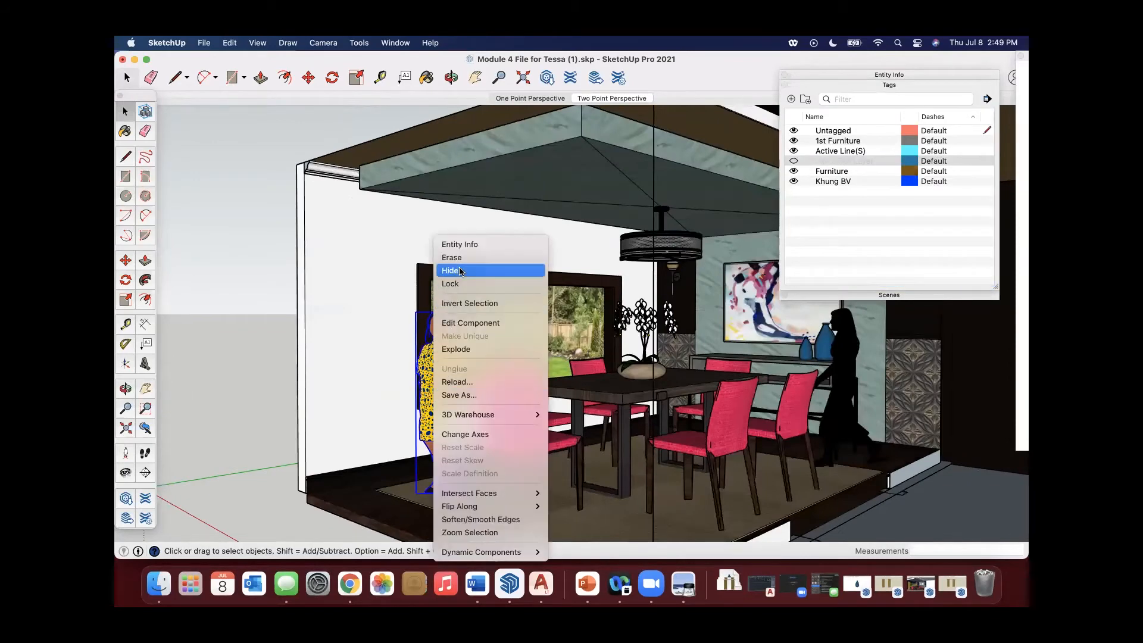
{"action": "left_click", "coordinate": [458, 271]}
{"action": "scroll", "coordinate": [455, 330], "scroll_direction": "down", "scroll_amount": 1}
{"action": "left_click", "coordinate": [653, 329]}
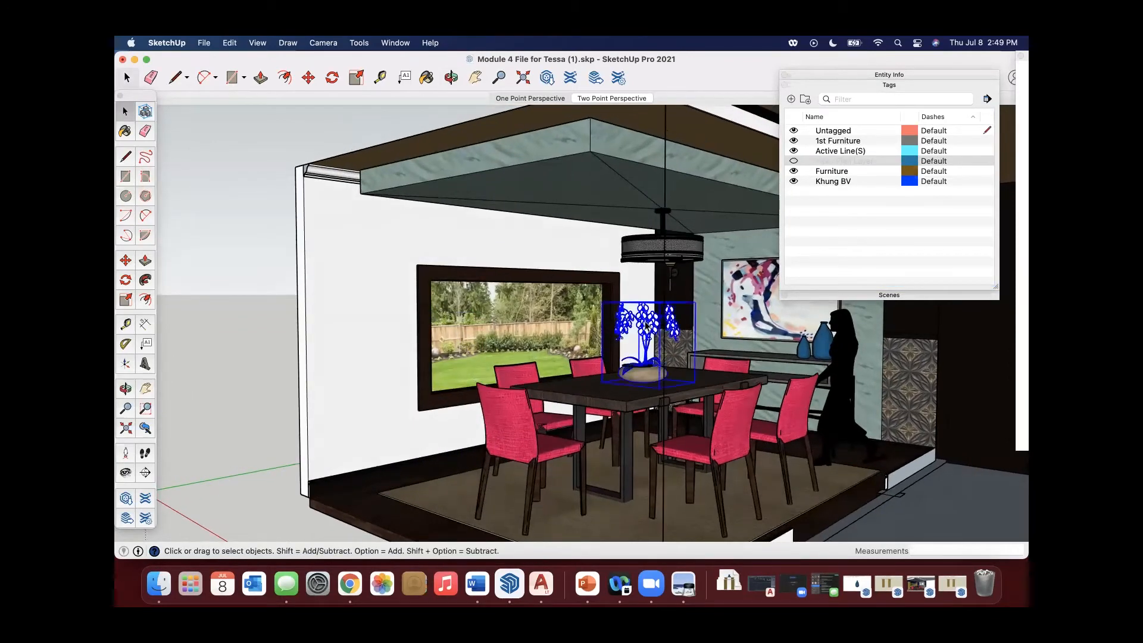
{"action": "right_click", "coordinate": [653, 329]}
{"action": "left_click", "coordinate": [661, 353]}
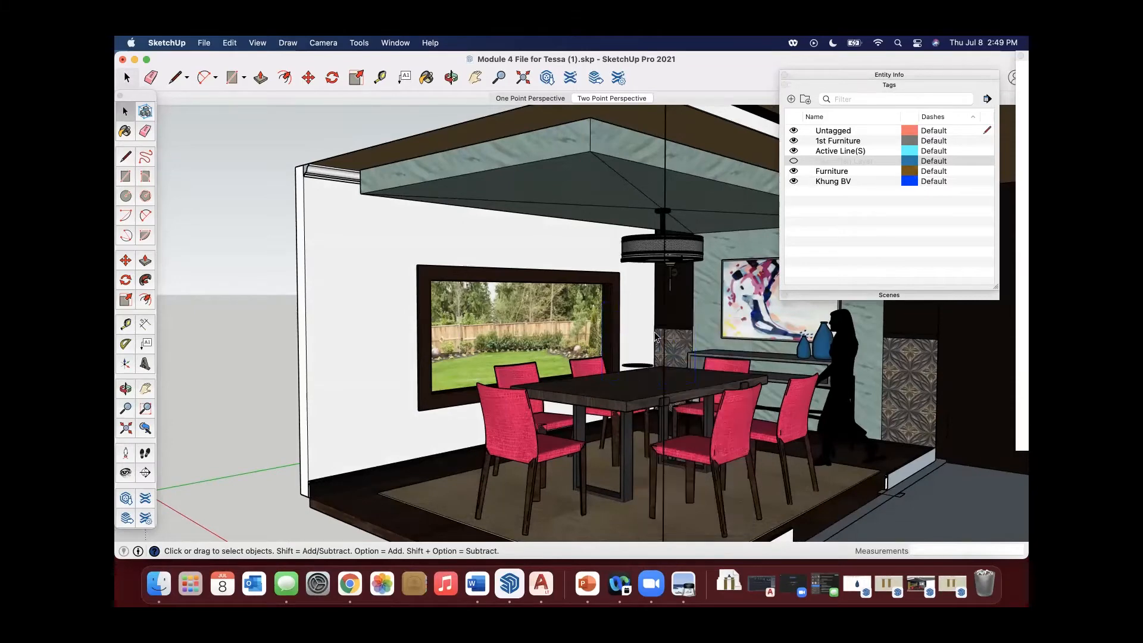
Step: Hide the Furniture tag and assign the outline of the circle left floating beside the window to that tag
{"action": "left_click", "coordinate": [795, 171]}
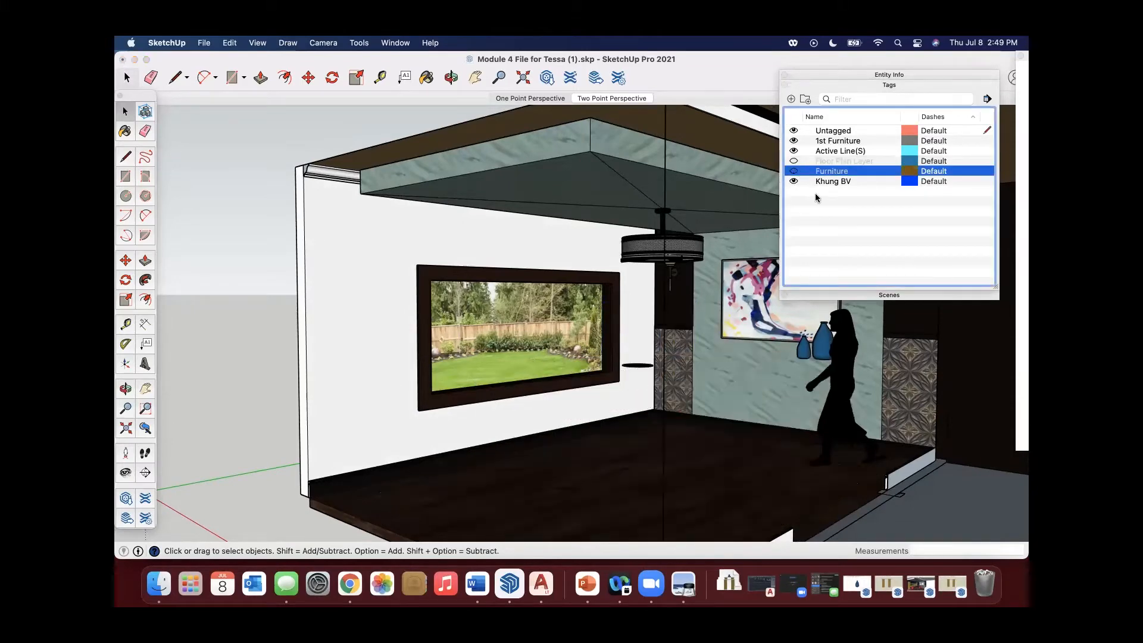
{"action": "scroll", "coordinate": [640, 370], "scroll_direction": "up", "scroll_amount": 4}
{"action": "left_click", "coordinate": [637, 366]}
{"action": "left_click", "coordinate": [642, 362]}
{"action": "left_click", "coordinate": [912, 74]}
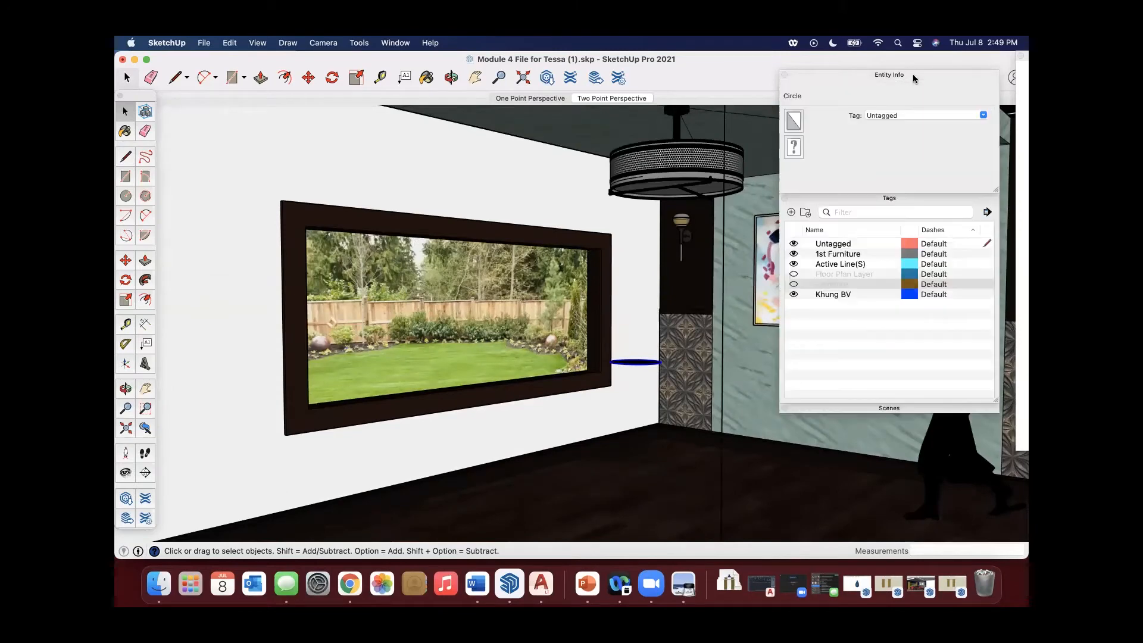
{"action": "left_click", "coordinate": [983, 115]}
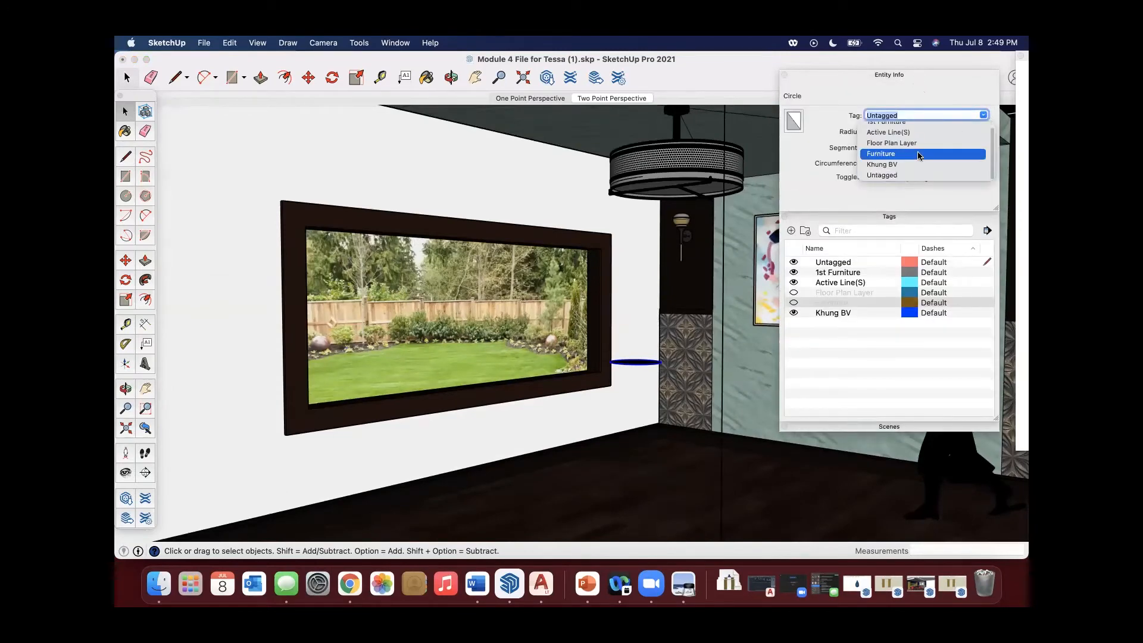
{"action": "left_click", "coordinate": [892, 153]}
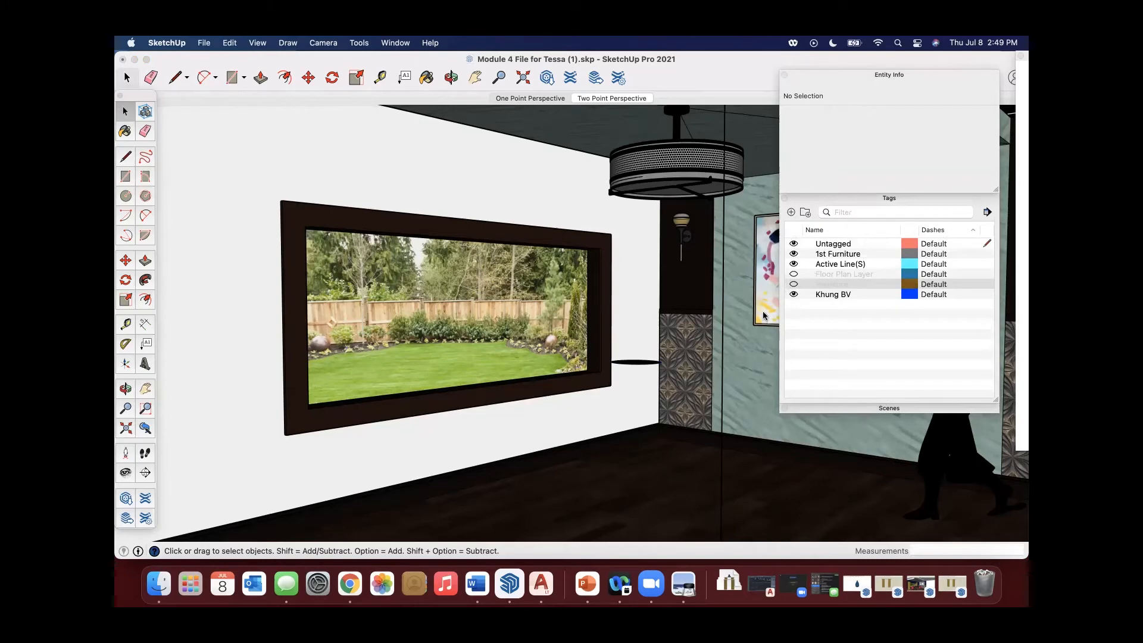
Step: Assign the floating circle's face together with its edges to the Furniture tag
{"action": "left_click", "coordinate": [636, 364]}
{"action": "middle_click_drag", "start_coordinate": [662, 344], "coordinate": [632, 382]}
{"action": "left_click", "coordinate": [587, 420]}
{"action": "double_click", "coordinate": [586, 421]}
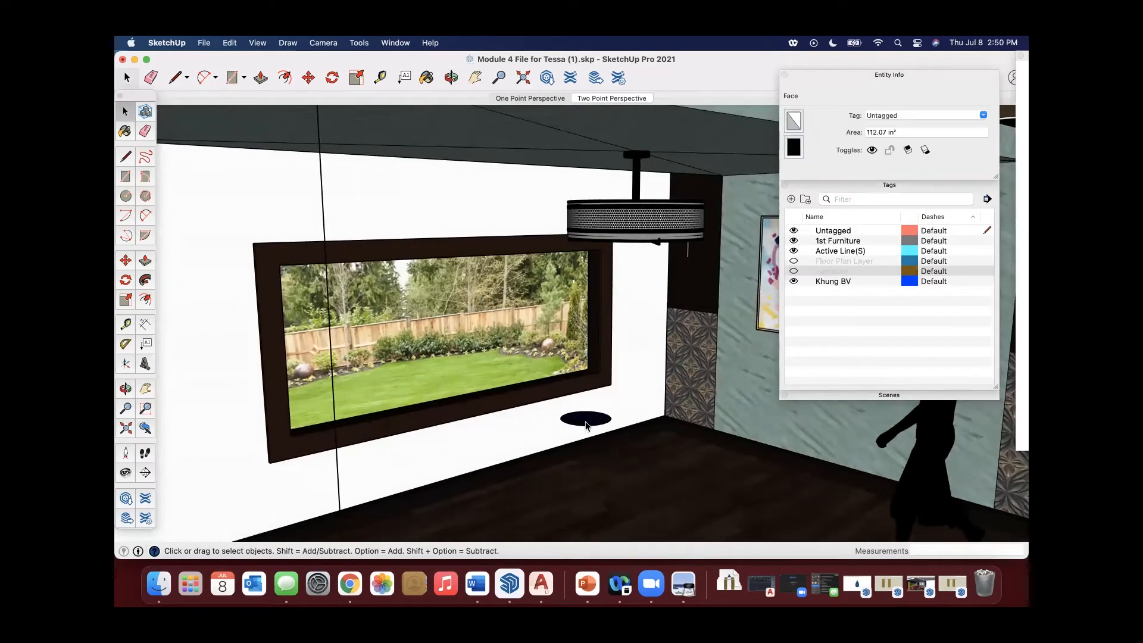
{"action": "left_click", "coordinate": [985, 116]}
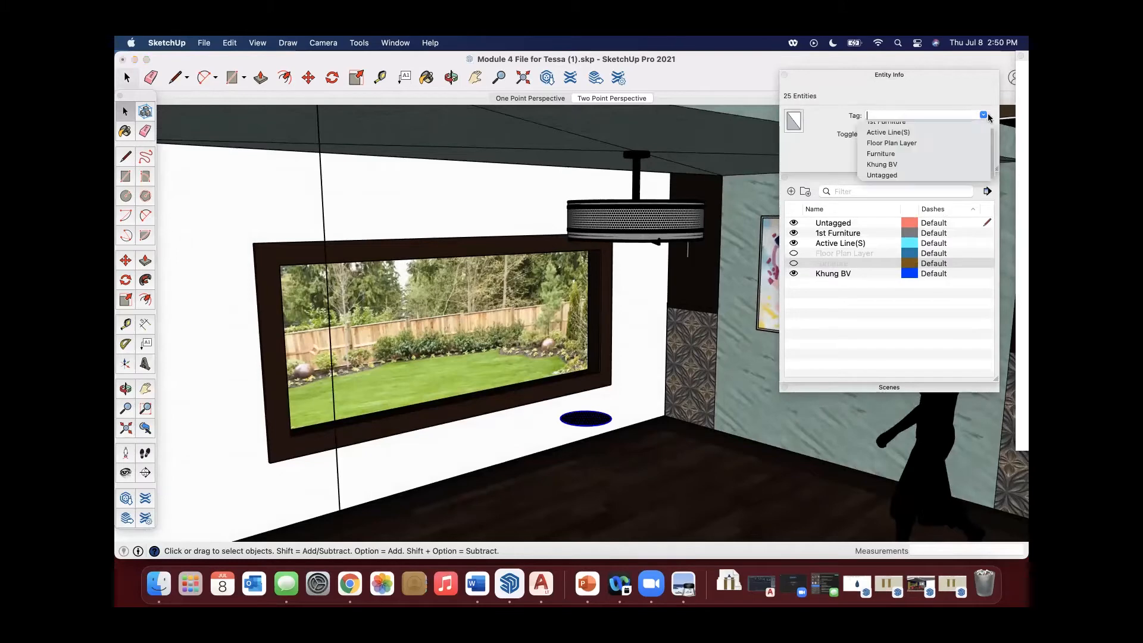
{"action": "left_click", "coordinate": [882, 154]}
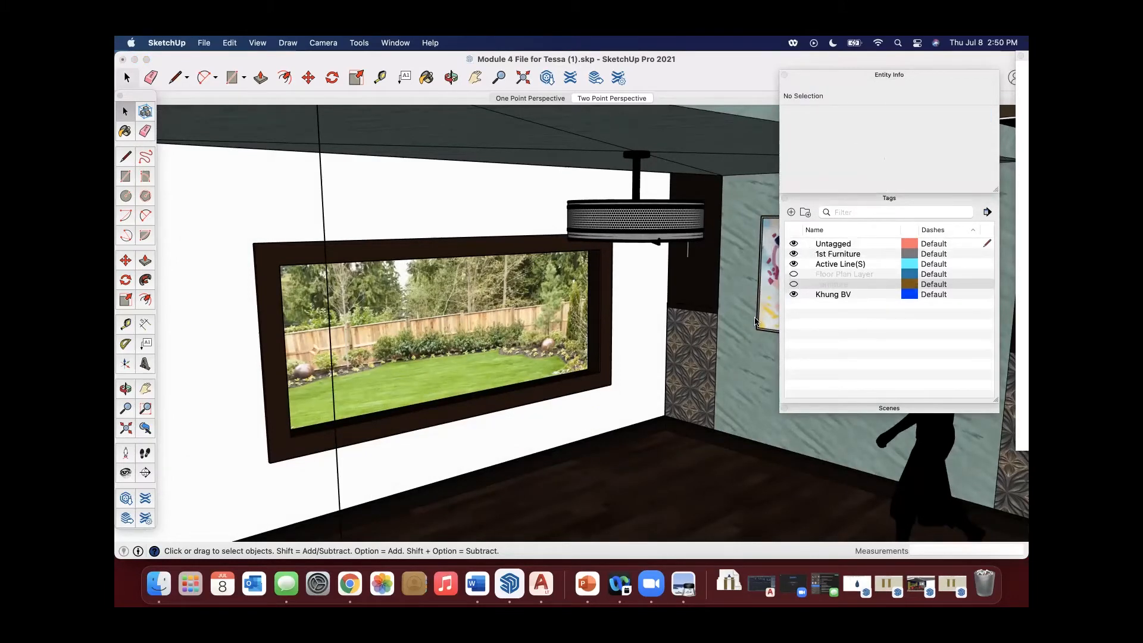
Step: Paste the copied curtain set and place it in the open space beside the dining room
{"action": "scroll", "coordinate": [755, 316], "scroll_direction": "down", "scroll_amount": 5}
{"action": "scroll", "coordinate": [534, 302], "scroll_direction": "up", "scroll_amount": 3}
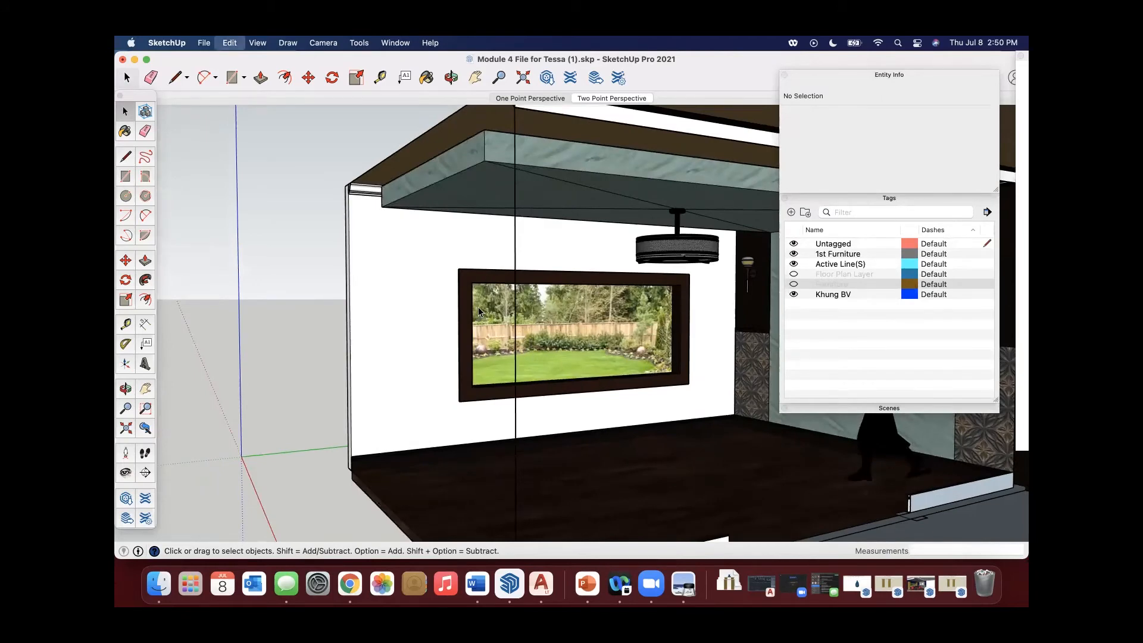
{"action": "key", "text": "super+v"}
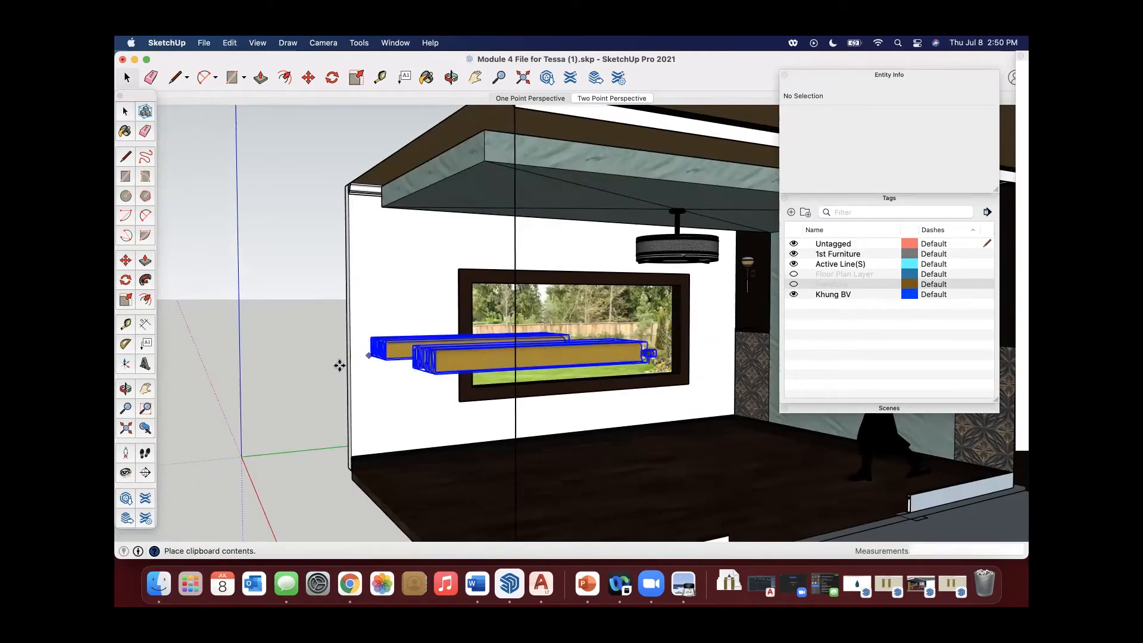
{"action": "scroll", "coordinate": [282, 359], "scroll_direction": "down", "scroll_amount": 2}
{"action": "mouse_move", "coordinate": [255, 395]}
{"action": "middle_mouse_down"}
{"action": "mouse_move", "coordinate": [372, 370]}
{"action": "mouse_move", "coordinate": [495, 258]}
{"action": "mouse_move", "coordinate": [364, 296]}
{"action": "middle_mouse_up"}
{"action": "left_click", "coordinate": [168, 388]}
Step: Rotate the curtains upright, and turn them 90° about the vertical axis so the rod runs parallel to the window wall
{"action": "left_click", "coordinate": [124, 279]}
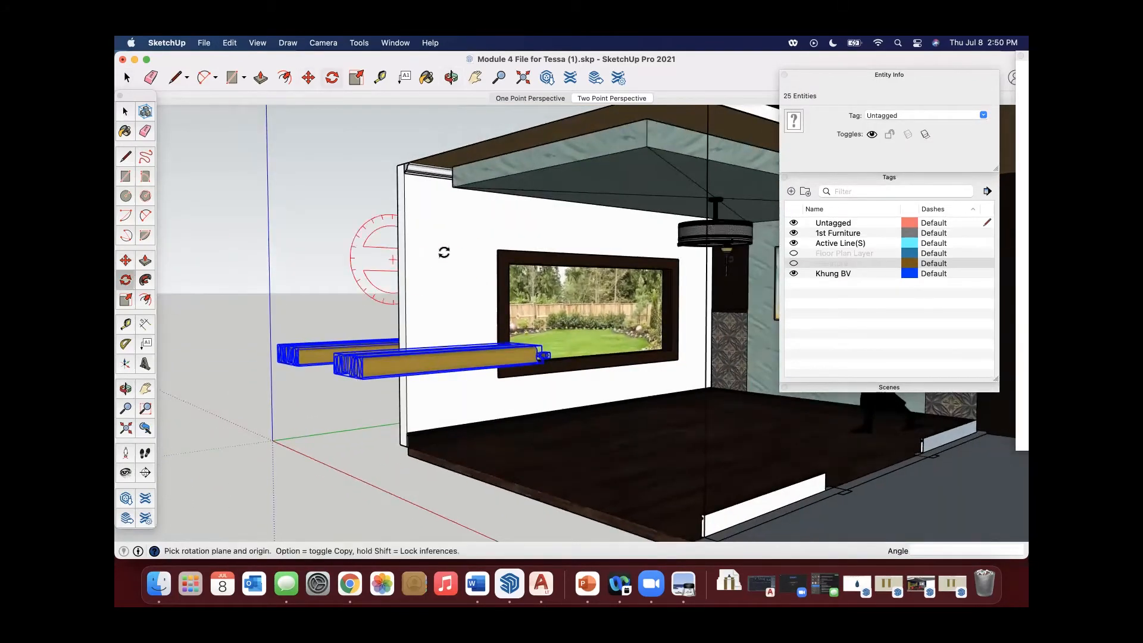
{"action": "left_click", "coordinate": [444, 251]}
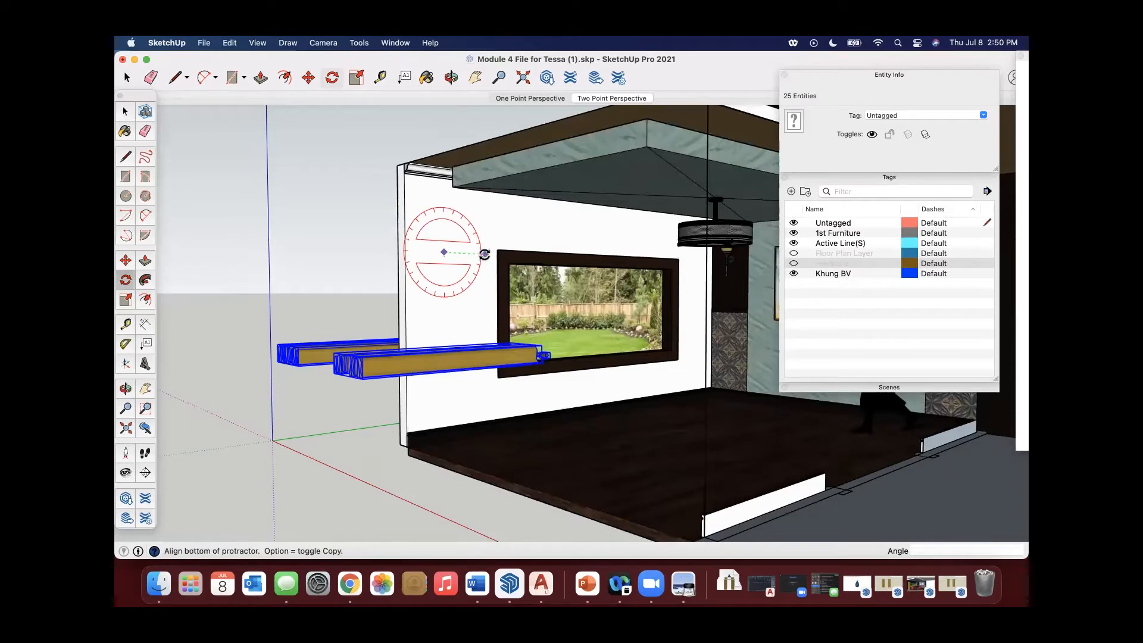
{"action": "left_click", "coordinate": [485, 254]}
{"action": "left_click", "coordinate": [444, 216]}
{"action": "middle_click_drag", "start_coordinate": [466, 238], "coordinate": [503, 271]}
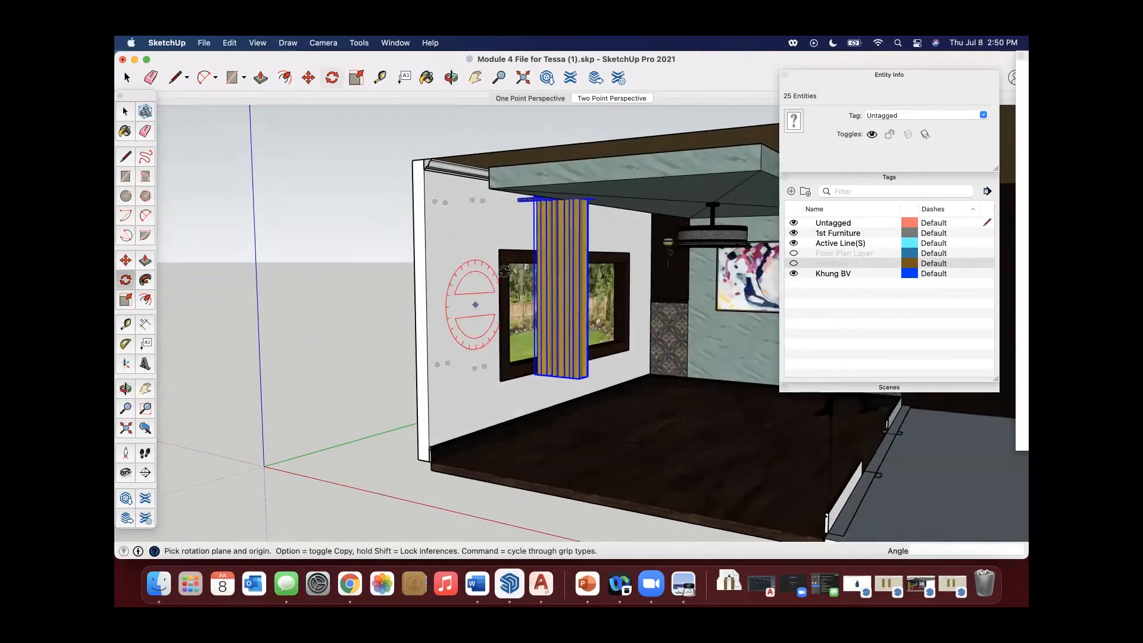
{"action": "middle_click_drag", "start_coordinate": [492, 229], "coordinate": [469, 332]}
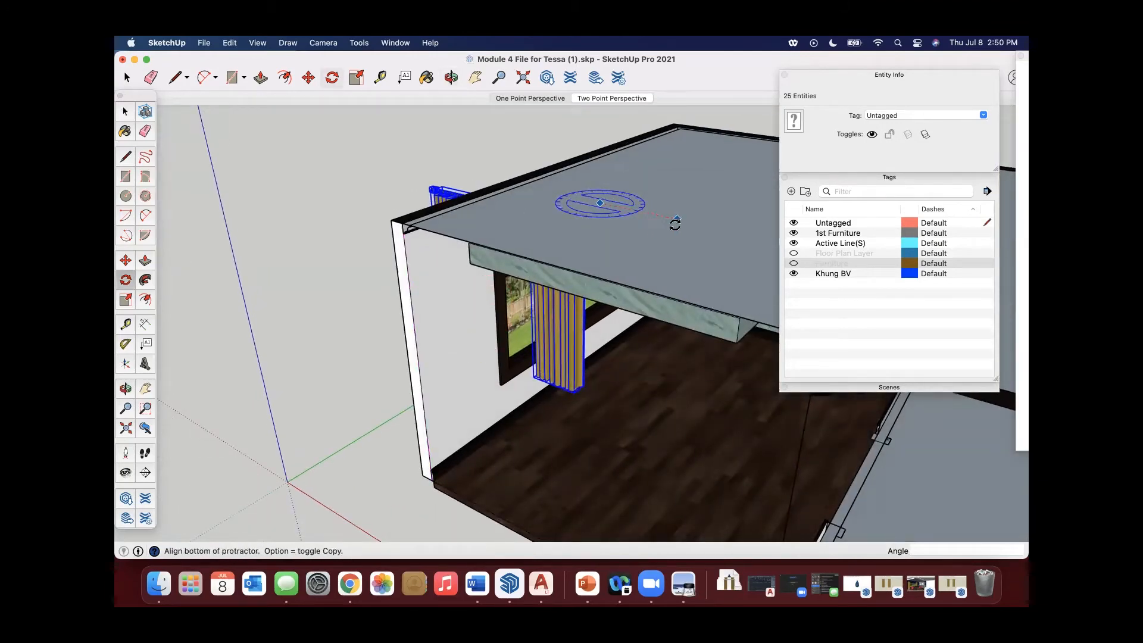
{"action": "left_click", "coordinate": [677, 220]}
{"action": "left_click", "coordinate": [697, 157]}
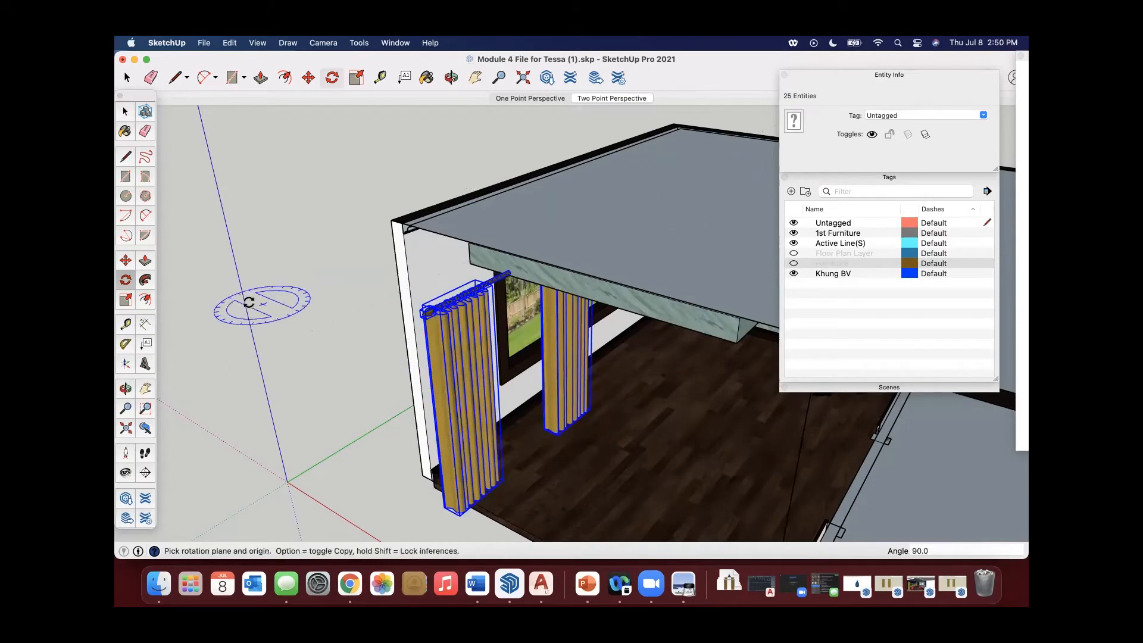
Step: Move the curtains from outside the room to the inner face of the window wall, with the rod just below the ceiling
{"action": "left_click", "coordinate": [124, 261]}
{"action": "scroll", "coordinate": [418, 309], "scroll_direction": "up", "scroll_amount": 5}
{"action": "scroll", "coordinate": [429, 314], "scroll_direction": "up", "scroll_amount": 5}
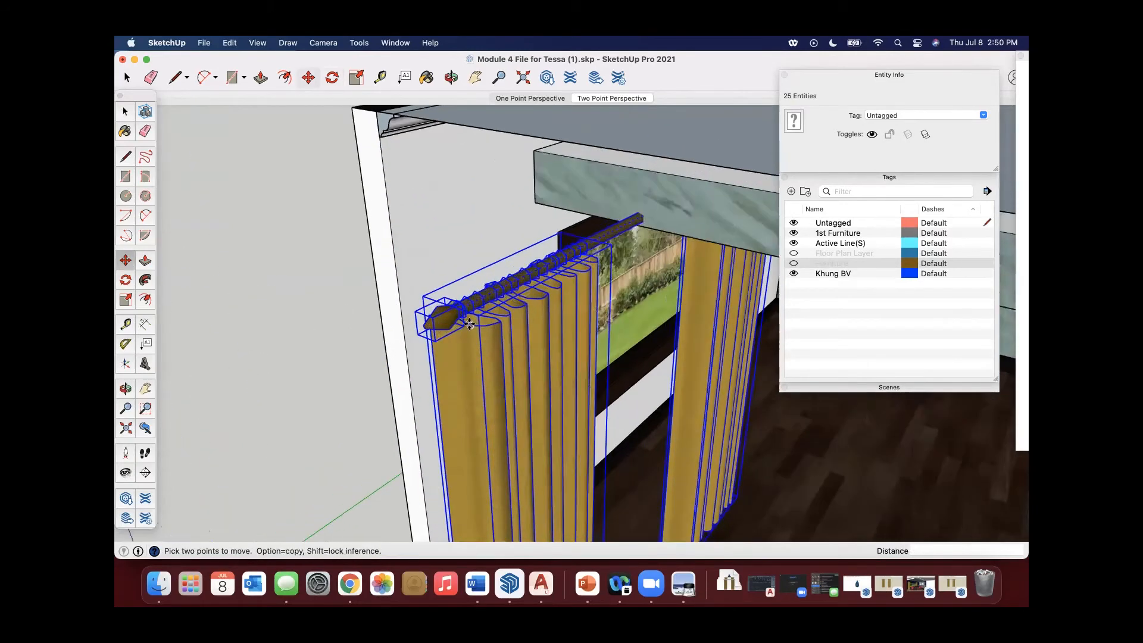
{"action": "left_click", "coordinate": [403, 331]}
{"action": "scroll", "coordinate": [511, 245], "scroll_direction": "down", "scroll_amount": 5}
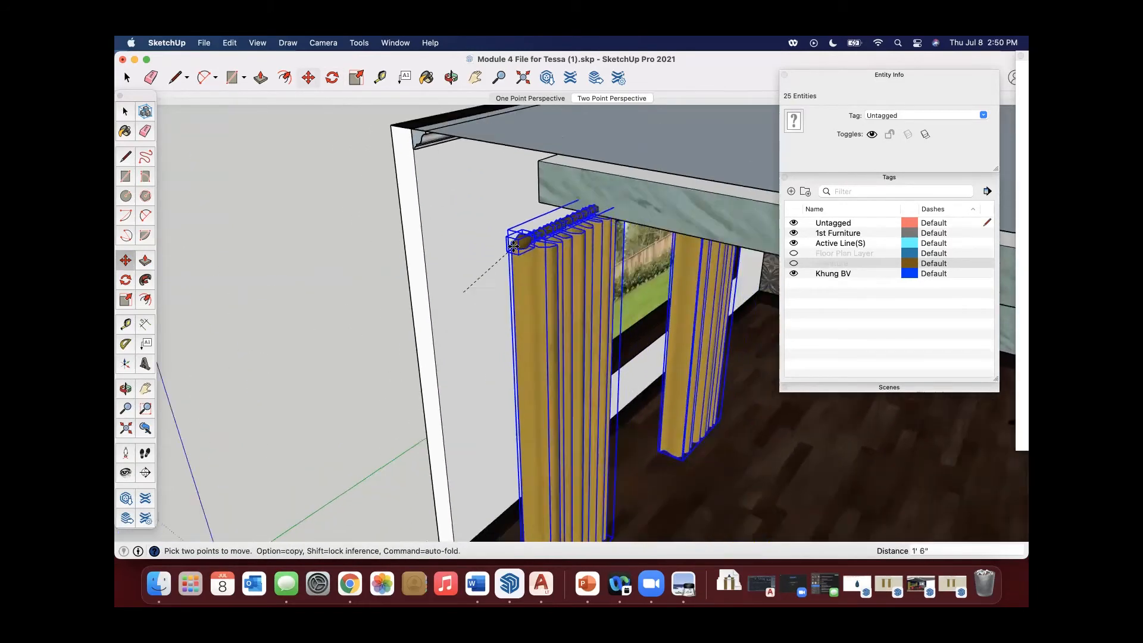
{"action": "middle_click_drag", "start_coordinate": [517, 256], "coordinate": [512, 236]}
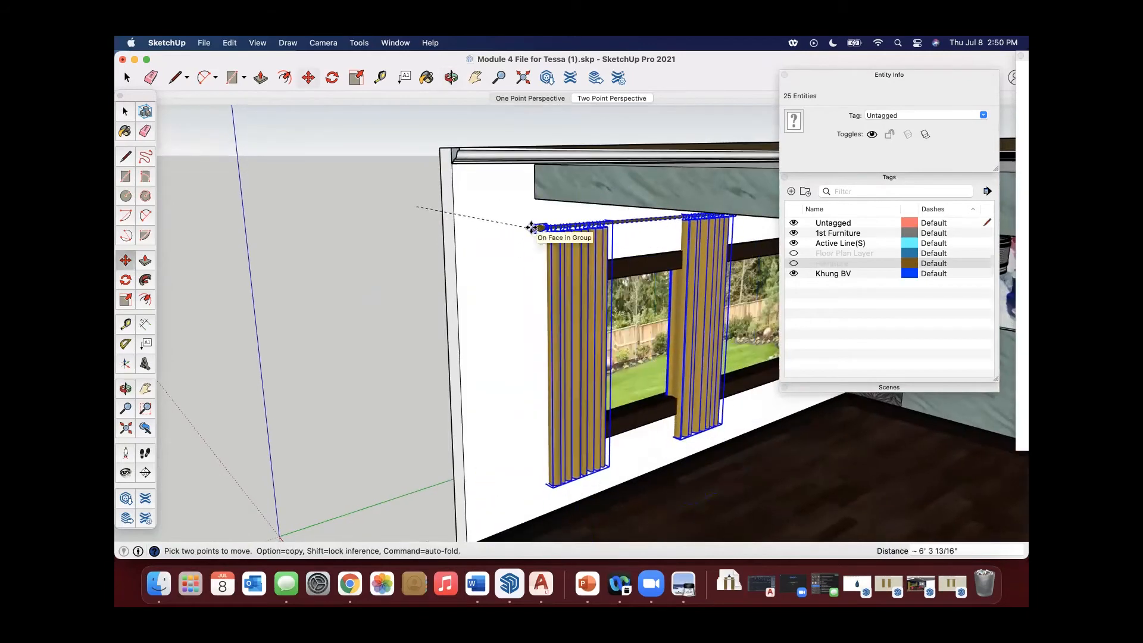
{"action": "scroll", "coordinate": [536, 235], "scroll_direction": "up", "scroll_amount": 3}
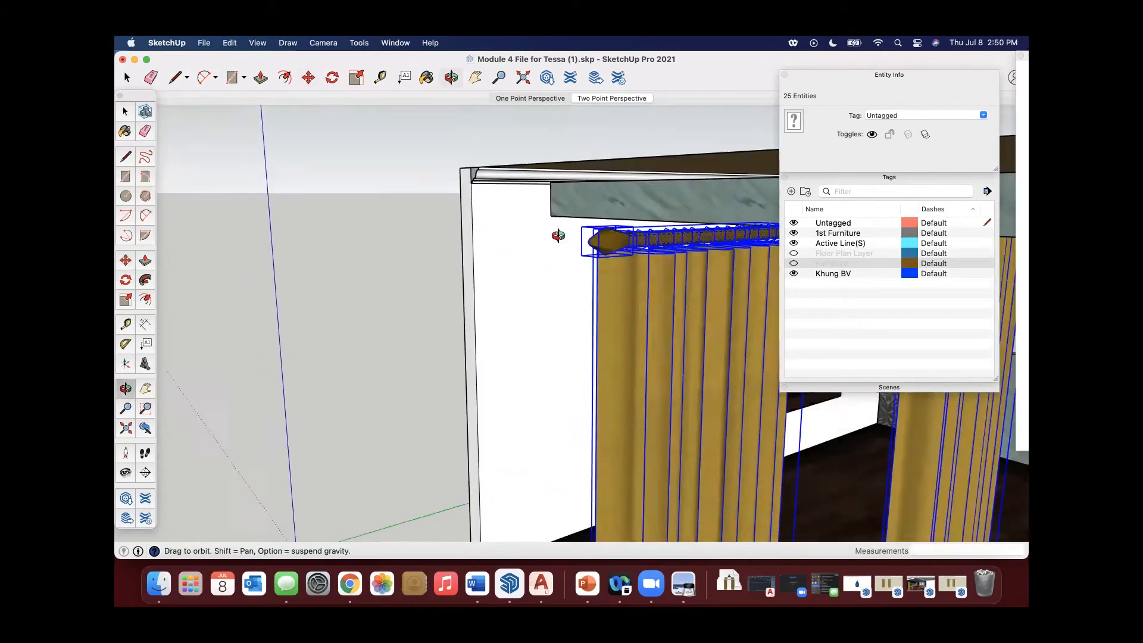
{"action": "middle_click_drag", "start_coordinate": [533, 239], "coordinate": [667, 243]}
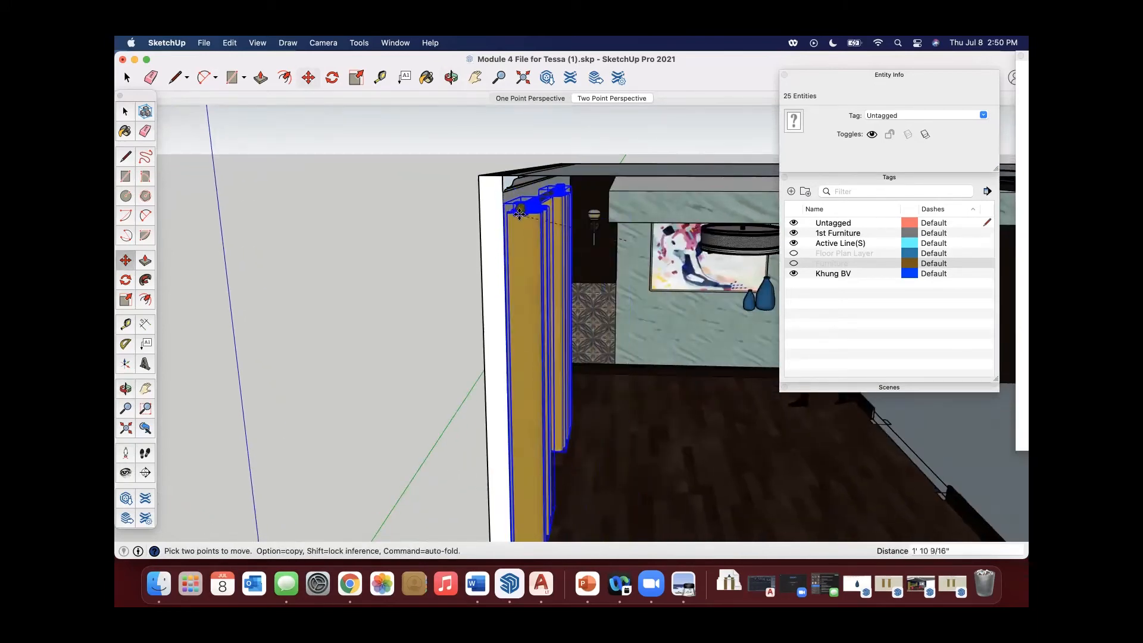
{"action": "middle_click_drag", "start_coordinate": [519, 212], "coordinate": [644, 218]}
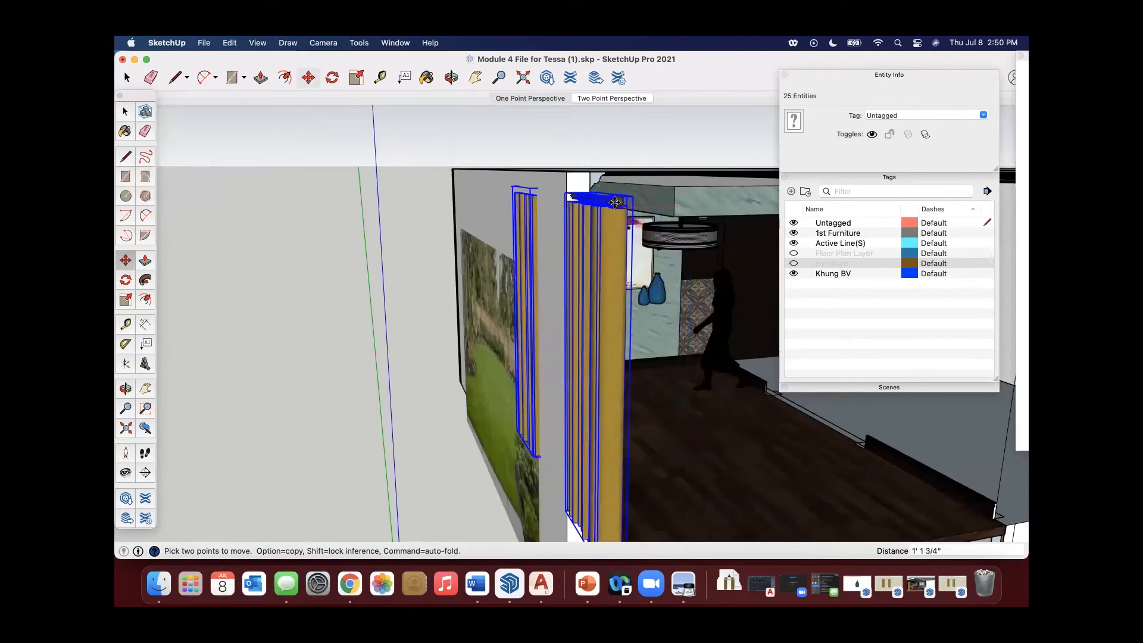
{"action": "middle_click_drag", "start_coordinate": [643, 201], "coordinate": [594, 223]}
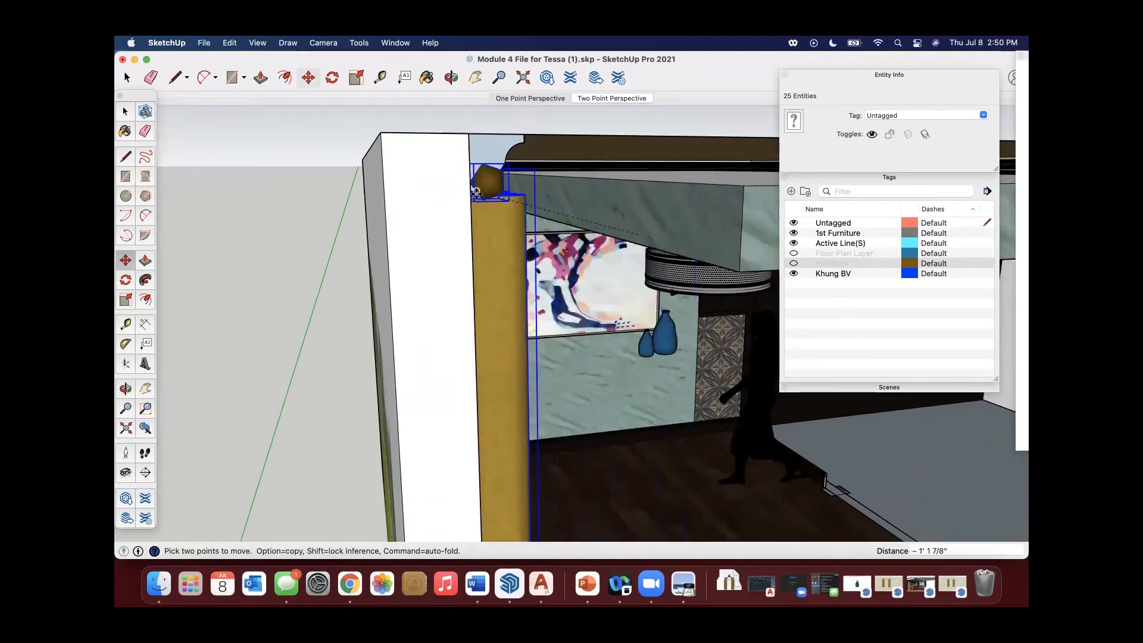
{"action": "left_click", "coordinate": [503, 232]}
Step: Fine-tune the curtains' position against the window wall so the rod sits close to the wall above the window
{"action": "middle_click_drag", "start_coordinate": [503, 232], "coordinate": [652, 271]}
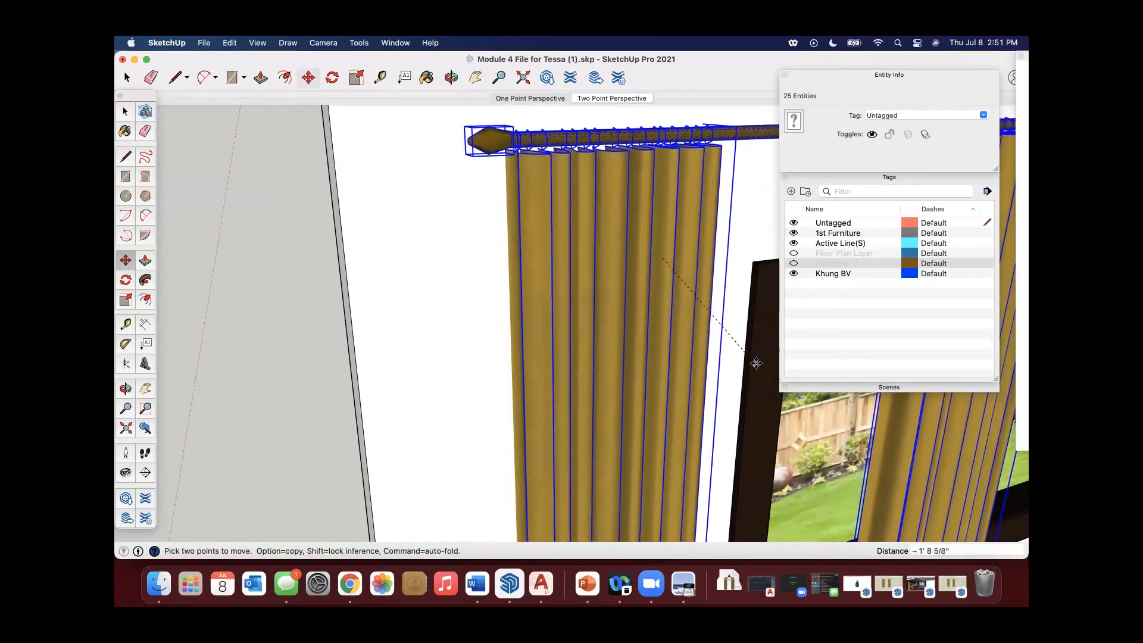
{"action": "scroll", "coordinate": [697, 352], "scroll_direction": "down", "scroll_amount": 3}
{"action": "middle_click_drag", "start_coordinate": [636, 351], "coordinate": [534, 369]}
{"action": "scroll", "coordinate": [517, 324], "scroll_direction": "down", "scroll_amount": 5}
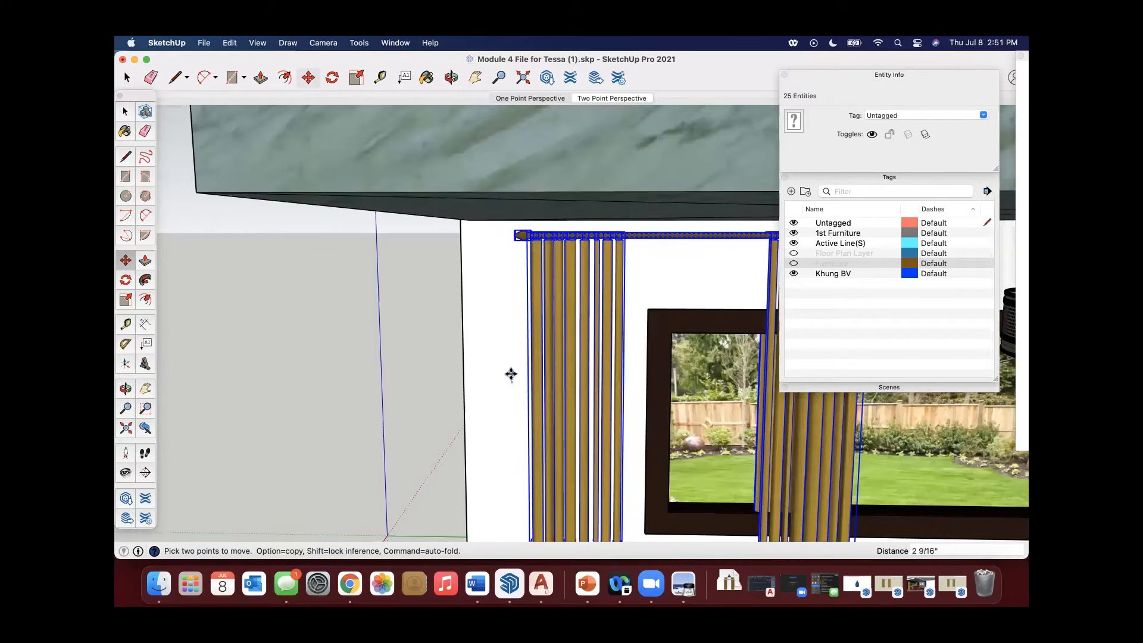
{"action": "mouse_move", "coordinate": [442, 378]}
{"action": "middle_mouse_down"}
{"action": "mouse_move", "coordinate": [579, 226]}
{"action": "mouse_move", "coordinate": [591, 245]}
{"action": "middle_mouse_up"}
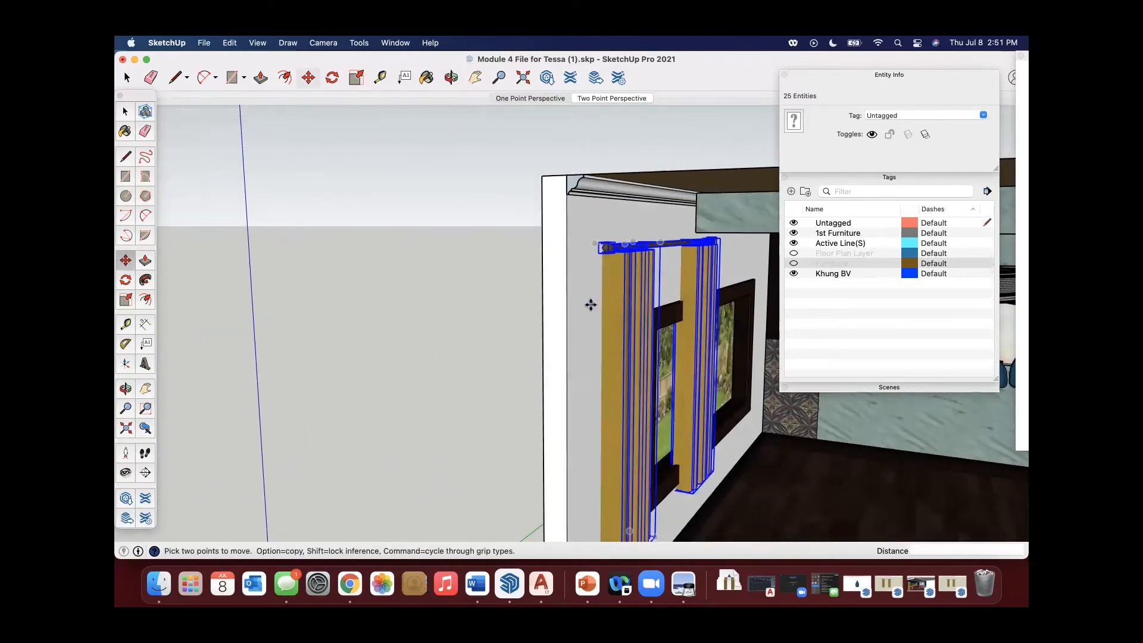
{"action": "middle_click_drag", "start_coordinate": [589, 294], "coordinate": [404, 348]}
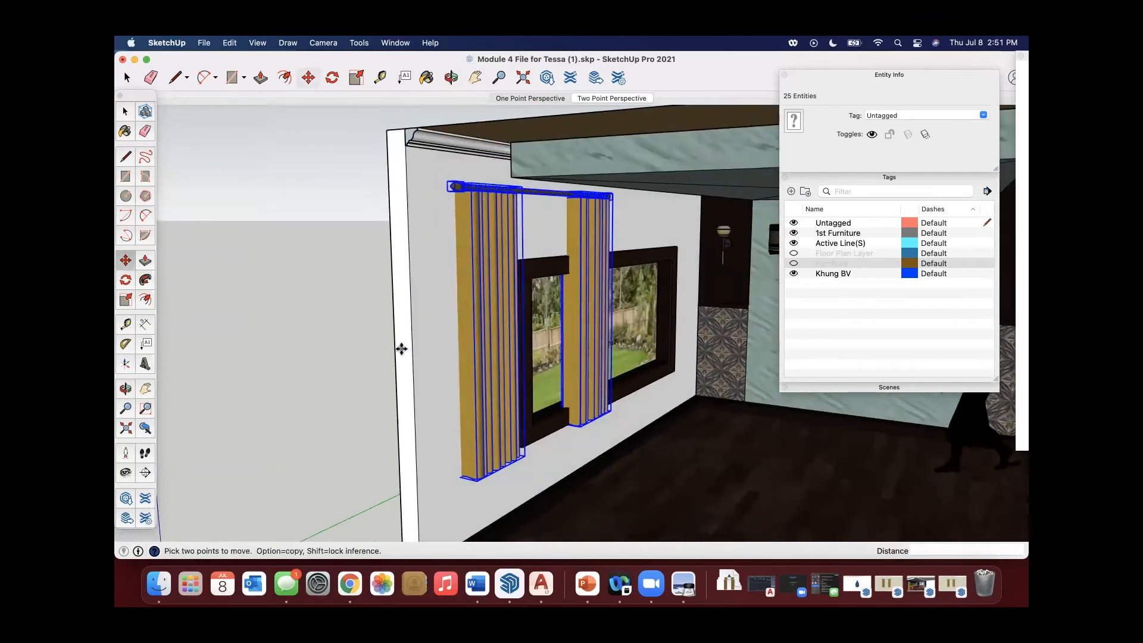
{"action": "left_click", "coordinate": [409, 350]}
{"action": "middle_click_drag", "start_coordinate": [441, 344], "coordinate": [444, 348]}
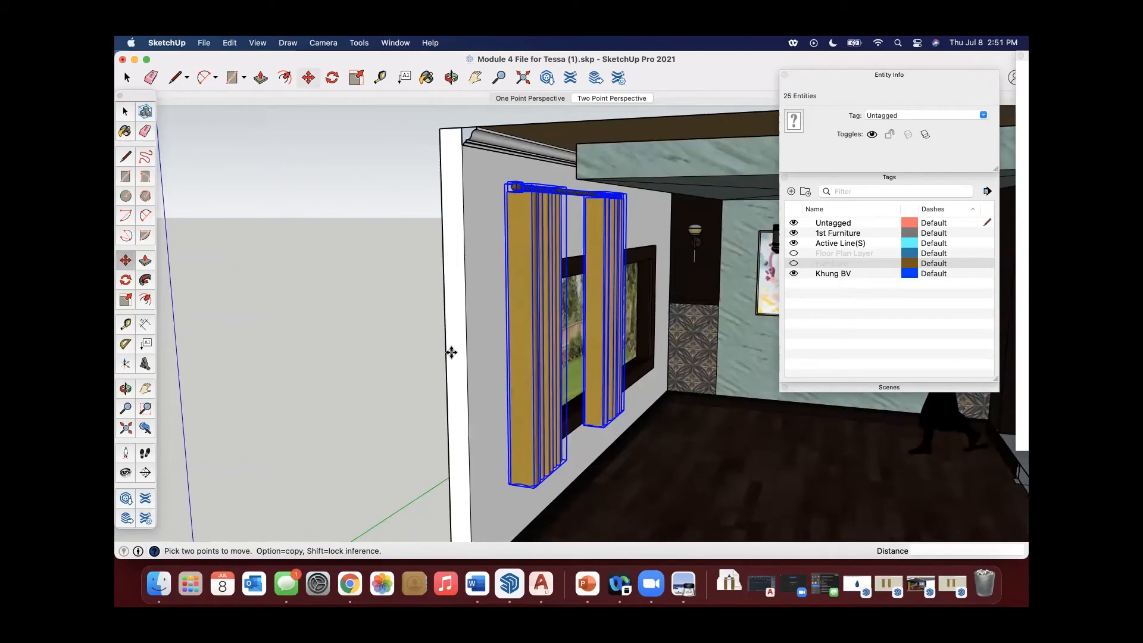
Step: Slide the curtains 1' 5" along the wall so the first panel overlaps the near end of the window
{"action": "middle_click_drag", "start_coordinate": [508, 356], "coordinate": [322, 321]}
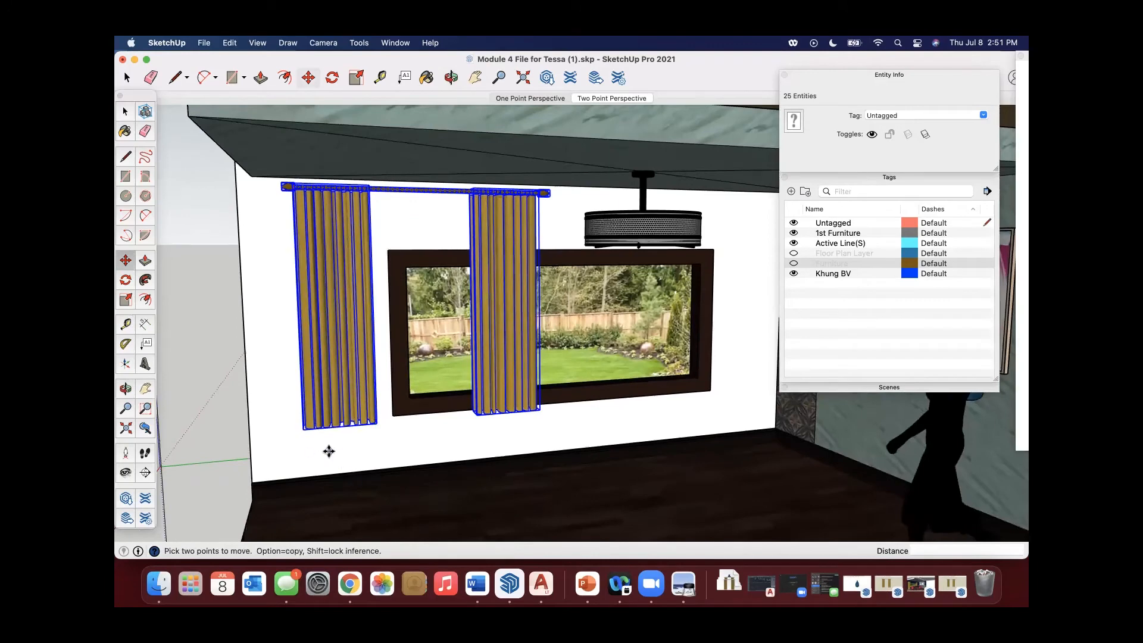
{"action": "left_click", "coordinate": [328, 452]}
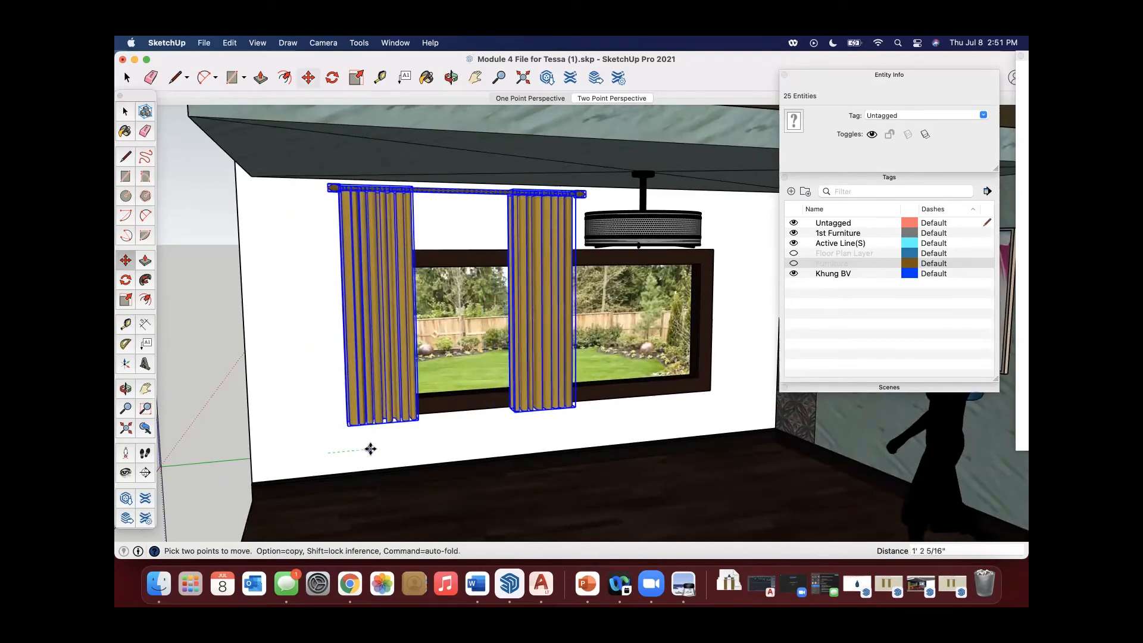
{"action": "left_click", "coordinate": [379, 448]}
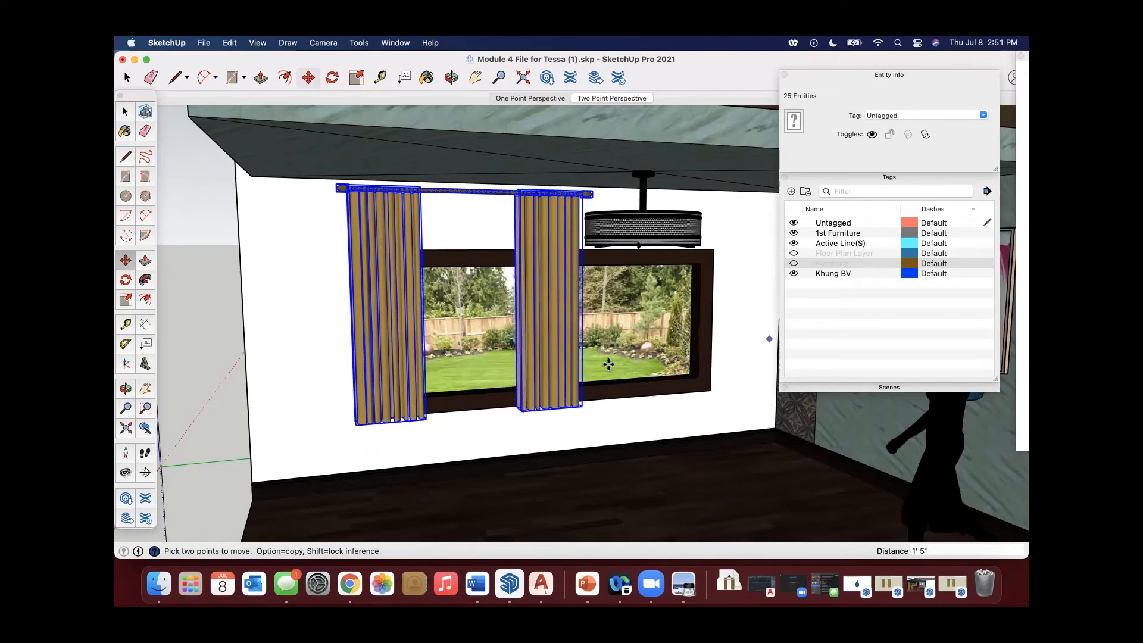
Step: Scale the curtains downward to about 1.24 on the blue axis so the panels reach the floor
{"action": "left_click", "coordinate": [124, 305]}
{"action": "left_click_drag", "start_coordinate": [473, 415], "coordinate": [473, 461]}
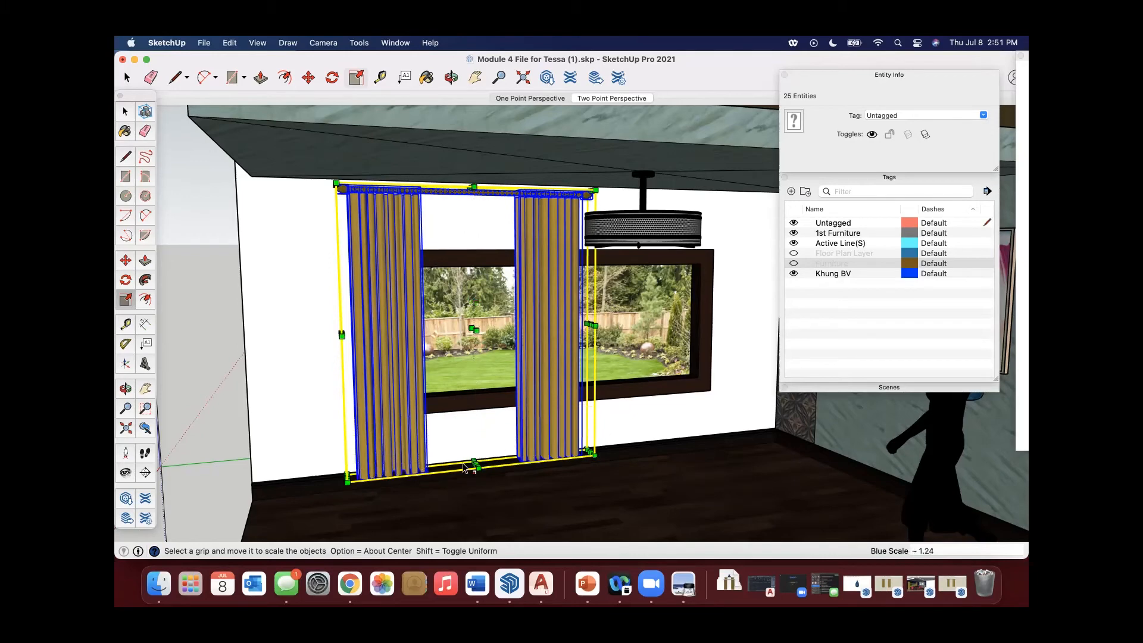
{"action": "key", "text": "space"}
{"action": "left_click", "coordinate": [196, 366]}
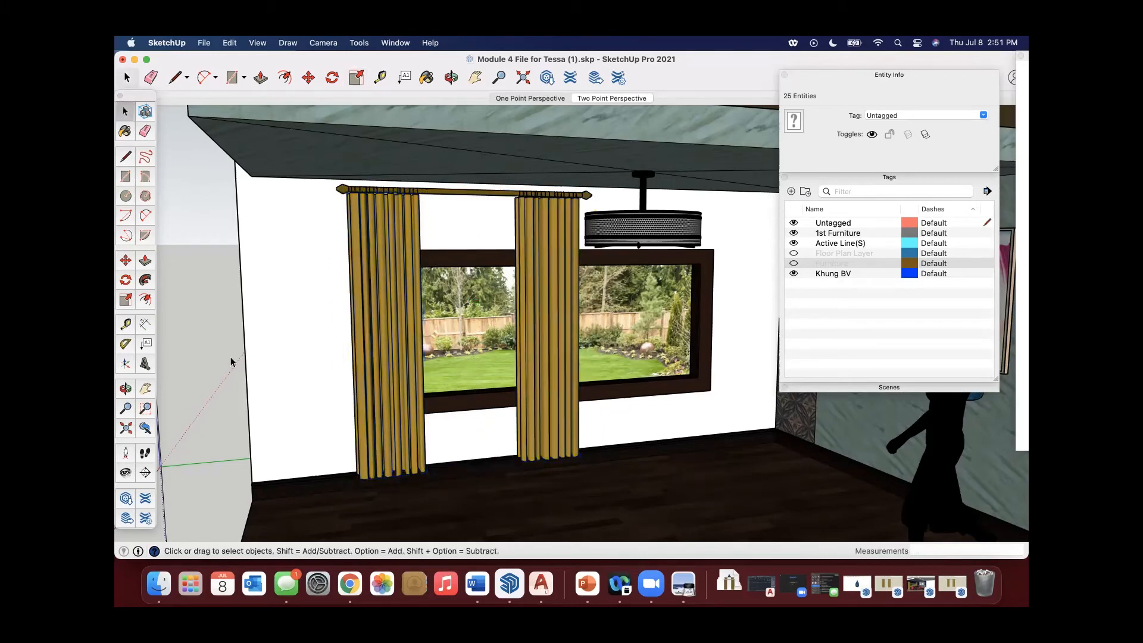
{"action": "left_click", "coordinate": [558, 262]}
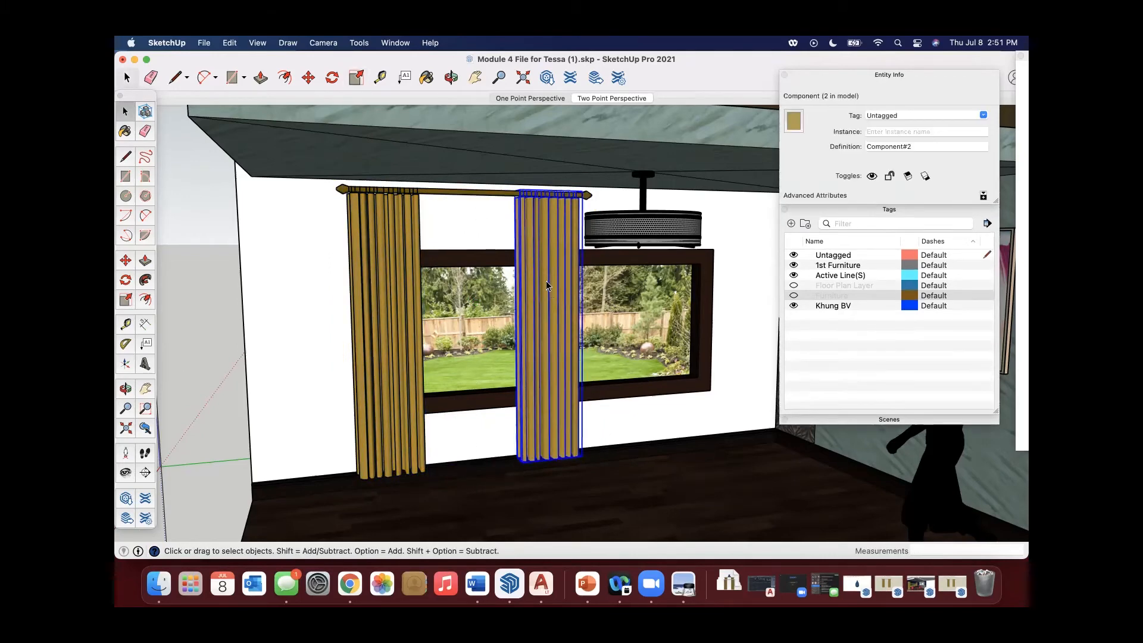
{"action": "left_click", "coordinate": [512, 195]}
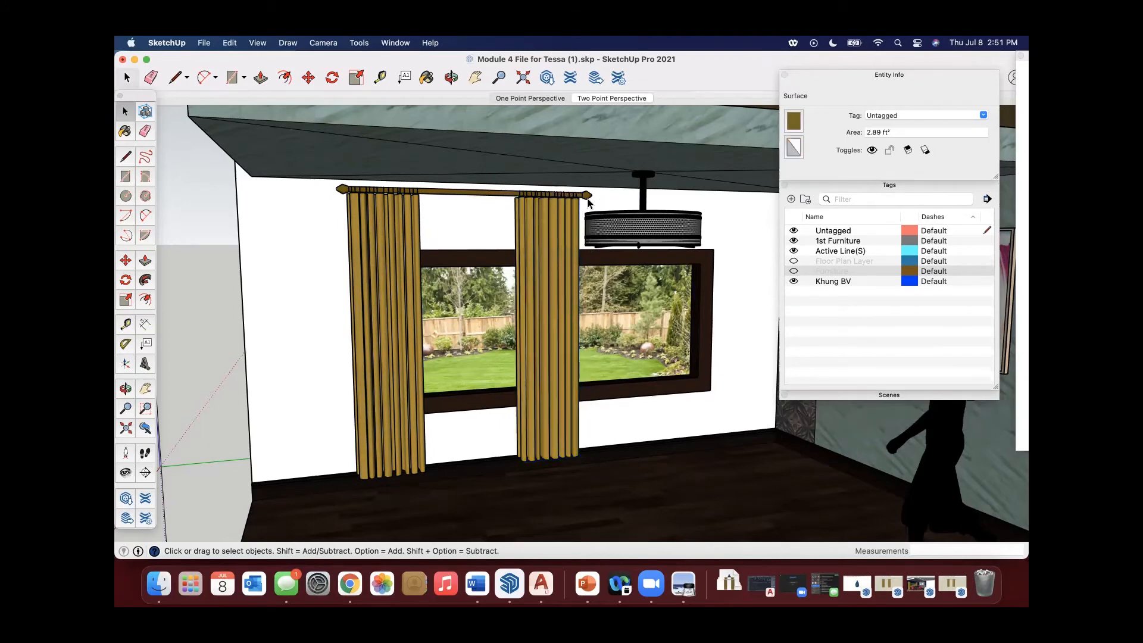
{"action": "middle_click_drag", "start_coordinate": [637, 216], "coordinate": [521, 219]}
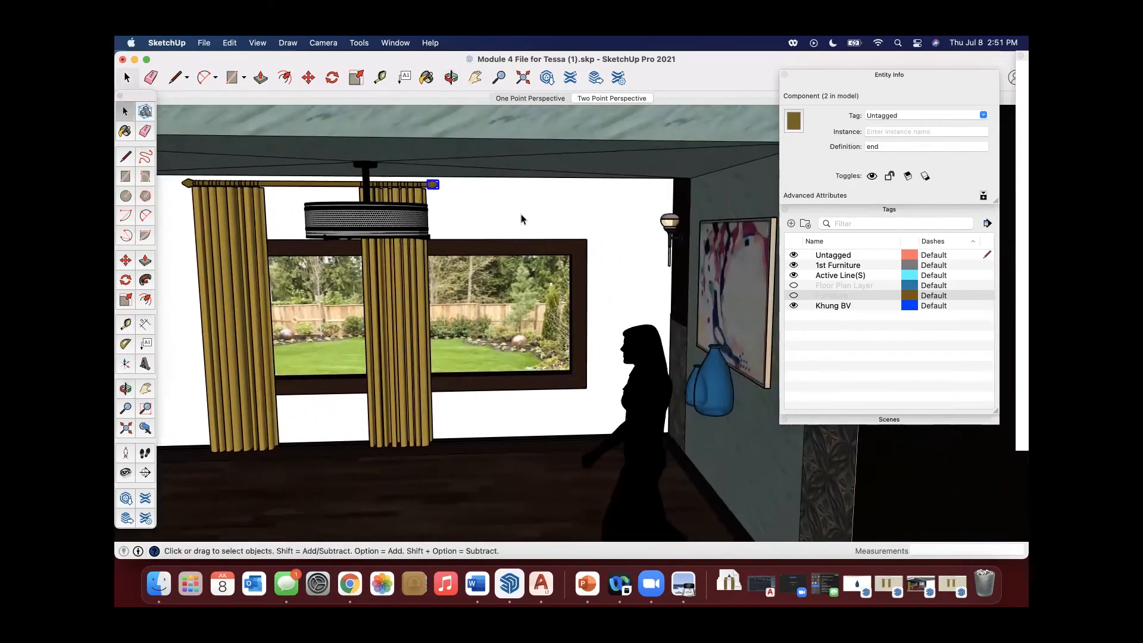
{"action": "left_click", "coordinate": [126, 299]}
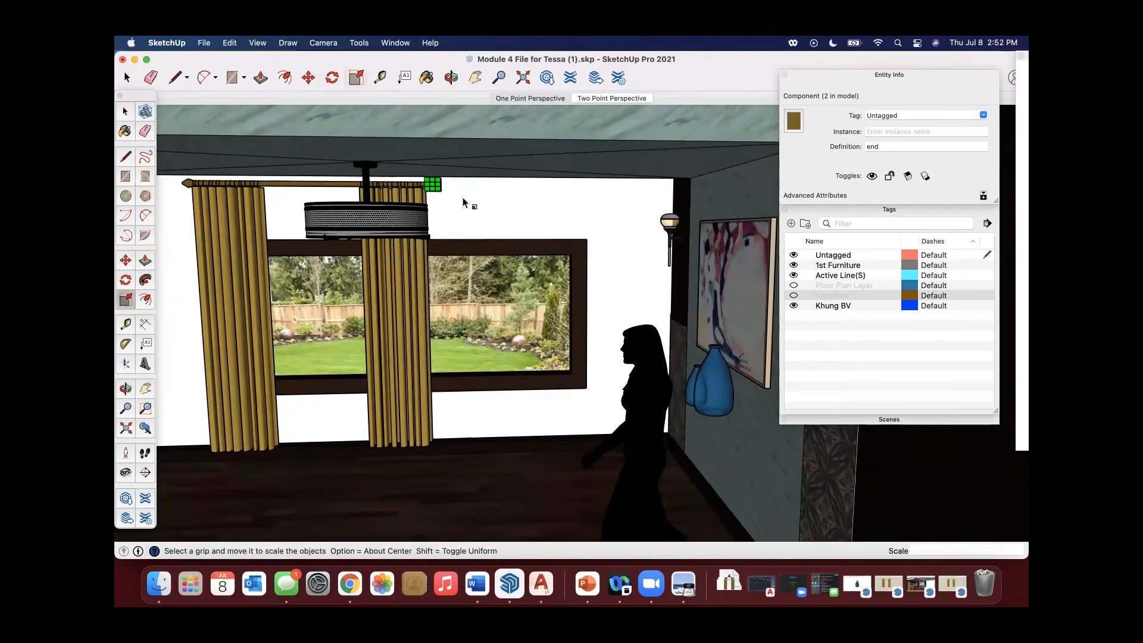
{"action": "key", "text": "space"}
{"action": "left_click", "coordinate": [355, 179]}
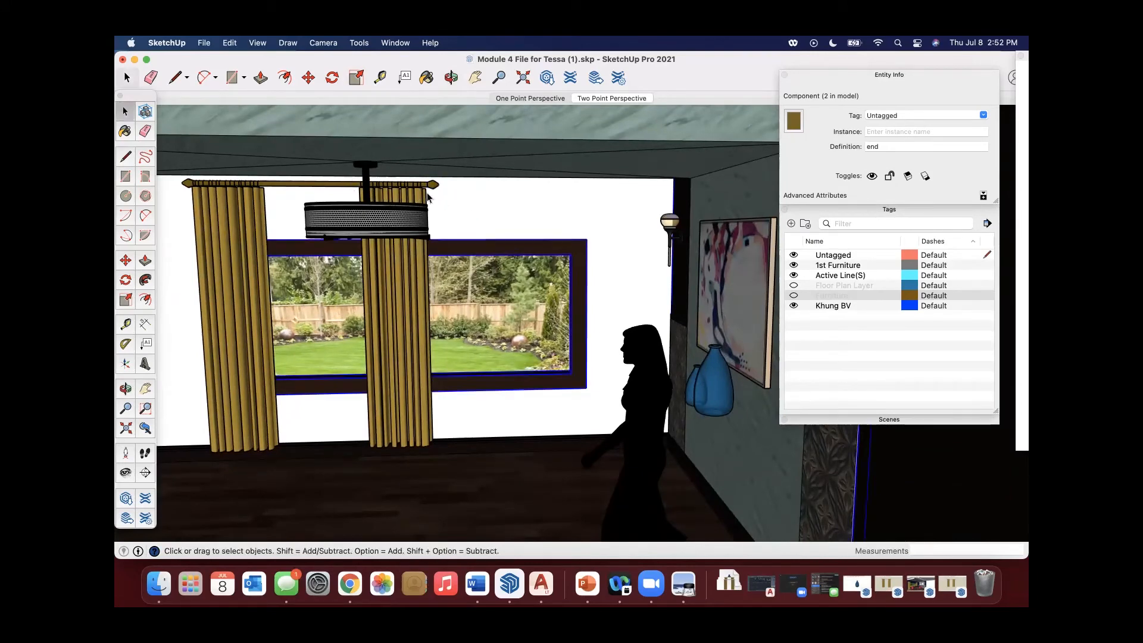
{"action": "left_click", "coordinate": [337, 184]}
{"action": "scroll", "coordinate": [446, 188], "scroll_direction": "up", "scroll_amount": 5}
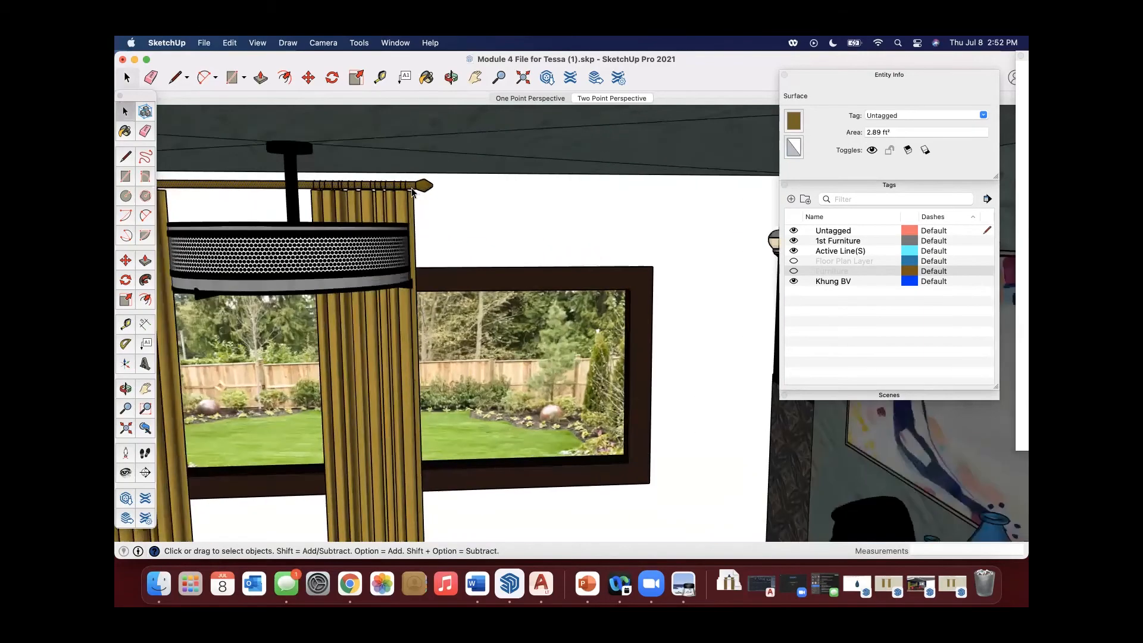
Step: Move the rod's end finial about 5' 10" along the green axis, past the far end of the window
{"action": "left_click", "coordinate": [429, 187]}
{"action": "scroll", "coordinate": [443, 201], "scroll_direction": "down", "scroll_amount": 3}
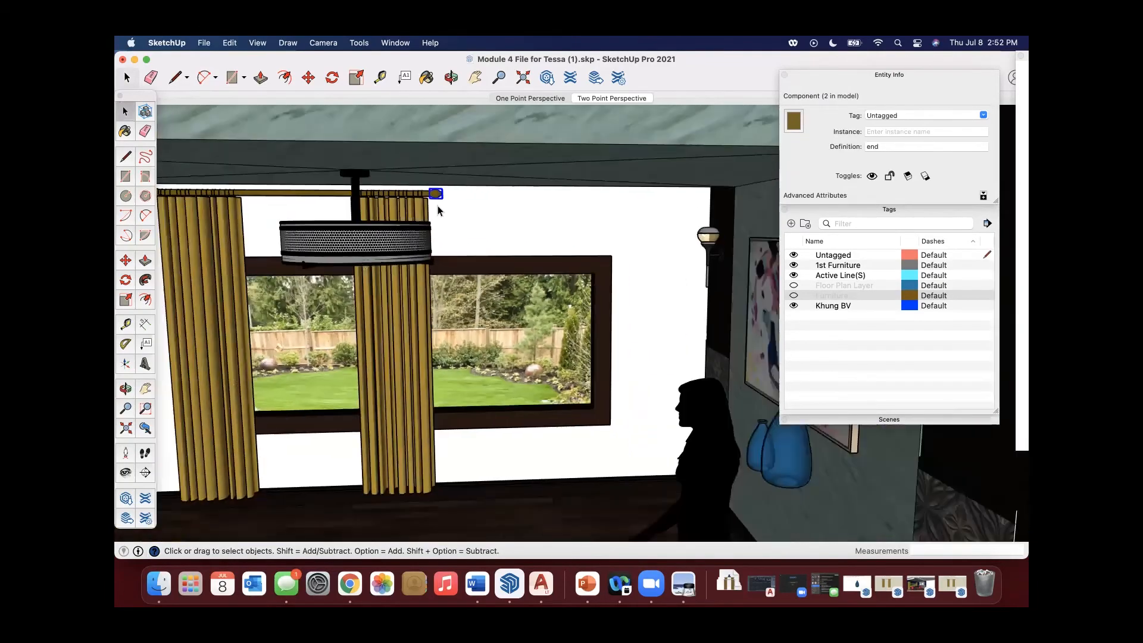
{"action": "scroll", "coordinate": [437, 198], "scroll_direction": "up", "scroll_amount": 3}
{"action": "left_click", "coordinate": [134, 260]}
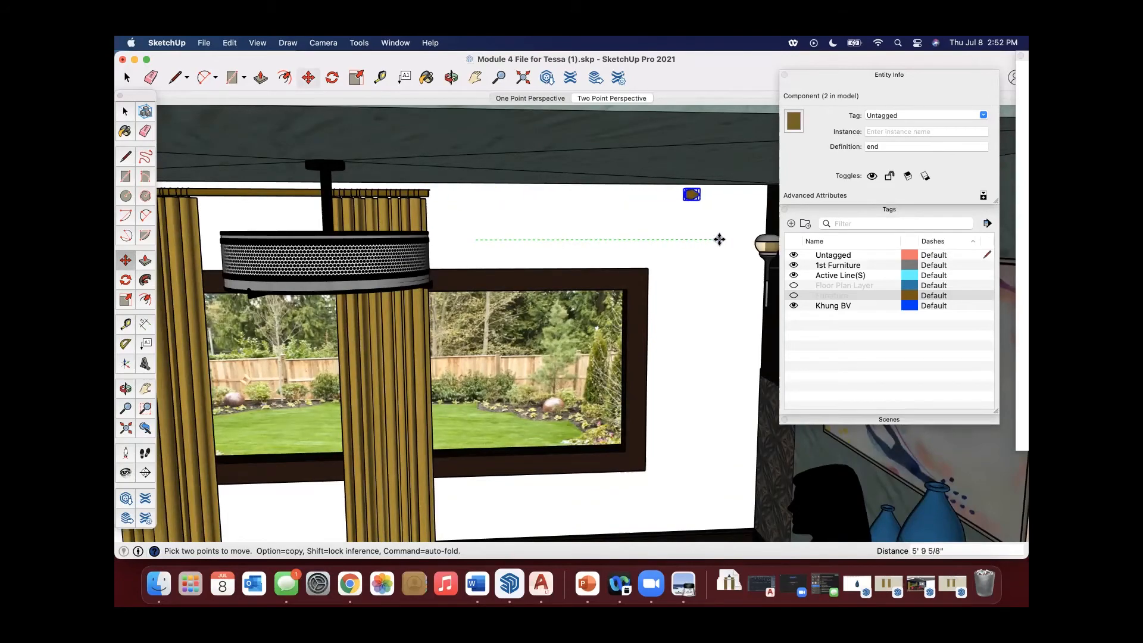
Step: Stretch the curtain rod's surface along the green axis in several passes with the Scale tool toward the relocated end finial
{"action": "scroll", "coordinate": [424, 193], "scroll_direction": "up", "scroll_amount": 6}
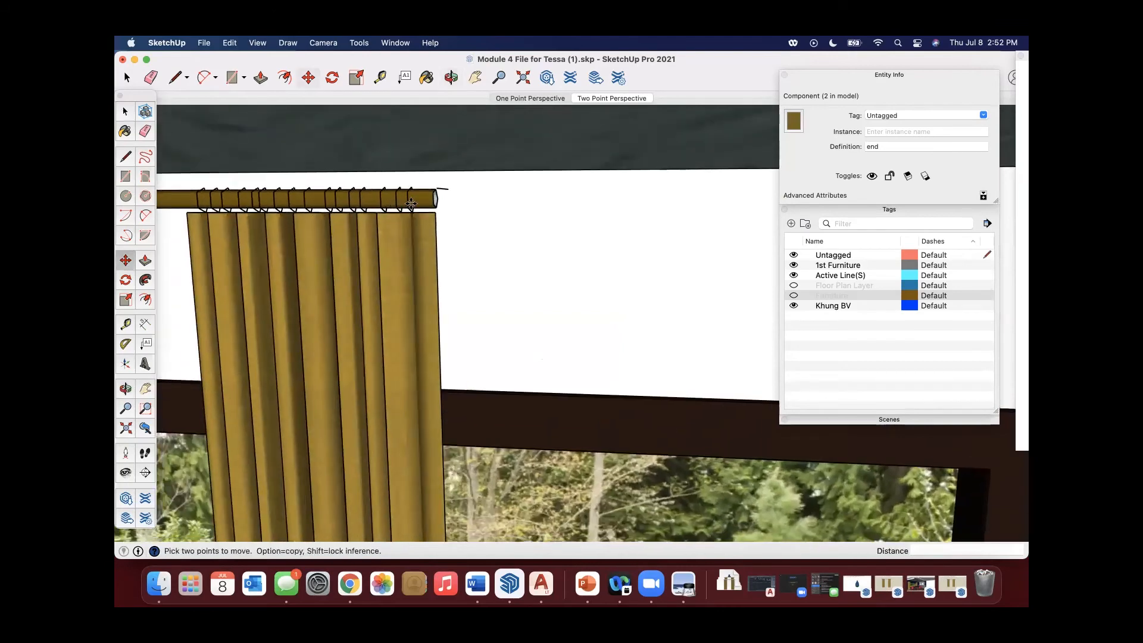
{"action": "key", "text": "space"}
{"action": "left_click", "coordinate": [437, 205]}
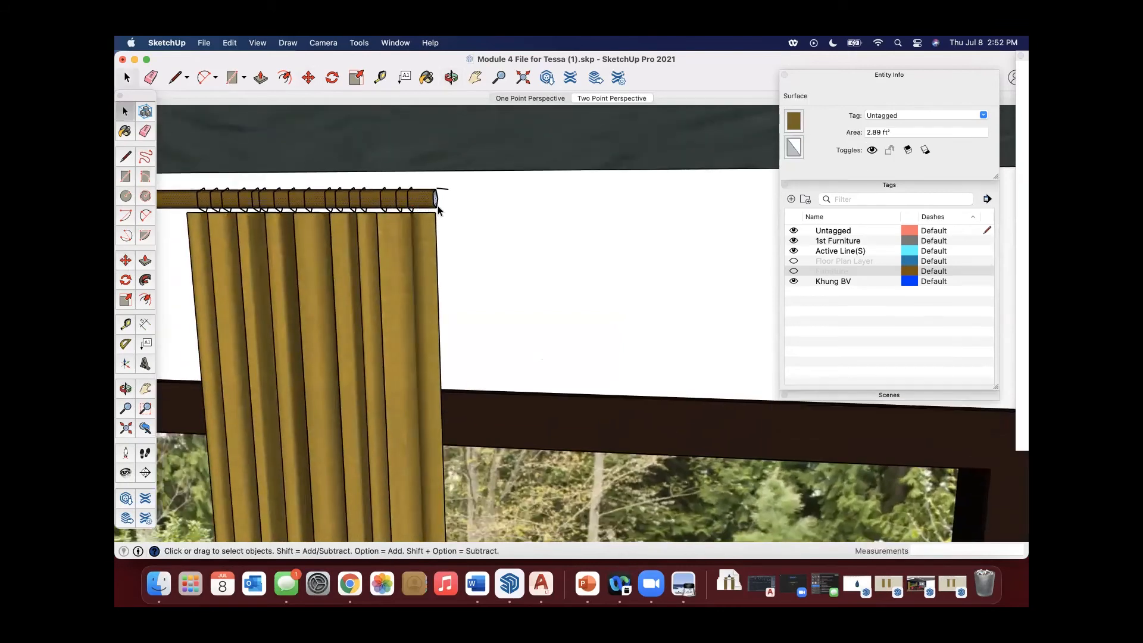
{"action": "left_click", "coordinate": [125, 300]}
{"action": "middle_click_drag", "start_coordinate": [443, 189], "coordinate": [446, 281]}
{"action": "scroll", "coordinate": [441, 289], "scroll_direction": "up", "scroll_amount": 2}
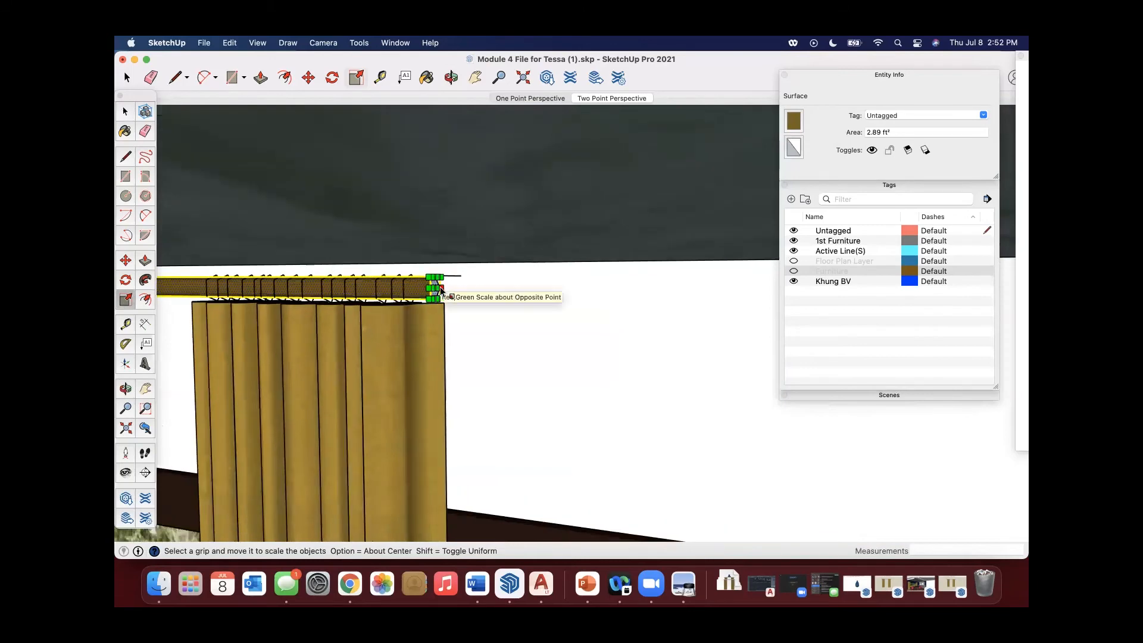
{"action": "scroll", "coordinate": [438, 290], "scroll_direction": "up", "scroll_amount": 2}
{"action": "left_click_drag", "start_coordinate": [429, 289], "coordinate": [707, 311]}
{"action": "middle_click_drag", "start_coordinate": [707, 311], "coordinate": [485, 268]}
{"action": "left_click_drag", "start_coordinate": [489, 257], "coordinate": [757, 256]}
{"action": "middle_click_drag", "start_coordinate": [758, 256], "coordinate": [377, 256]}
{"action": "left_click_drag", "start_coordinate": [365, 234], "coordinate": [717, 244]}
{"action": "middle_click_drag", "start_coordinate": [722, 265], "coordinate": [321, 239]}
{"action": "left_click_drag", "start_coordinate": [313, 221], "coordinate": [693, 221]}
Step: Collapse the Tags and Entity Info palettes and keep scaling the rod along the green axis until it meets the finial
{"action": "left_click", "coordinate": [827, 184]}
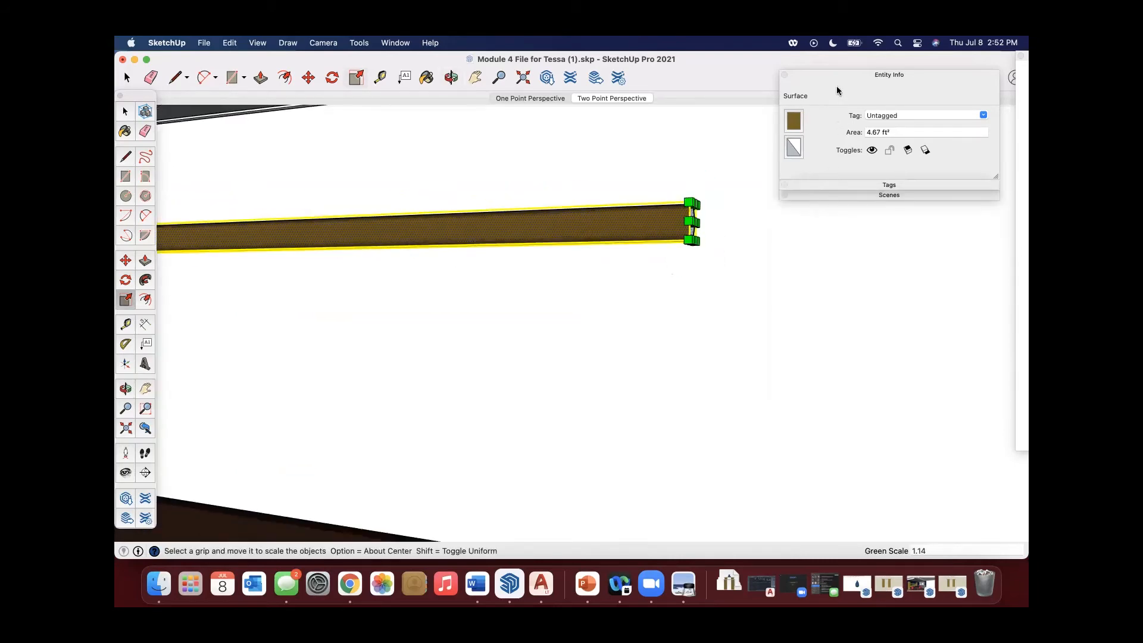
{"action": "left_click", "coordinate": [858, 77]}
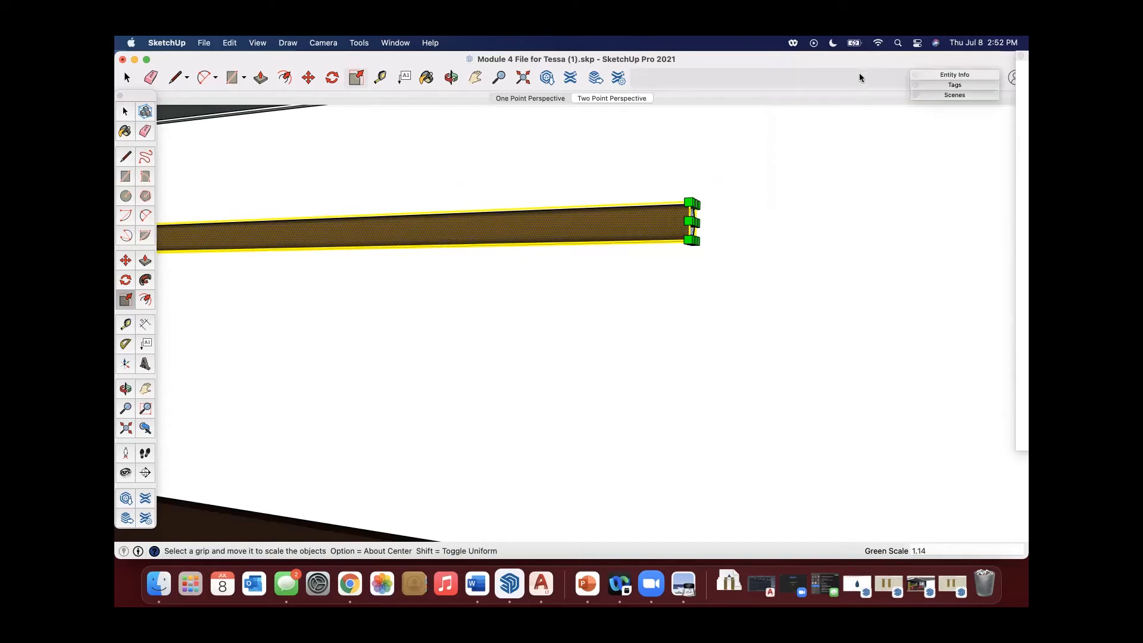
{"action": "left_click_drag", "start_coordinate": [694, 222], "coordinate": [909, 217]}
{"action": "scroll", "coordinate": [776, 287], "scroll_direction": "down", "scroll_amount": 3}
{"action": "middle_click_drag", "start_coordinate": [846, 298], "coordinate": [546, 260], "text": "shift"}
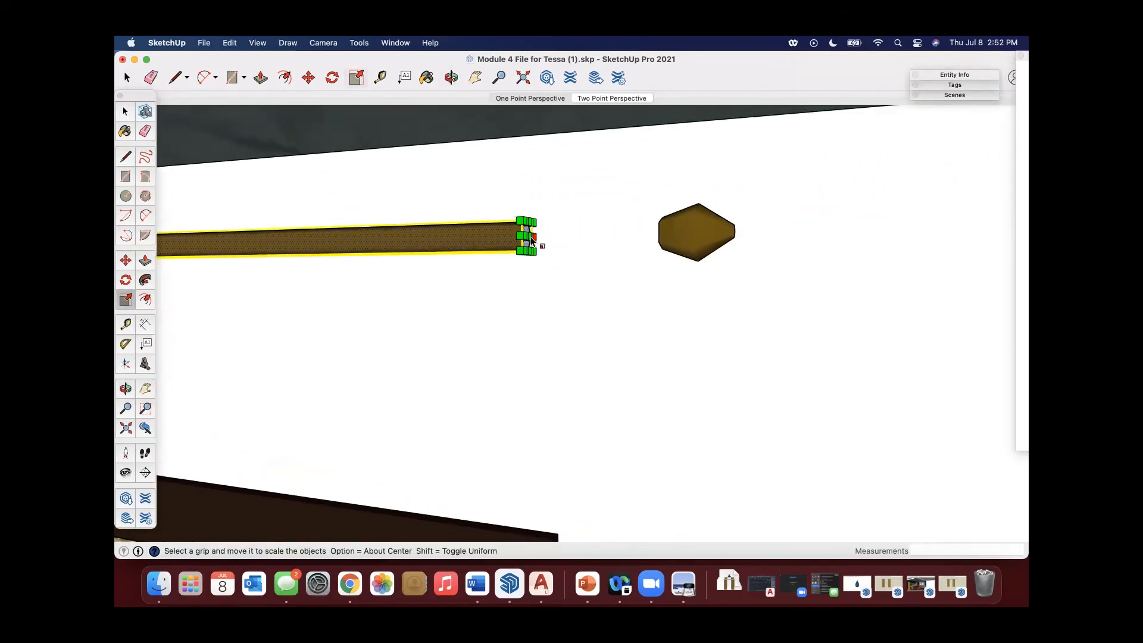
{"action": "left_click_drag", "start_coordinate": [531, 238], "coordinate": [658, 233]}
{"action": "scroll", "coordinate": [595, 305], "scroll_direction": "down", "scroll_amount": 8}
Step: Move the second curtain panel about 5' 9" along the green axis to the far end of the rod
{"action": "key", "text": "space"}
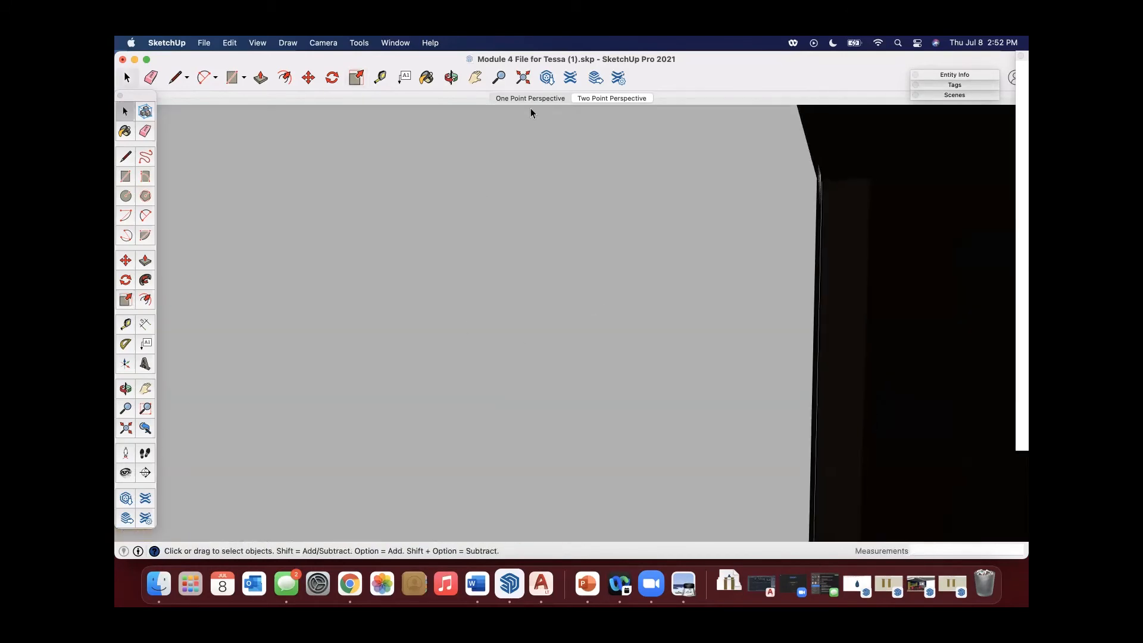
{"action": "left_click", "coordinate": [509, 76]}
{"action": "left_click", "coordinate": [523, 79]}
{"action": "middle_click_drag", "start_coordinate": [587, 273], "coordinate": [652, 276]}
{"action": "scroll", "coordinate": [652, 276], "scroll_direction": "up", "scroll_amount": 4}
{"action": "key", "text": "space"}
{"action": "left_click", "coordinate": [637, 286]}
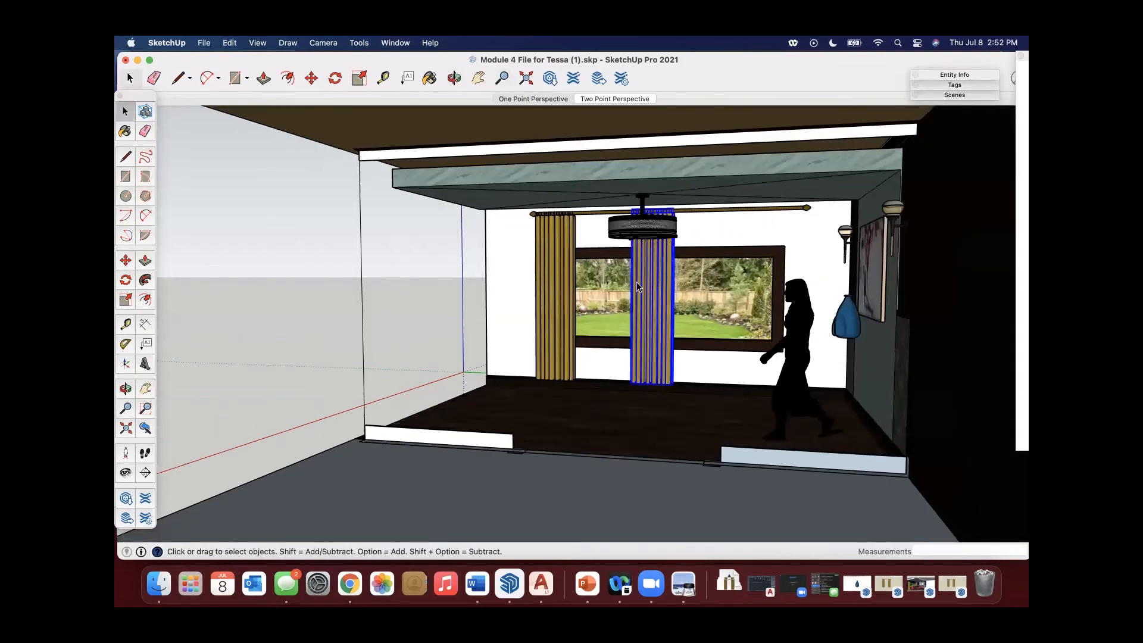
{"action": "left_click", "coordinate": [126, 260]}
{"action": "left_click", "coordinate": [688, 373]}
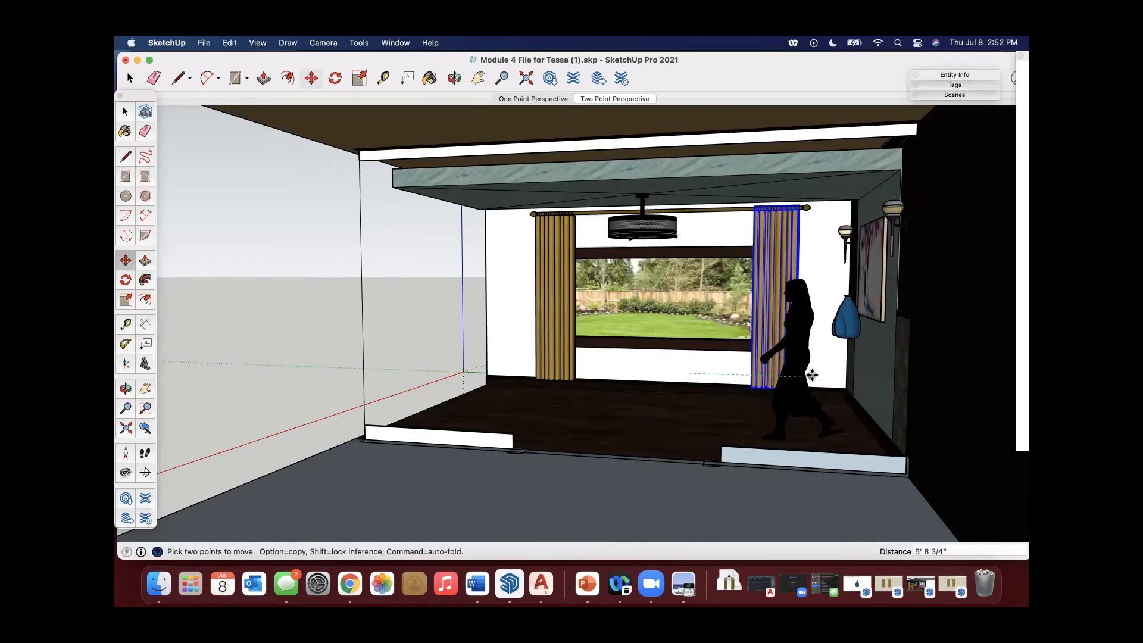
{"action": "left_click", "coordinate": [815, 375]}
{"action": "key", "text": "space"}
{"action": "left_click", "coordinate": [315, 320]}
Step: Widen the far curtain panel toward the window with a red-axis scale of about 1.21
{"action": "mouse_move", "coordinate": [791, 207]}
{"action": "middle_mouse_down"}
{"action": "mouse_move", "coordinate": [816, 202]}
{"action": "mouse_move", "coordinate": [774, 210]}
{"action": "middle_mouse_up"}
{"action": "scroll", "coordinate": [753, 214], "scroll_direction": "up", "scroll_amount": 10}
{"action": "scroll", "coordinate": [773, 212], "scroll_direction": "down", "scroll_amount": 10}
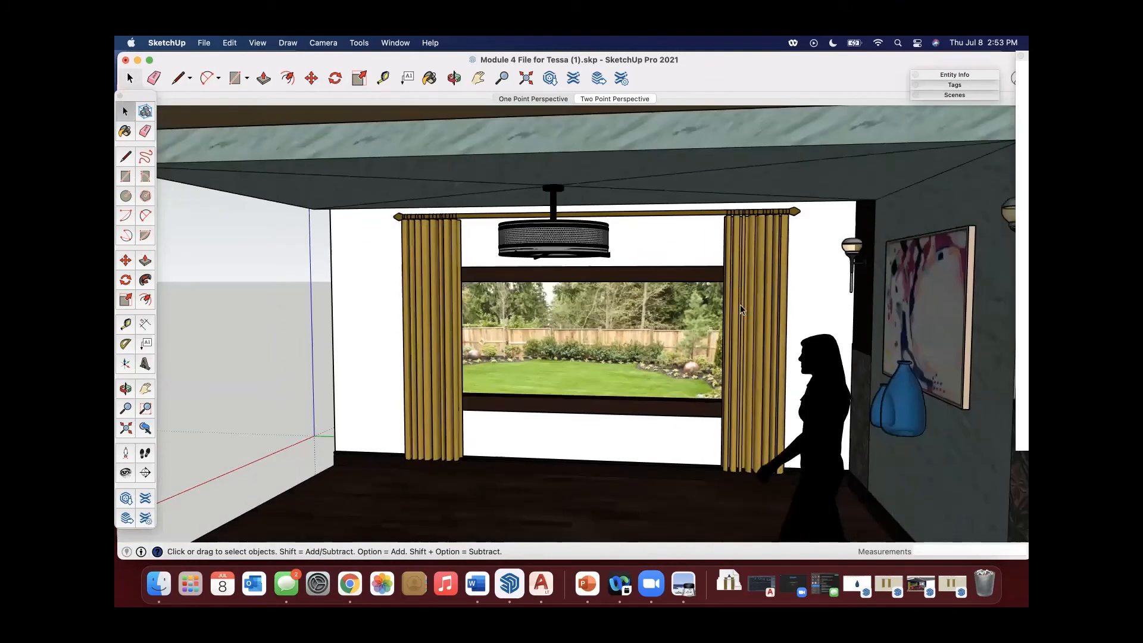
{"action": "left_click", "coordinate": [741, 305]}
{"action": "middle_click_drag", "start_coordinate": [740, 305], "coordinate": [702, 306]}
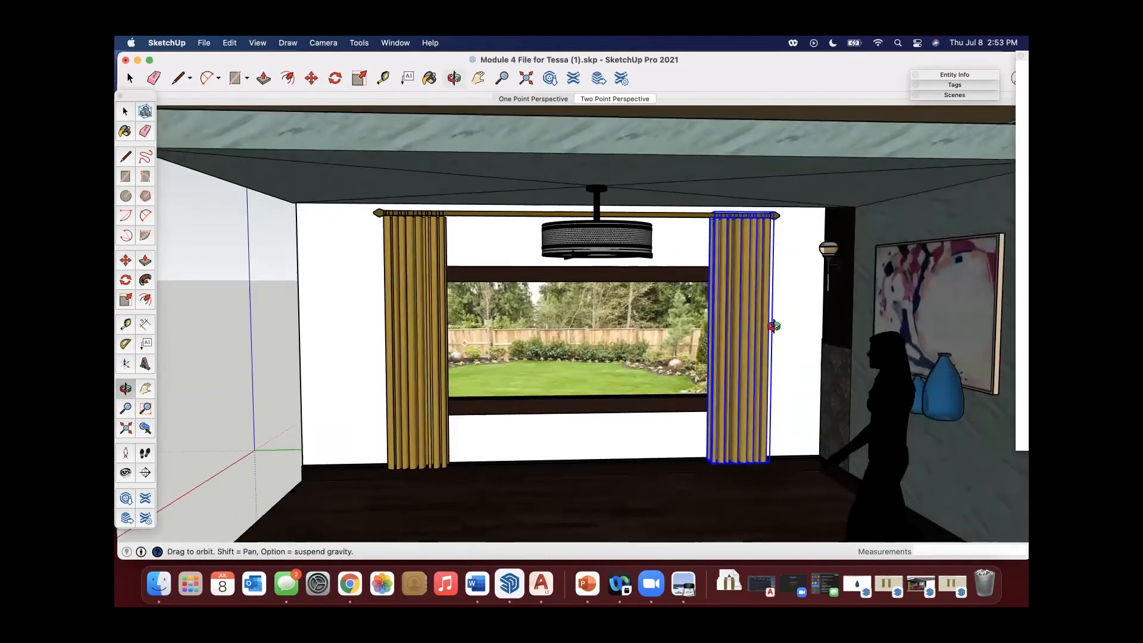
{"action": "left_click", "coordinate": [126, 299]}
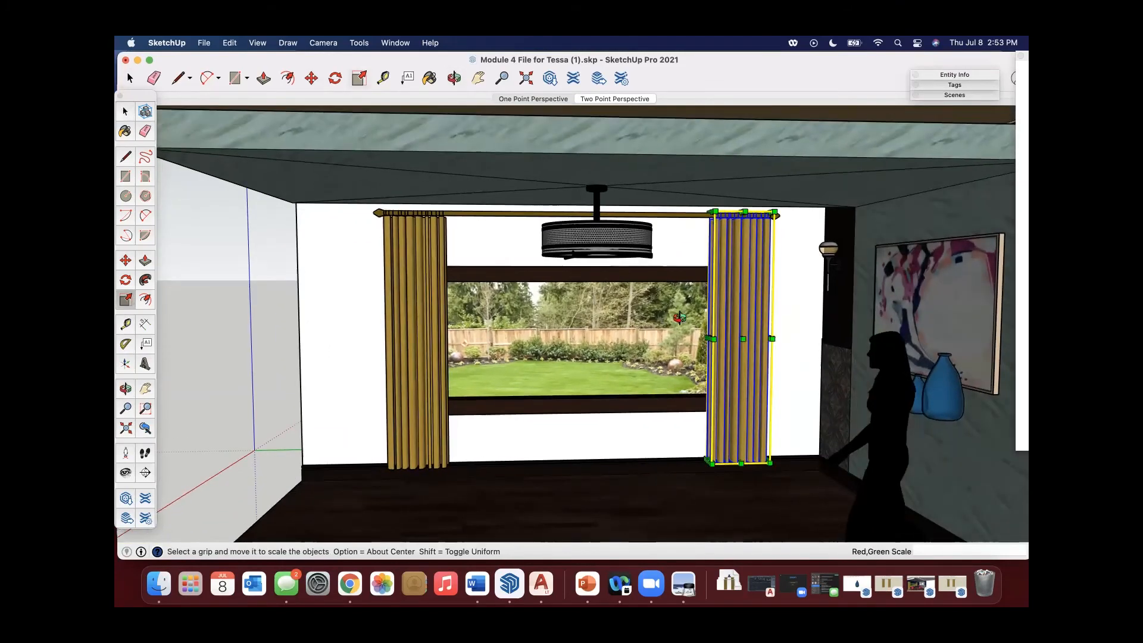
{"action": "scroll", "coordinate": [703, 341], "scroll_direction": "up", "scroll_amount": 5}
{"action": "left_click_drag", "start_coordinate": [695, 335], "coordinate": [344, 381]}
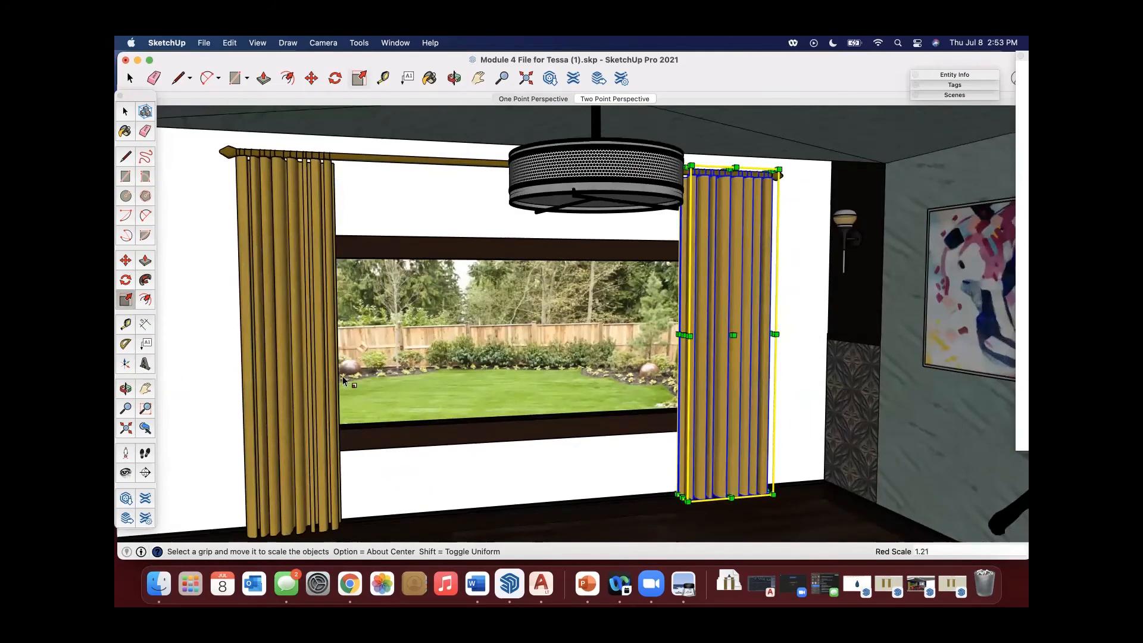
Step: Scale the near curtain panel sideways so it extends slightly farther over the window
{"action": "middle_click_drag", "start_coordinate": [342, 377], "coordinate": [291, 382]}
{"action": "key", "text": "space"}
{"action": "left_click", "coordinate": [330, 366]}
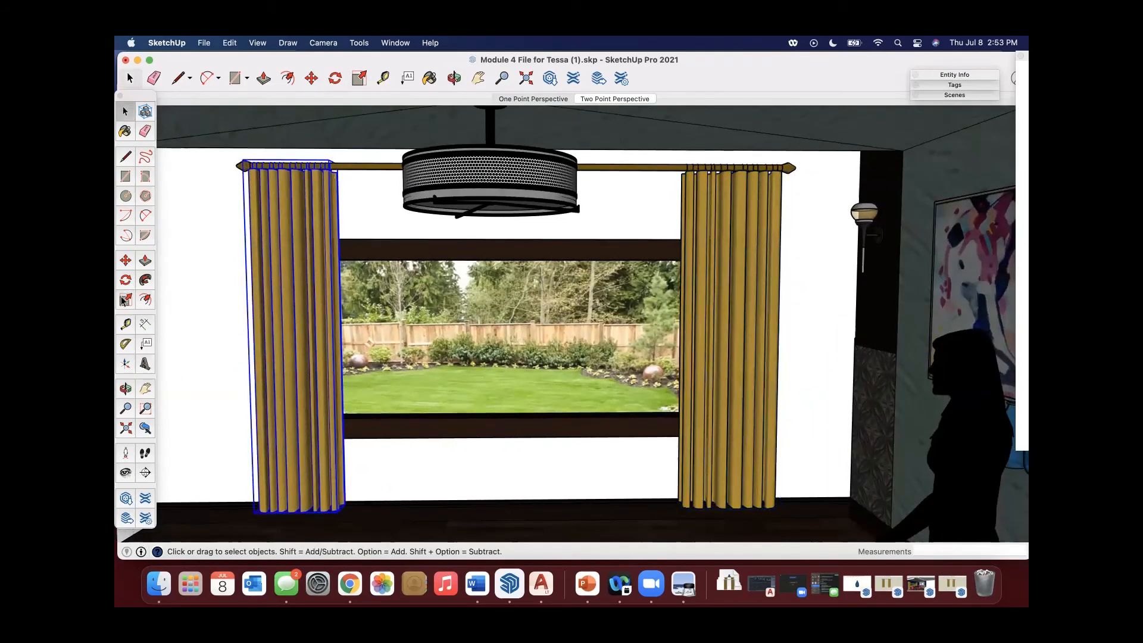
{"action": "key", "text": "s"}
{"action": "scroll", "coordinate": [382, 342], "scroll_direction": "down", "scroll_amount": 5}
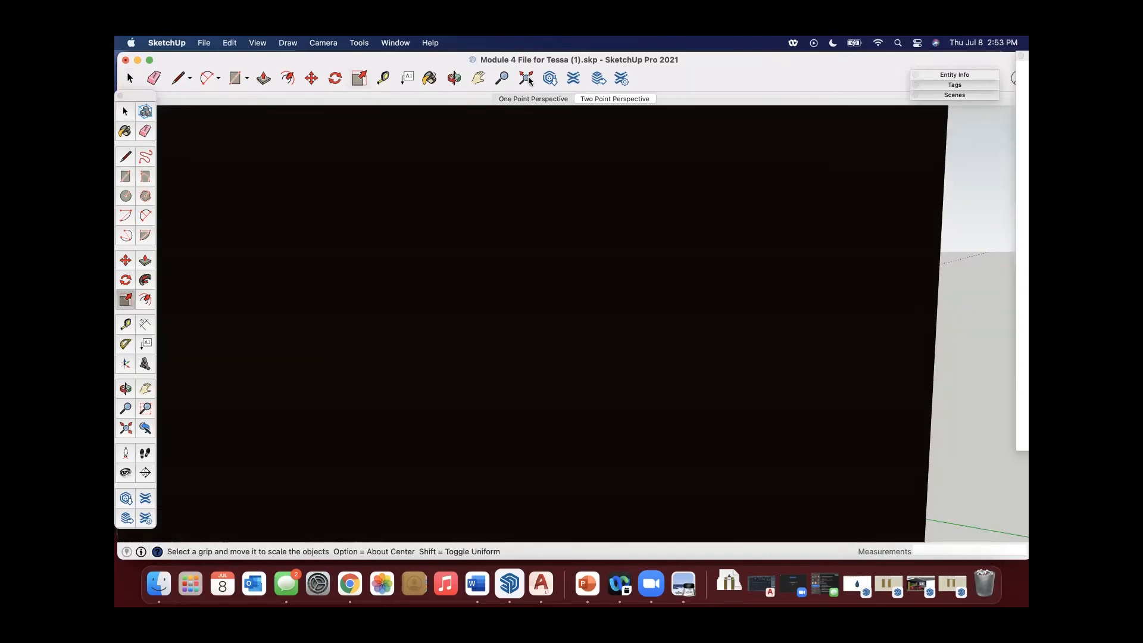
{"action": "mouse_move", "coordinate": [303, 60]}
{"action": "left_mouse_down"}
{"action": "mouse_move", "coordinate": [303, 95]}
{"action": "mouse_move", "coordinate": [292, 71]}
{"action": "left_mouse_up"}
{"action": "left_click", "coordinate": [522, 116]}
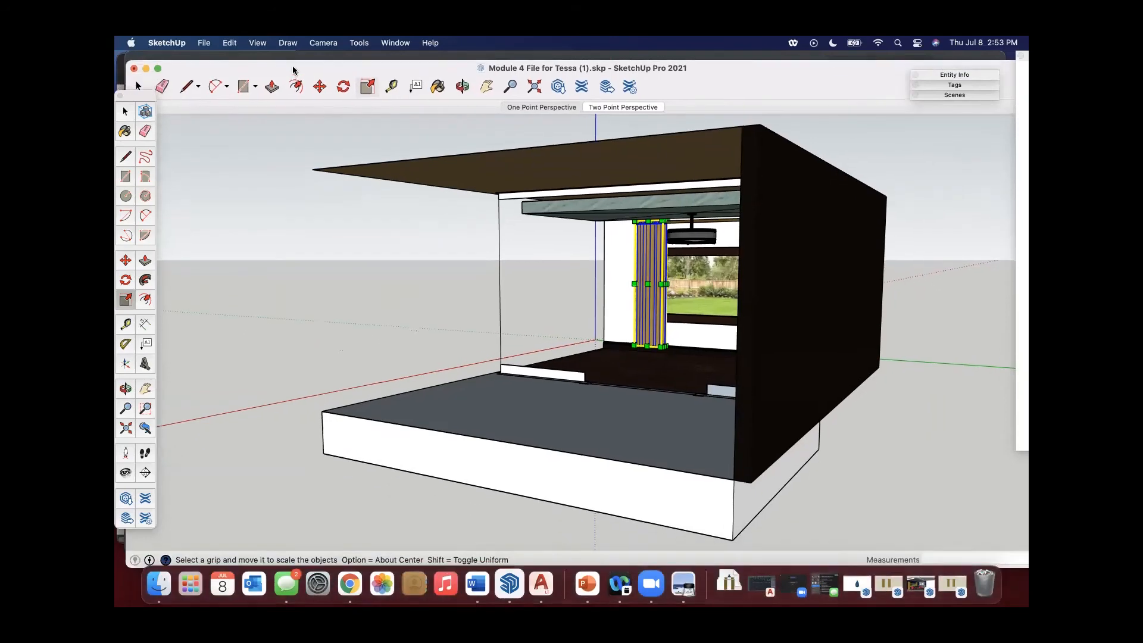
{"action": "scroll", "coordinate": [664, 296], "scroll_direction": "up", "scroll_amount": 5}
{"action": "left_click_drag", "start_coordinate": [663, 293], "coordinate": [678, 294]}
{"action": "key", "text": "space"}
{"action": "left_click", "coordinate": [459, 314]}
Step: Paint the fabric inside the curtain panel component with the dark slate blue from Colors In Model, then leave the component
{"action": "middle_click_drag", "start_coordinate": [561, 327], "coordinate": [707, 333]}
{"action": "scroll", "coordinate": [591, 374], "scroll_direction": "down", "scroll_amount": 3}
{"action": "middle_click_drag", "start_coordinate": [591, 374], "coordinate": [685, 327]}
{"action": "scroll", "coordinate": [674, 327], "scroll_direction": "up", "scroll_amount": 6}
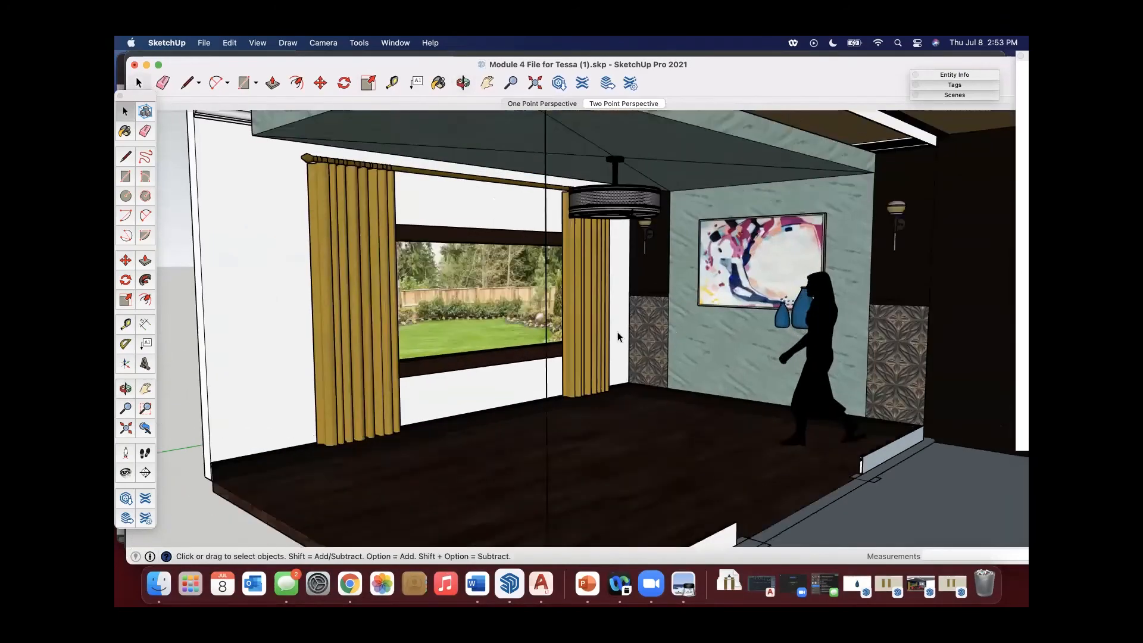
{"action": "scroll", "coordinate": [598, 356], "scroll_direction": "down", "scroll_amount": 5}
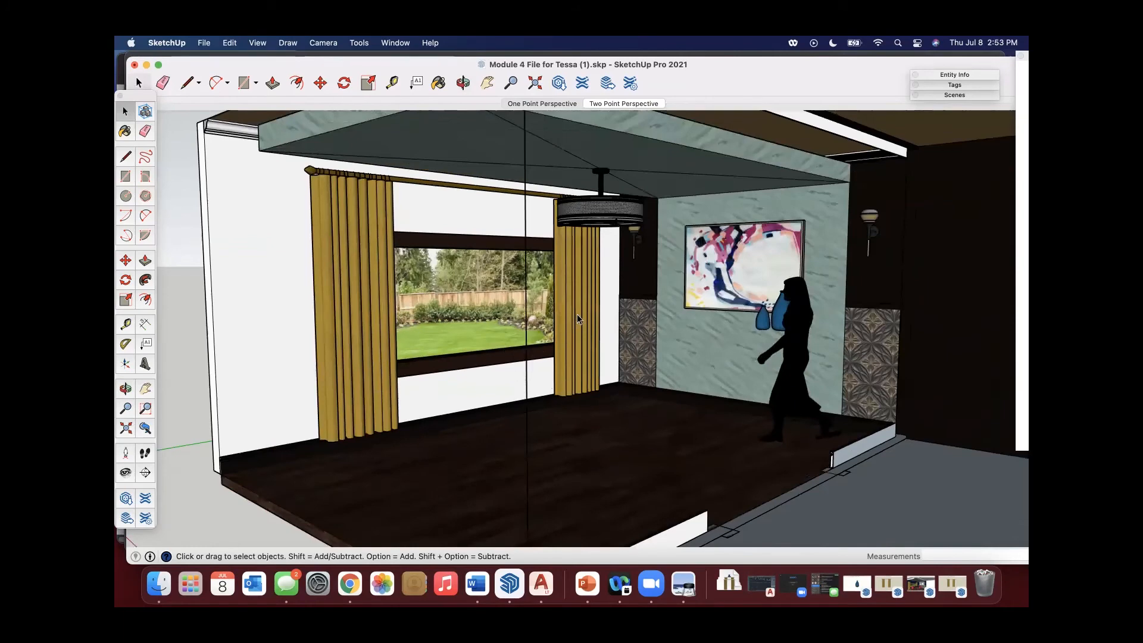
{"action": "left_click", "coordinate": [577, 317]}
{"action": "middle_click_drag", "start_coordinate": [644, 335], "coordinate": [670, 331]}
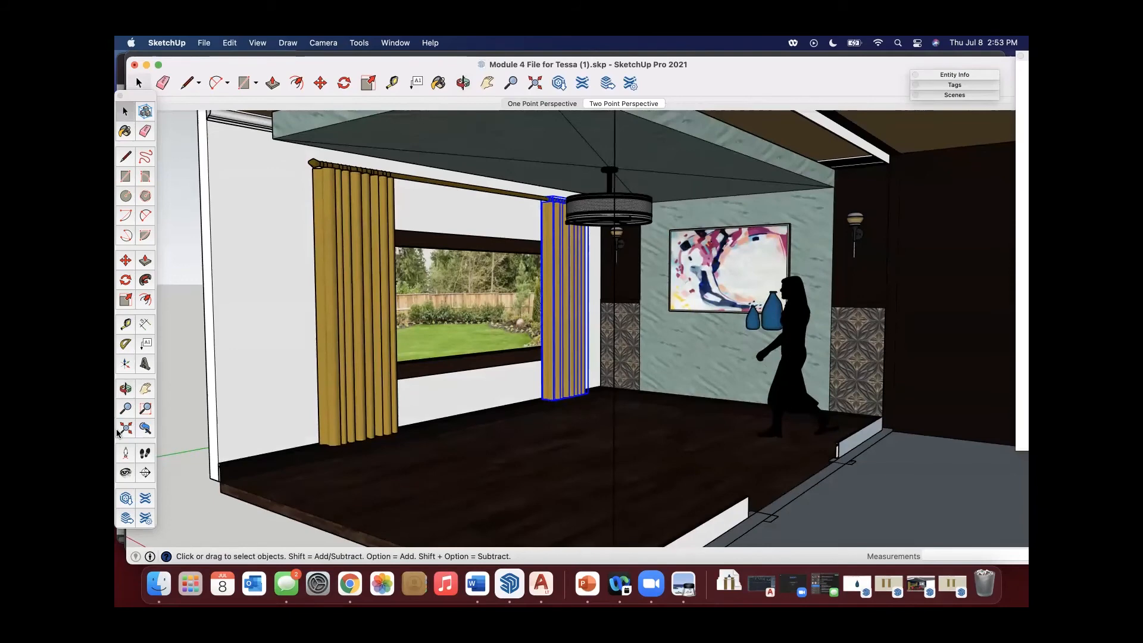
{"action": "left_click", "coordinate": [438, 84]}
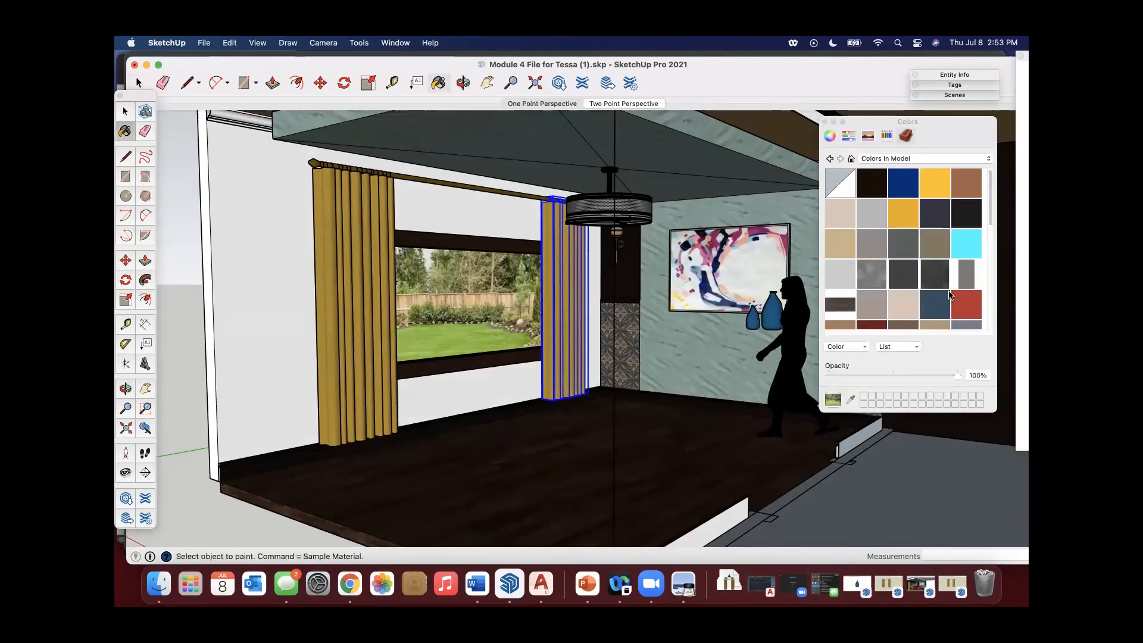
{"action": "left_click", "coordinate": [934, 304]}
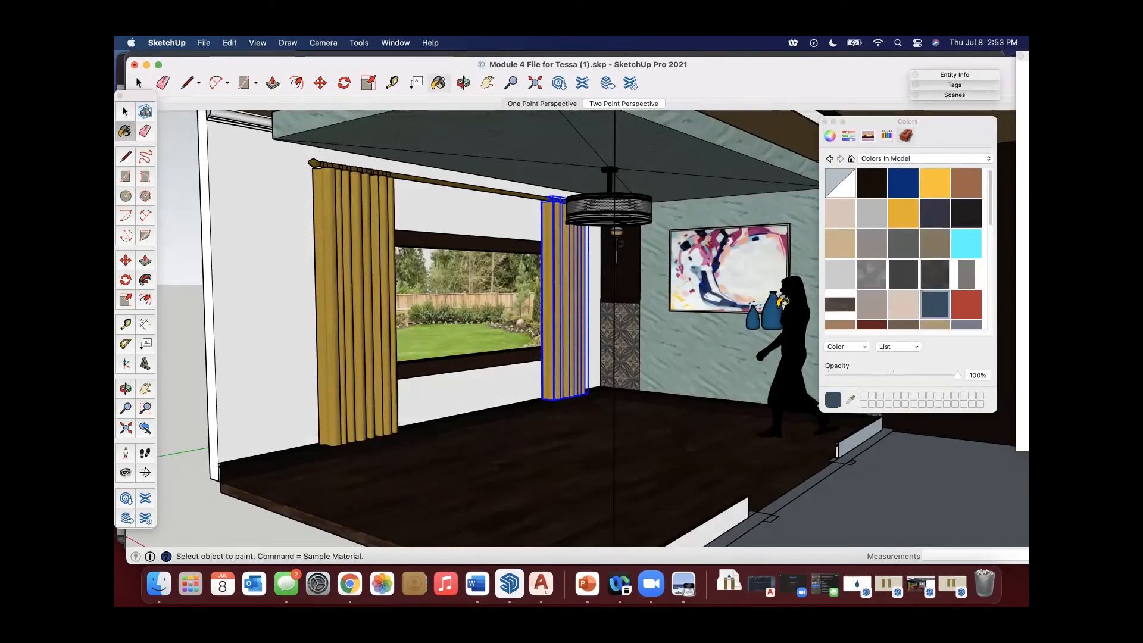
{"action": "key", "text": "space"}
{"action": "double_click", "coordinate": [558, 324]}
{"action": "left_click", "coordinate": [562, 331]}
{"action": "key", "text": "b"}
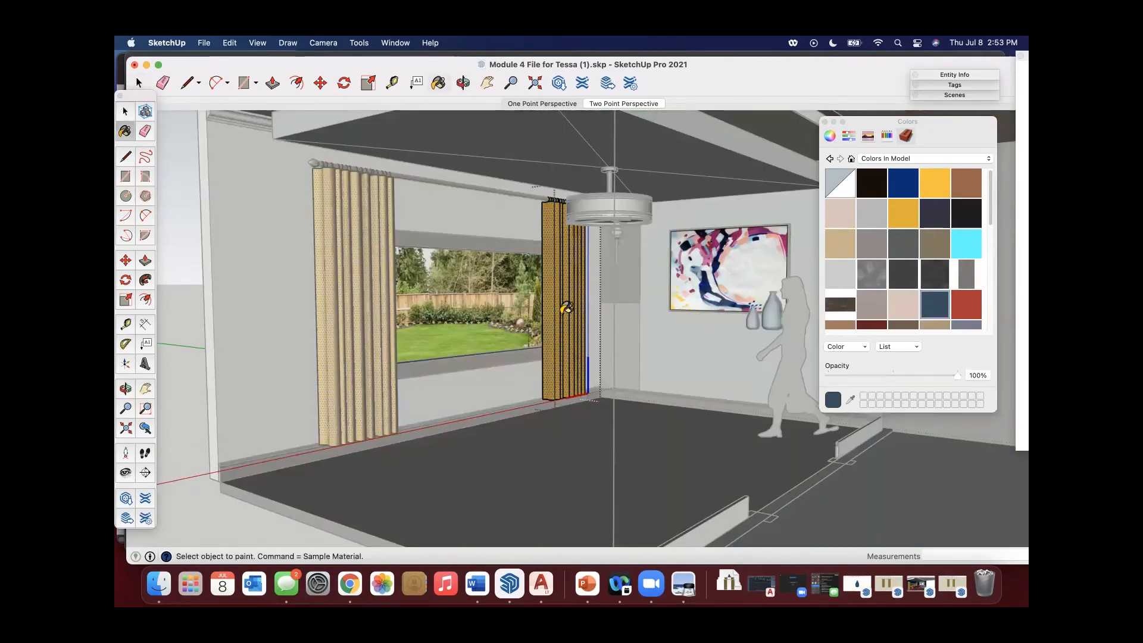
{"action": "left_click", "coordinate": [553, 315]}
{"action": "key", "text": "space"}
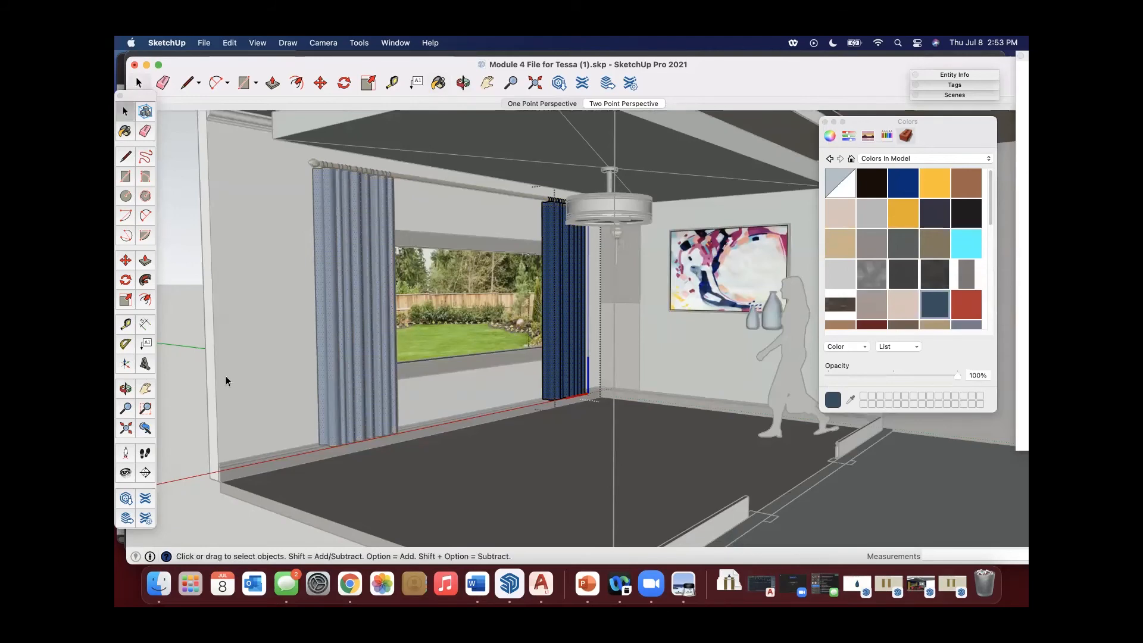
{"action": "left_click", "coordinate": [178, 376]}
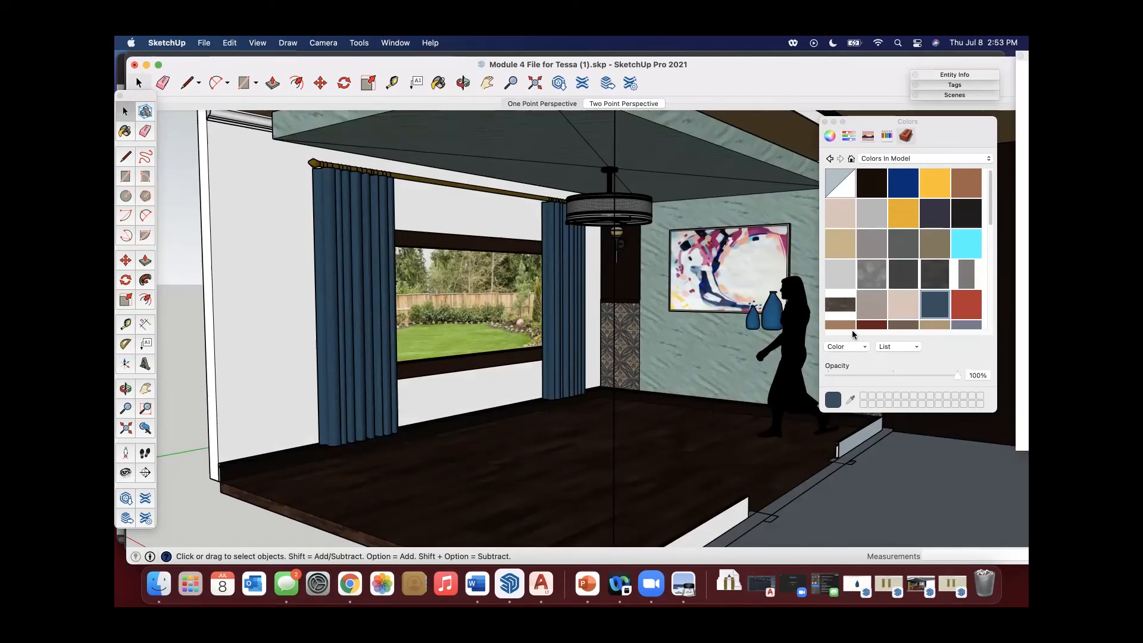
Step: Turn on the Furniture tag's visibility and unhide all hidden objects in the model
{"action": "left_click", "coordinate": [945, 84]}
{"action": "left_click", "coordinate": [798, 171]}
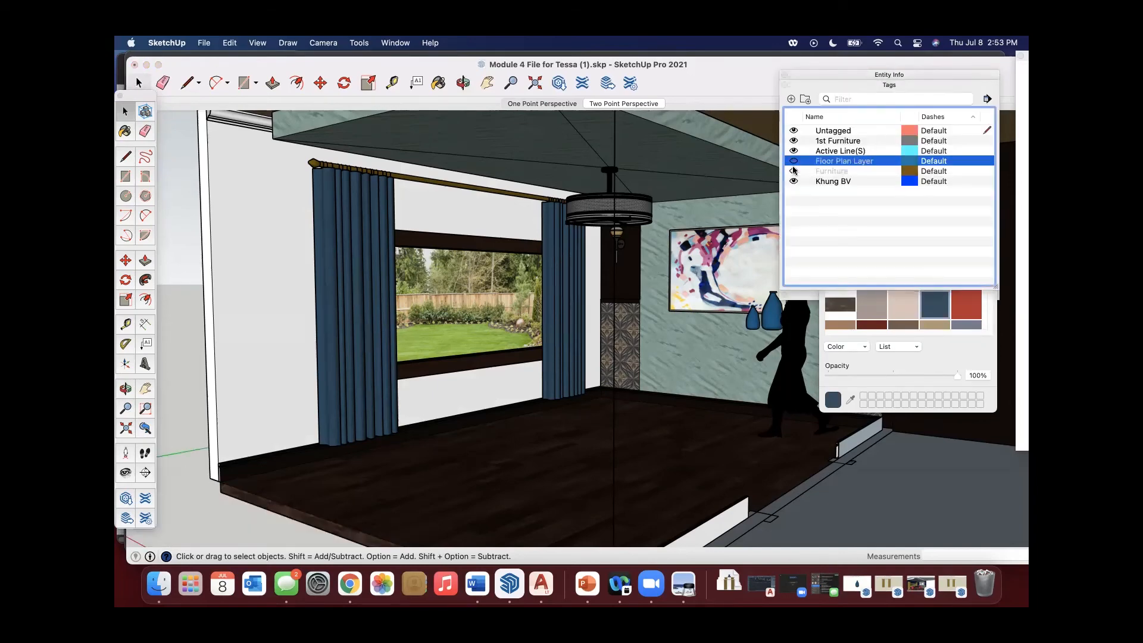
{"action": "left_click", "coordinate": [794, 171]}
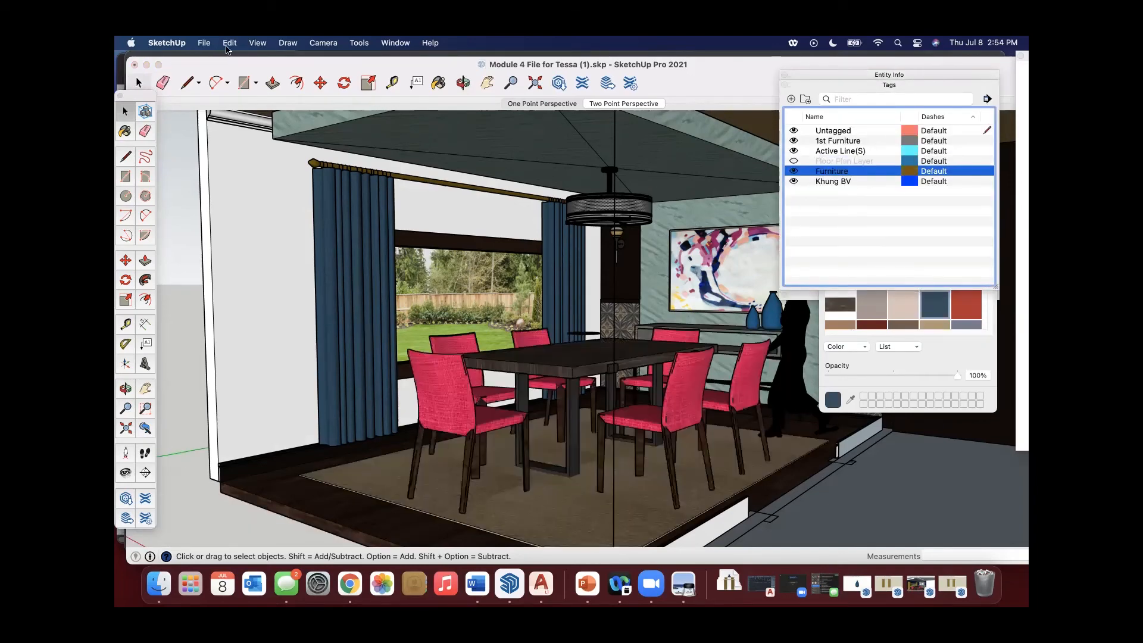
{"action": "left_click", "coordinate": [228, 44]}
{"action": "mouse_move", "coordinate": [235, 237]}
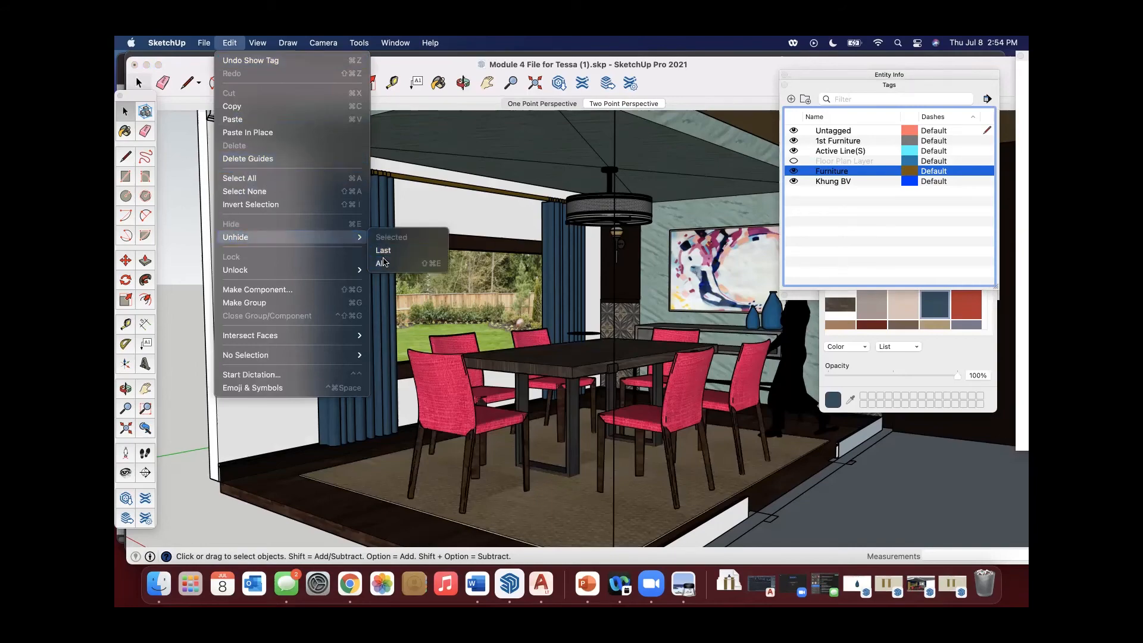
{"action": "left_click", "coordinate": [381, 263]}
Step: Return to the Two Point Perspective scene, view the room closer, and hide the Floor Plan Layer tag
{"action": "scroll", "coordinate": [494, 293], "scroll_direction": "down", "scroll_amount": 3}
{"action": "middle_click_drag", "start_coordinate": [494, 293], "coordinate": [545, 305]}
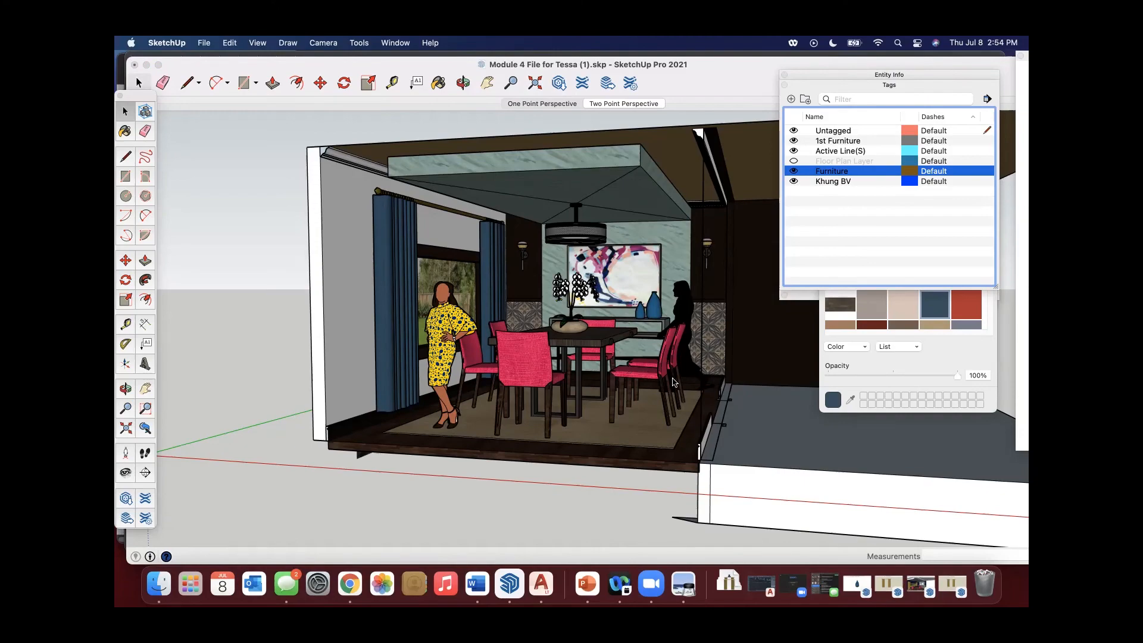
{"action": "middle_click_drag", "start_coordinate": [529, 324], "coordinate": [567, 364]}
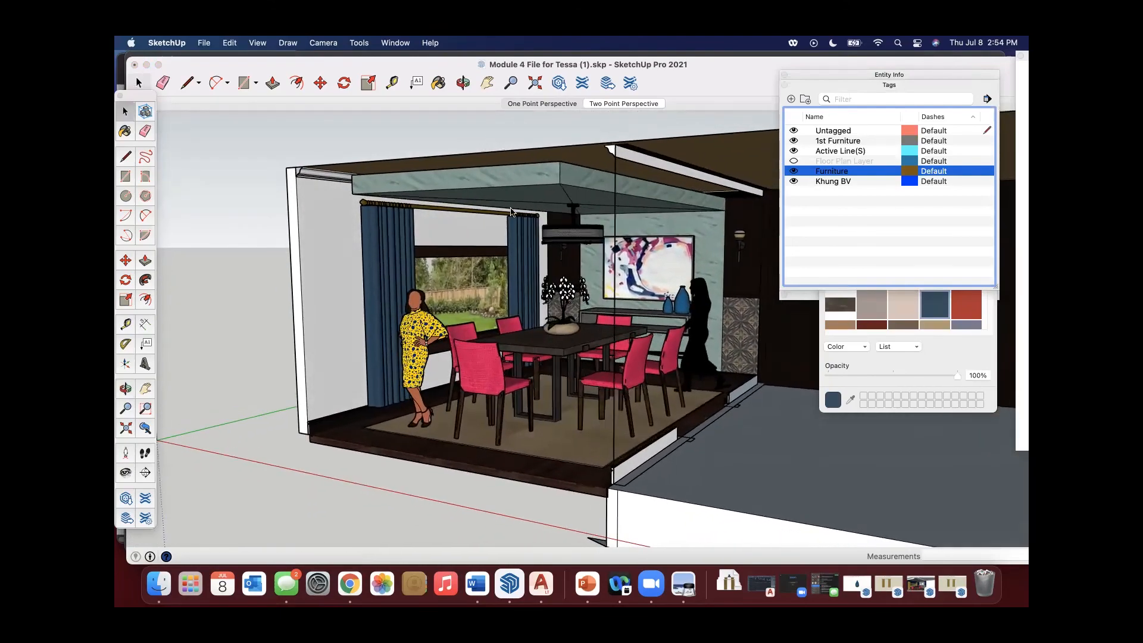
{"action": "left_click", "coordinate": [605, 105]}
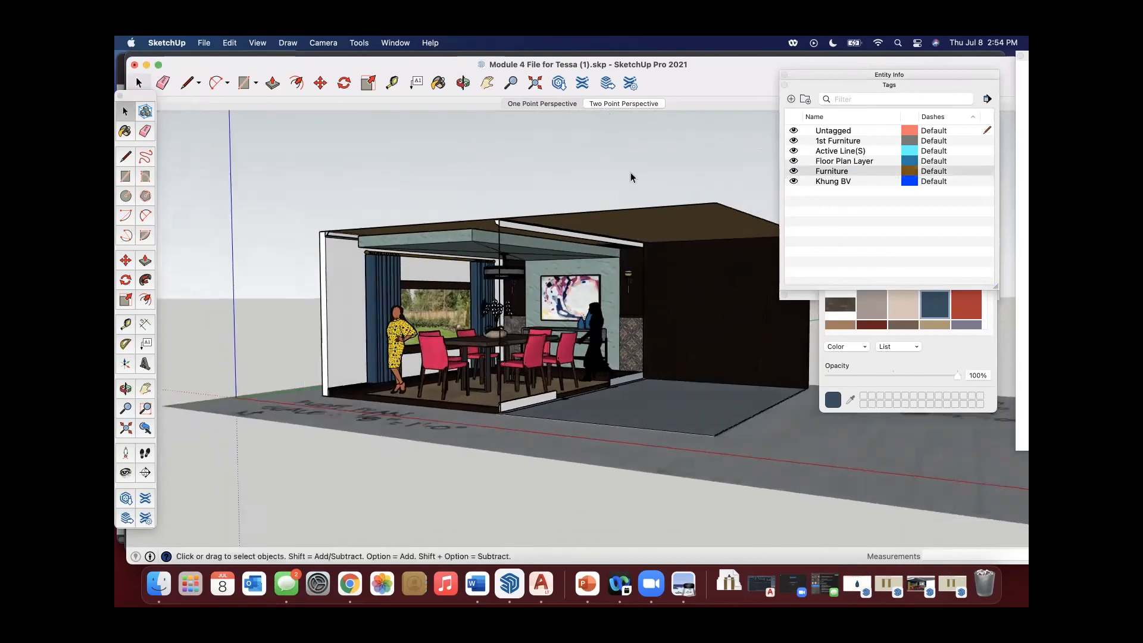
{"action": "scroll", "coordinate": [421, 389], "scroll_direction": "up", "scroll_amount": 6}
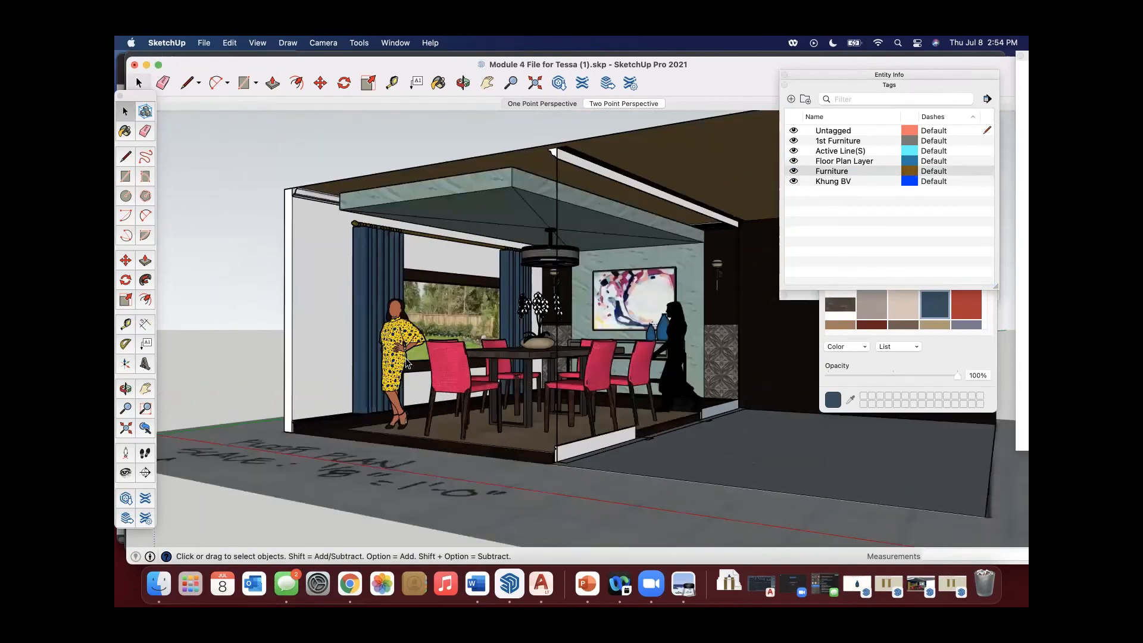
{"action": "scroll", "coordinate": [564, 330], "scroll_direction": "up", "scroll_amount": 1}
{"action": "middle_click_drag", "start_coordinate": [572, 309], "coordinate": [587, 315]}
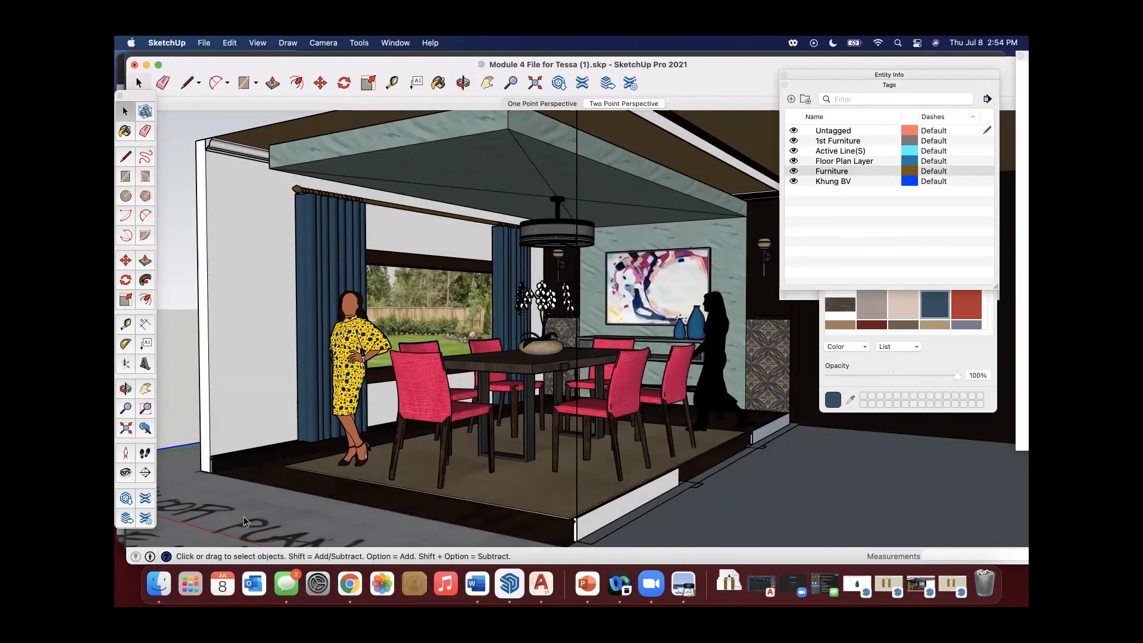
{"action": "left_click", "coordinate": [794, 161]}
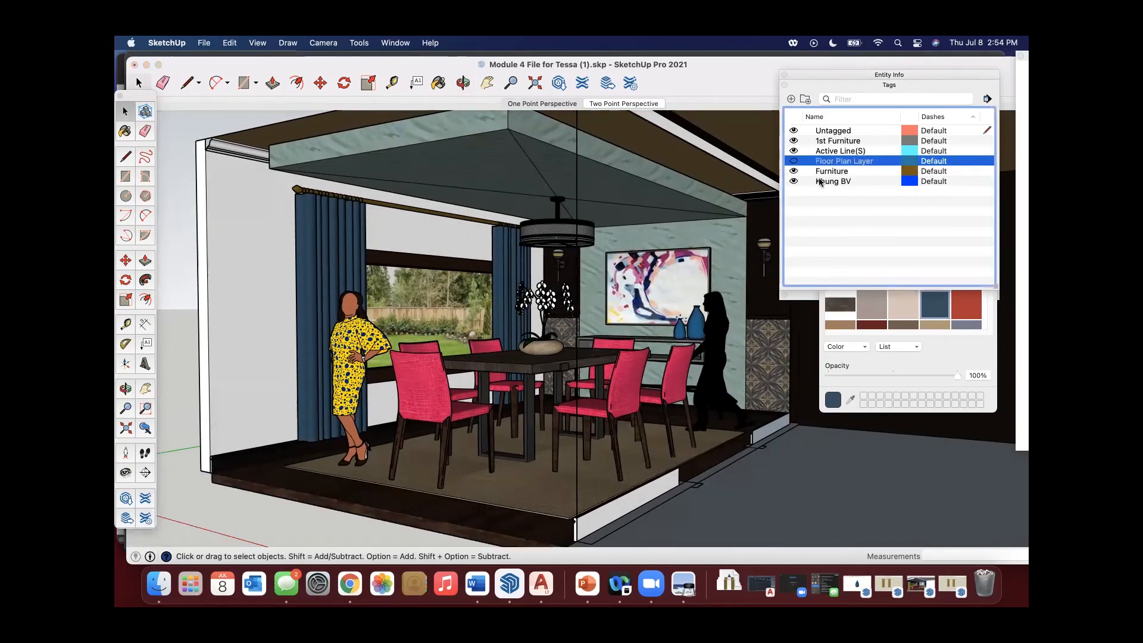
{"action": "scroll", "coordinate": [523, 316], "scroll_direction": "up", "scroll_amount": 2}
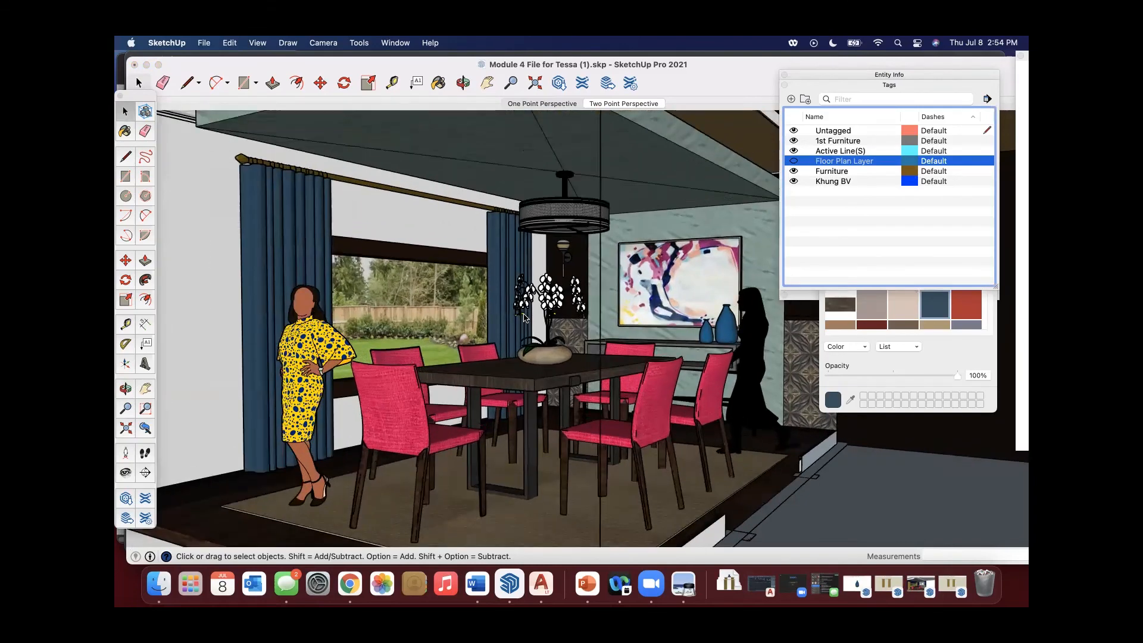
{"action": "scroll", "coordinate": [429, 351], "scroll_direction": "up", "scroll_amount": 1}
{"action": "scroll", "coordinate": [441, 349], "scroll_direction": "down", "scroll_amount": 1}
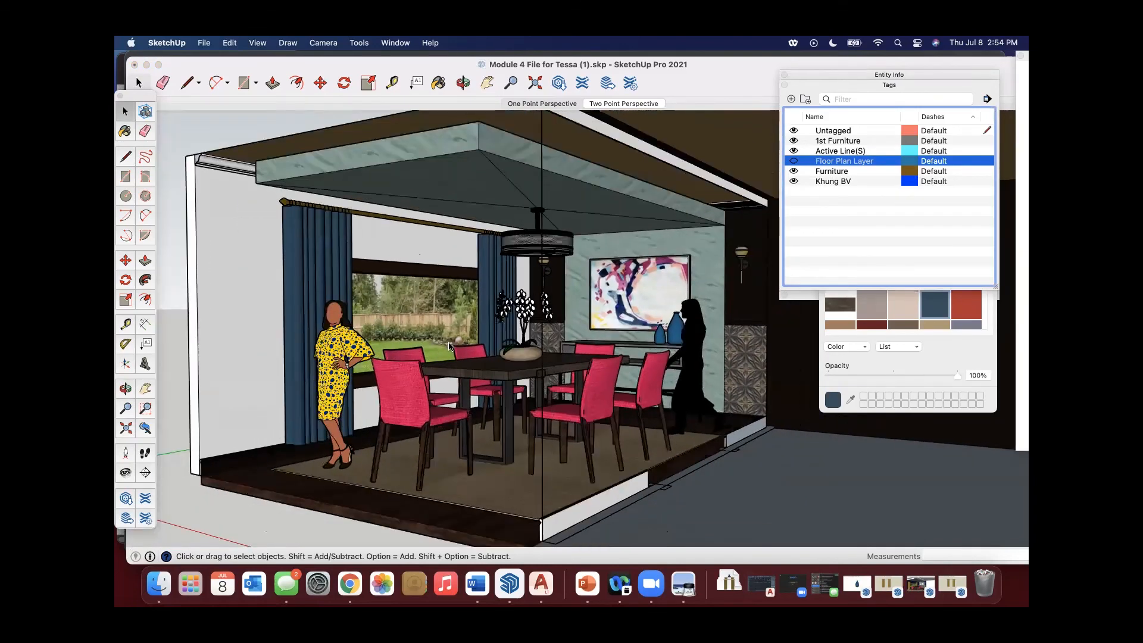
{"action": "left_click", "coordinate": [125, 453]}
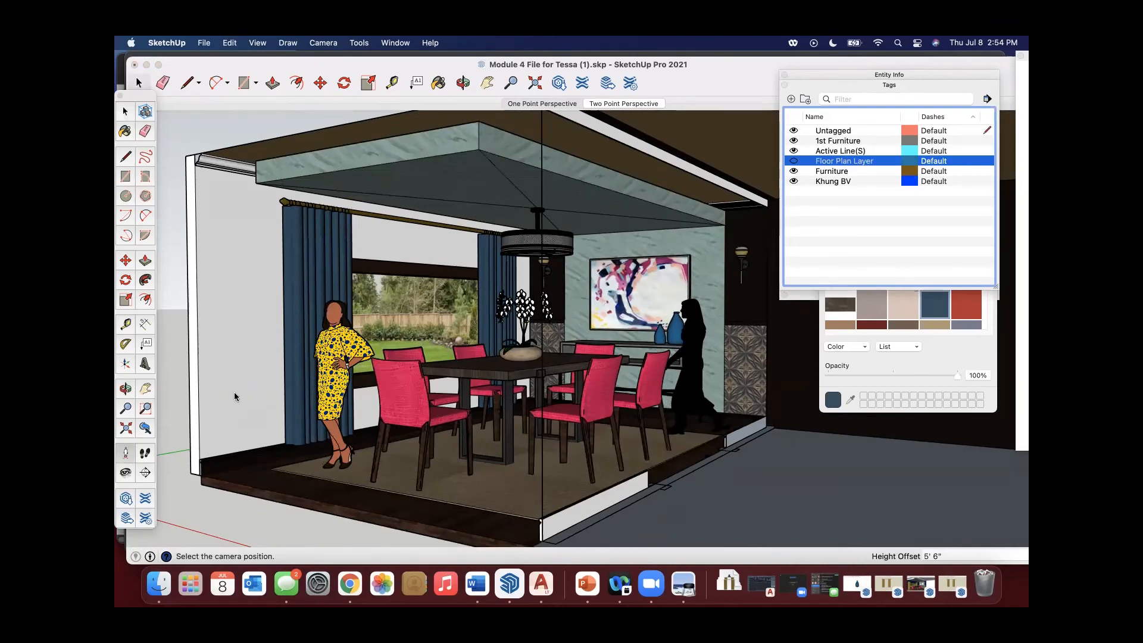
{"action": "left_click", "coordinate": [185, 394]}
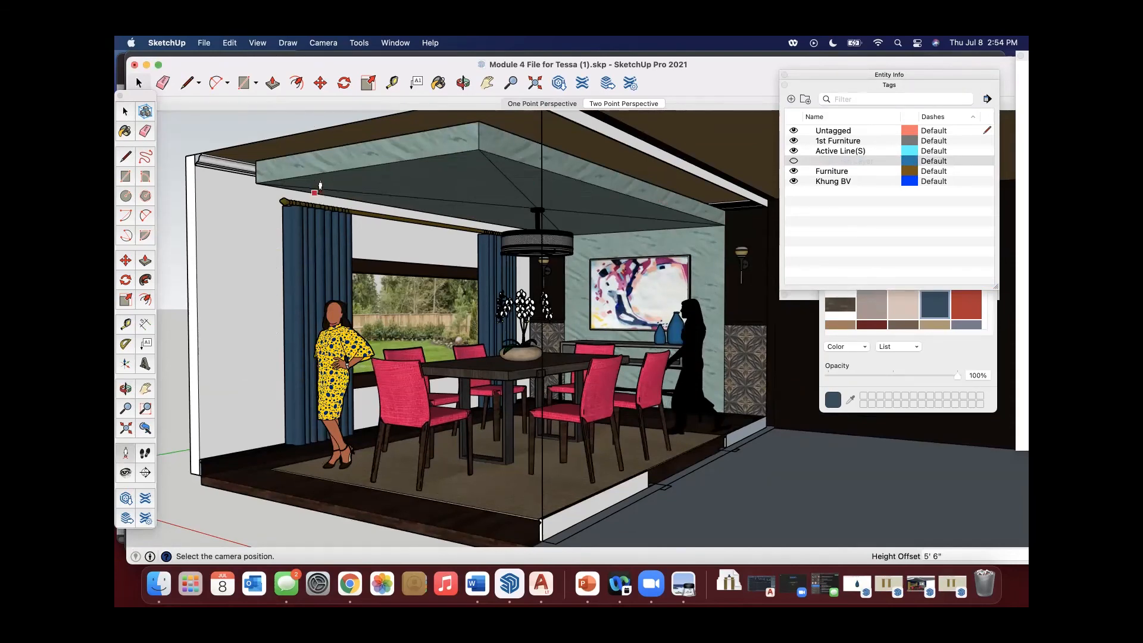
{"action": "key", "text": "space"}
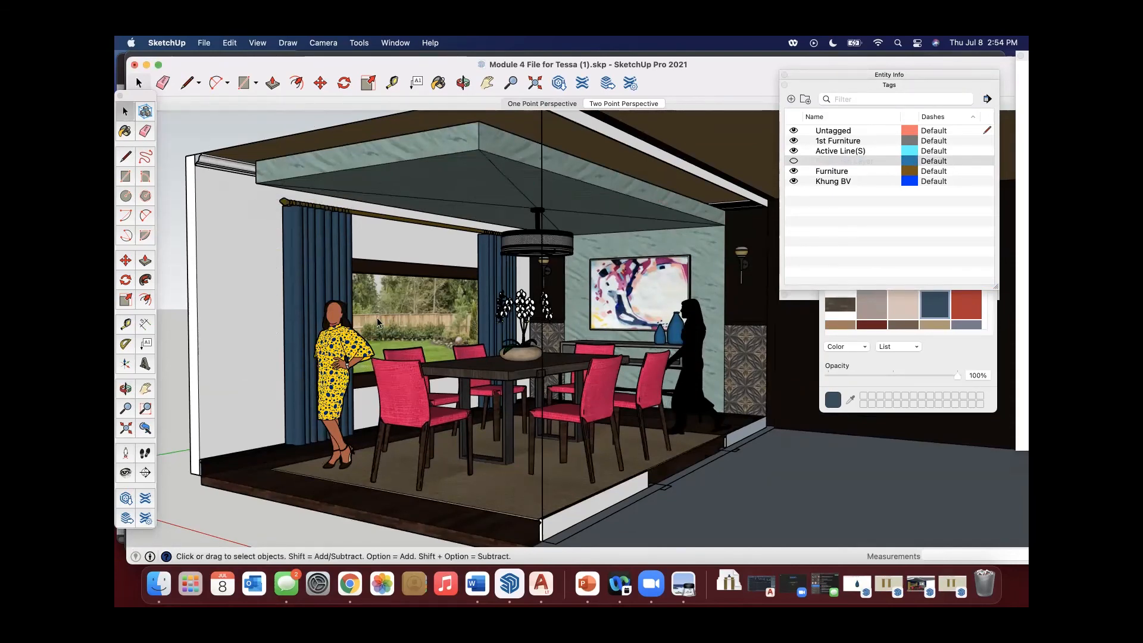
{"action": "scroll", "coordinate": [420, 323], "scroll_direction": "up", "scroll_amount": 5}
{"action": "middle_click_drag", "start_coordinate": [420, 323], "coordinate": [454, 341]}
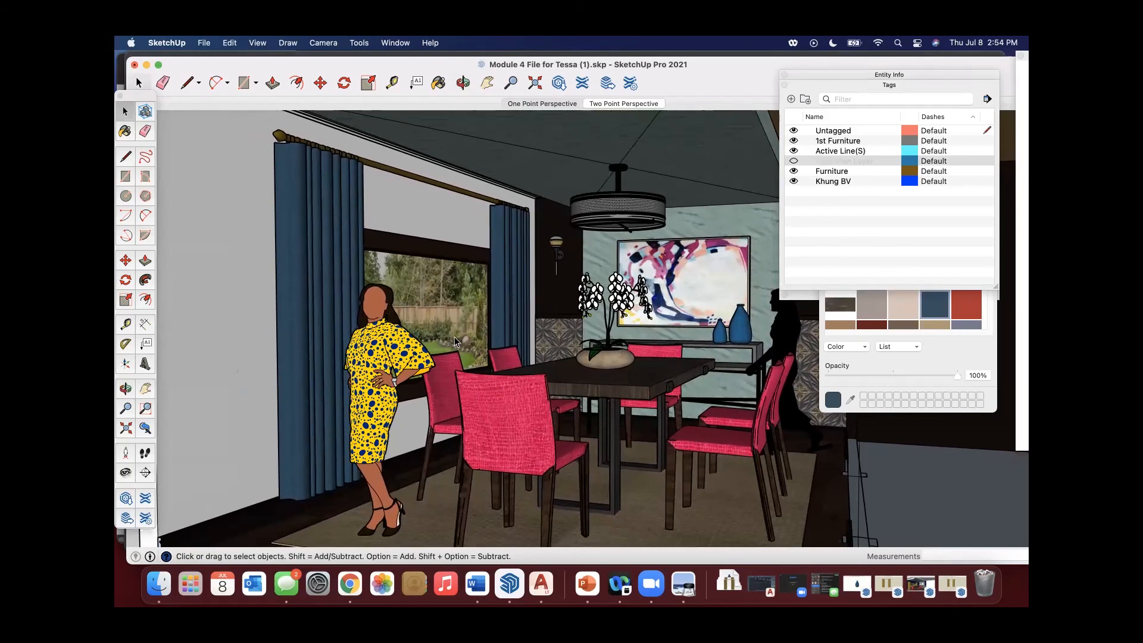